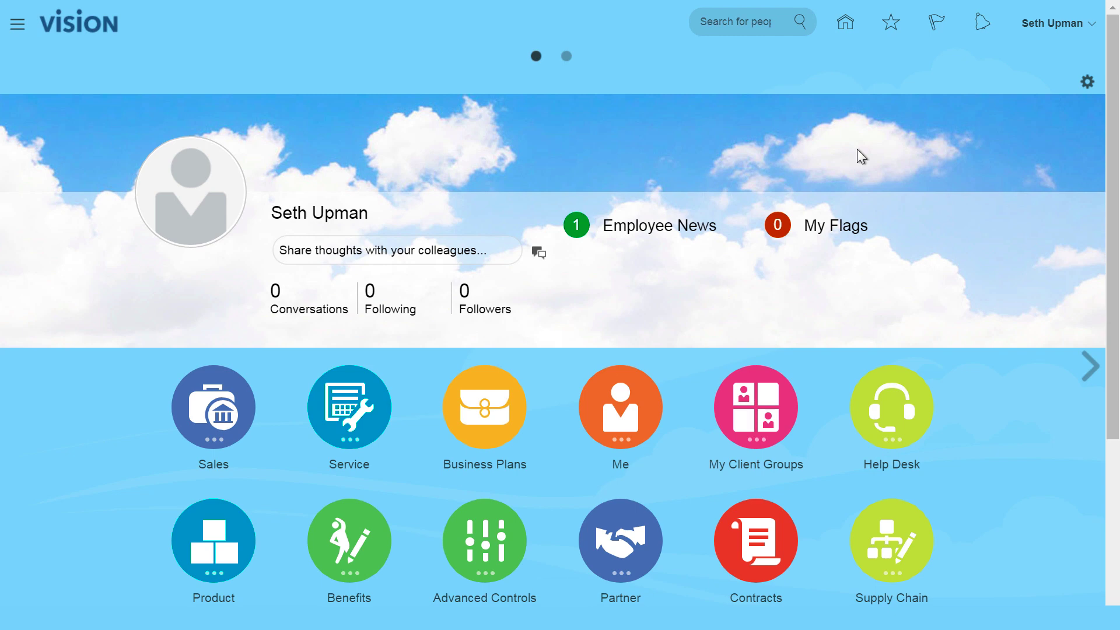
Open the task search page of Setup and Maintenance.
left_click(1054, 25)
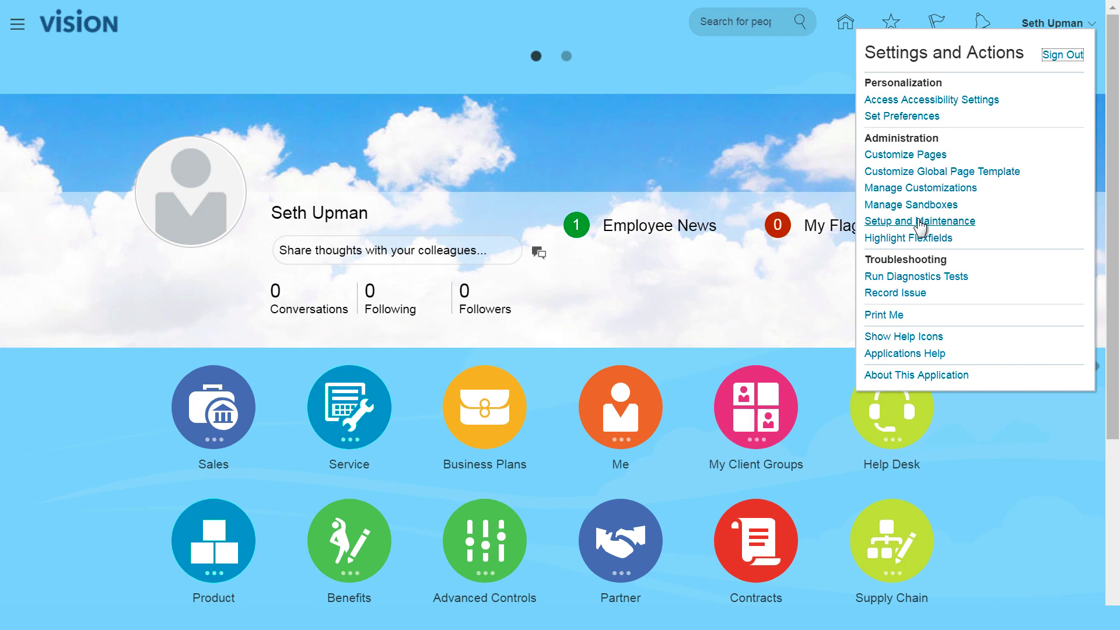
left_click(927, 224)
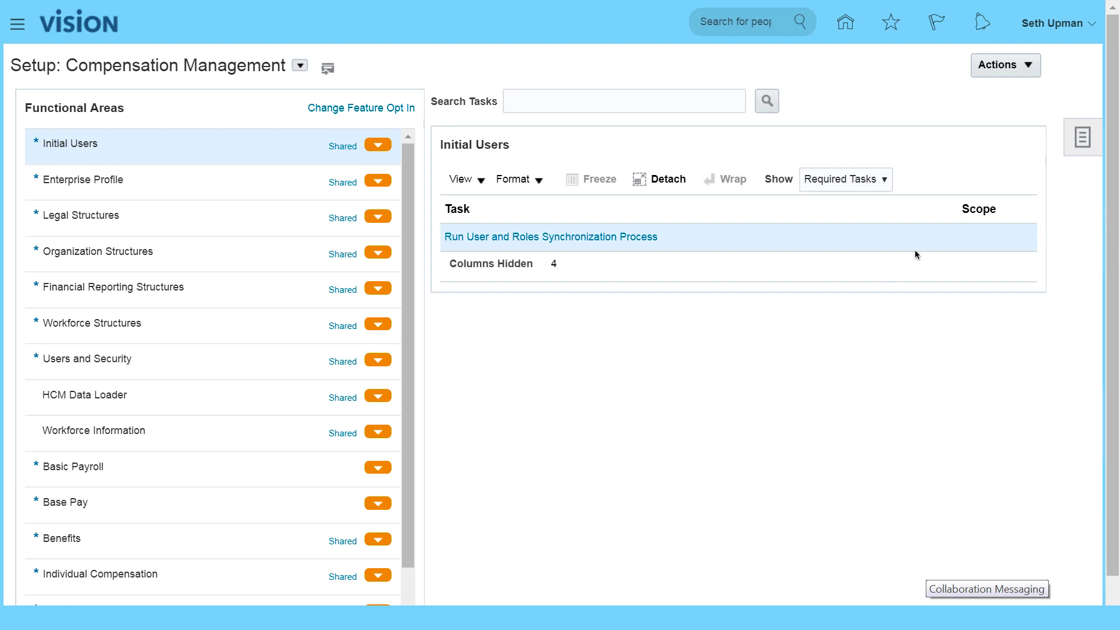
left_click(1083, 140)
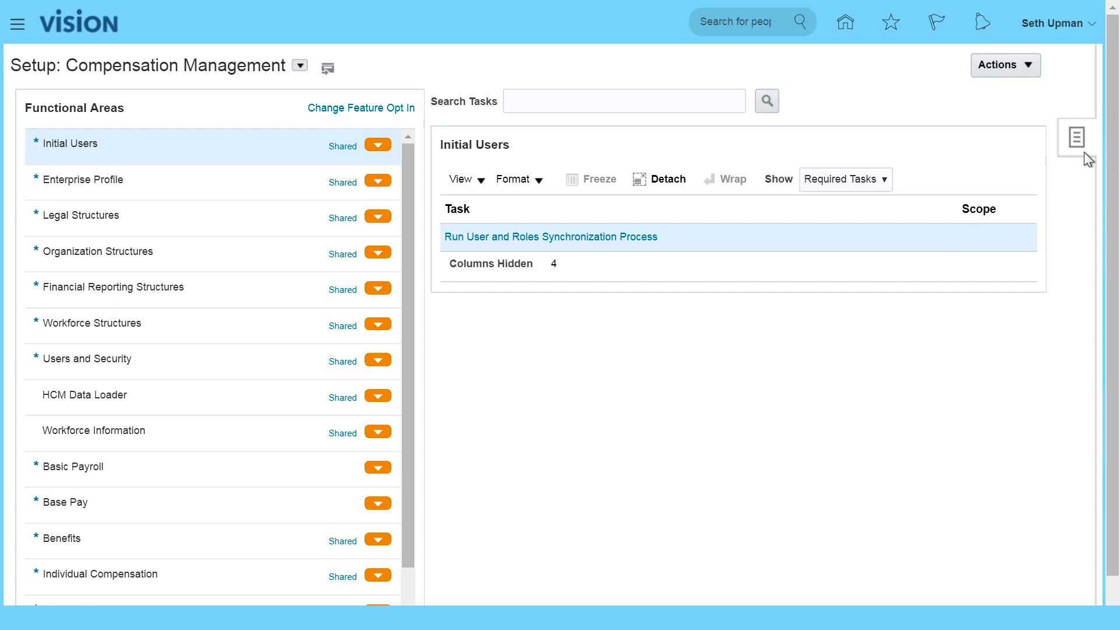
left_click(979, 222)
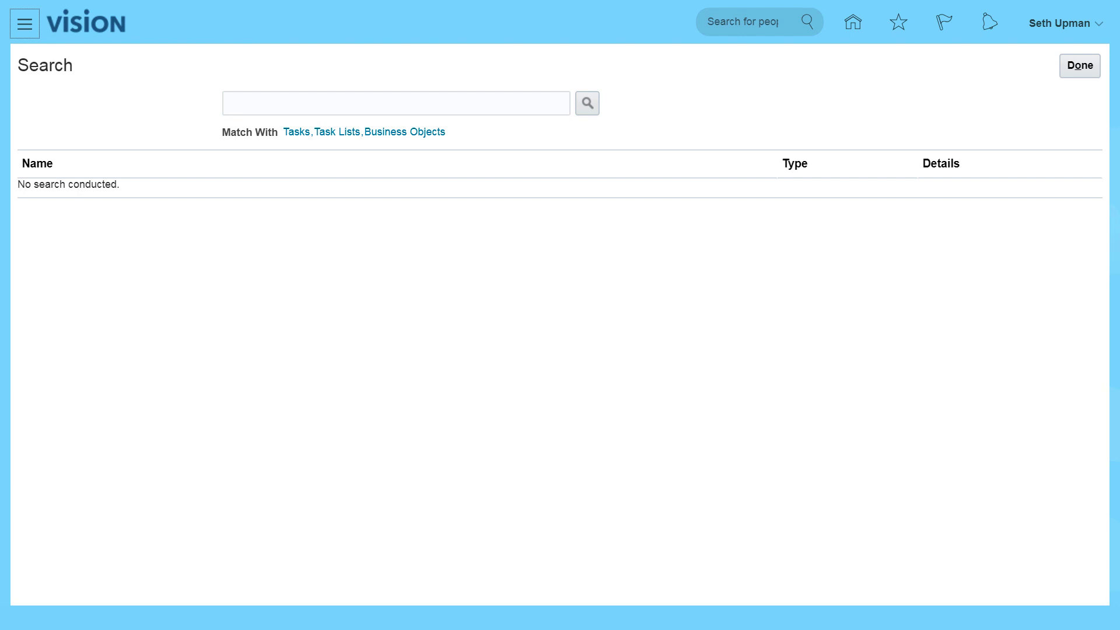
Search the setup tasks for "Create Chart of Accounts".
left_click(258, 104)
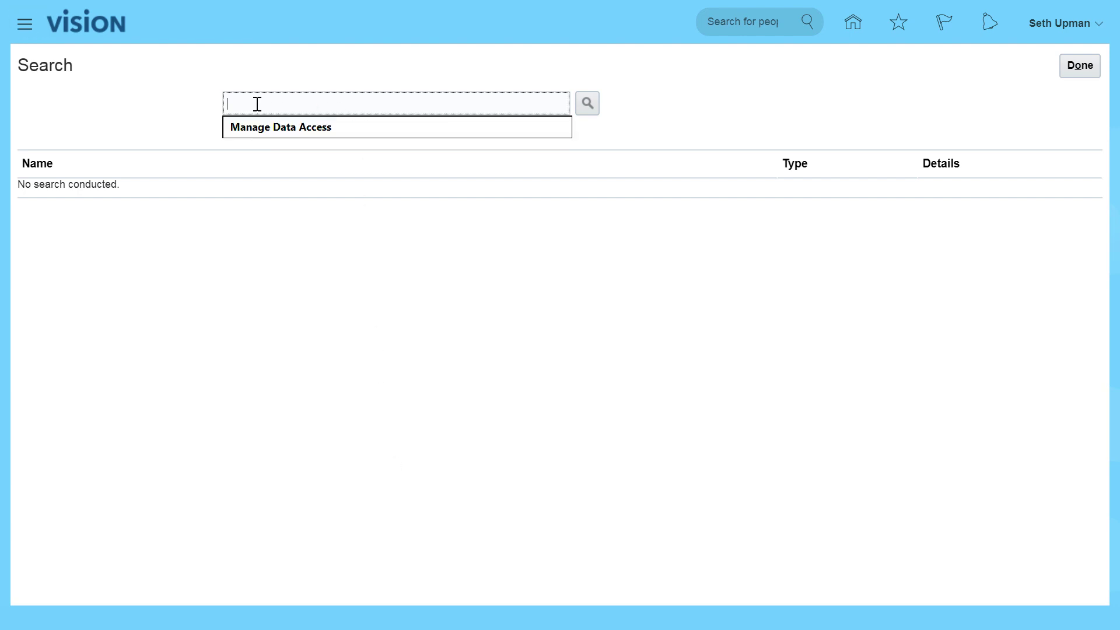
type("Create ")
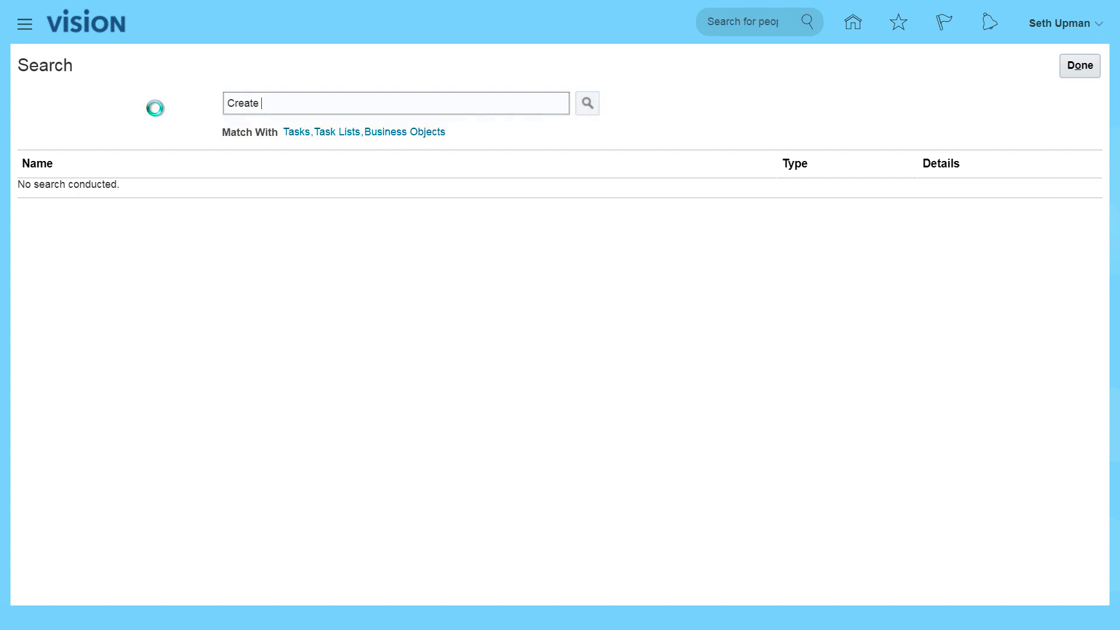
type("Chart of Accounts")
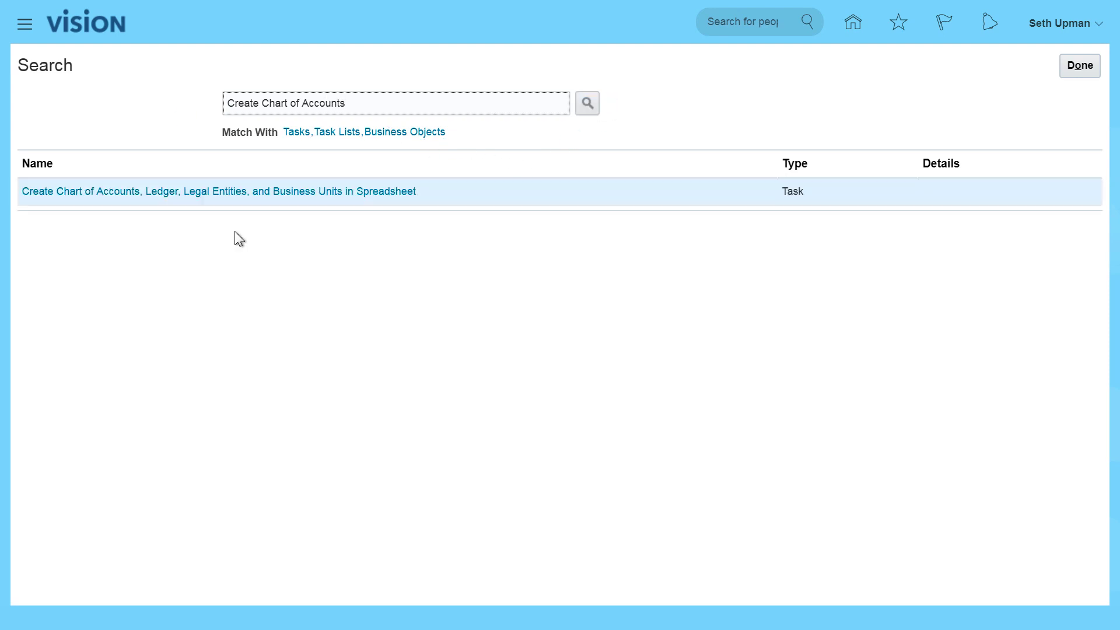
Download the Create Chart of Accounts, Ledger, Legal Entities, and Business Units spreadsheet and open it in Excel with its macros enabled.
left_click(152, 196)
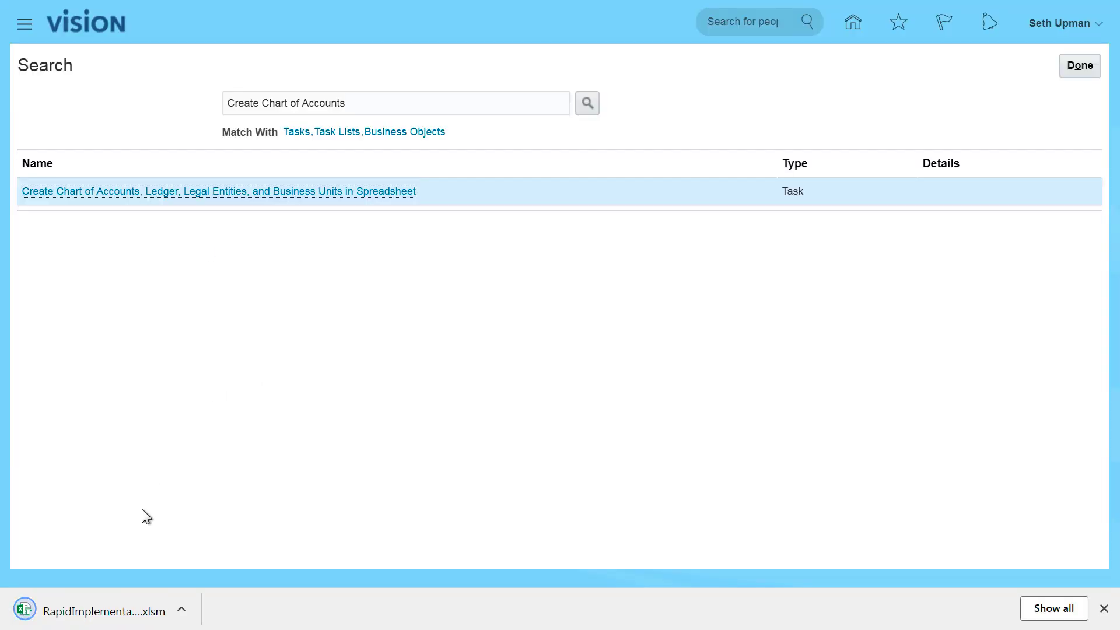
left_click(95, 612)
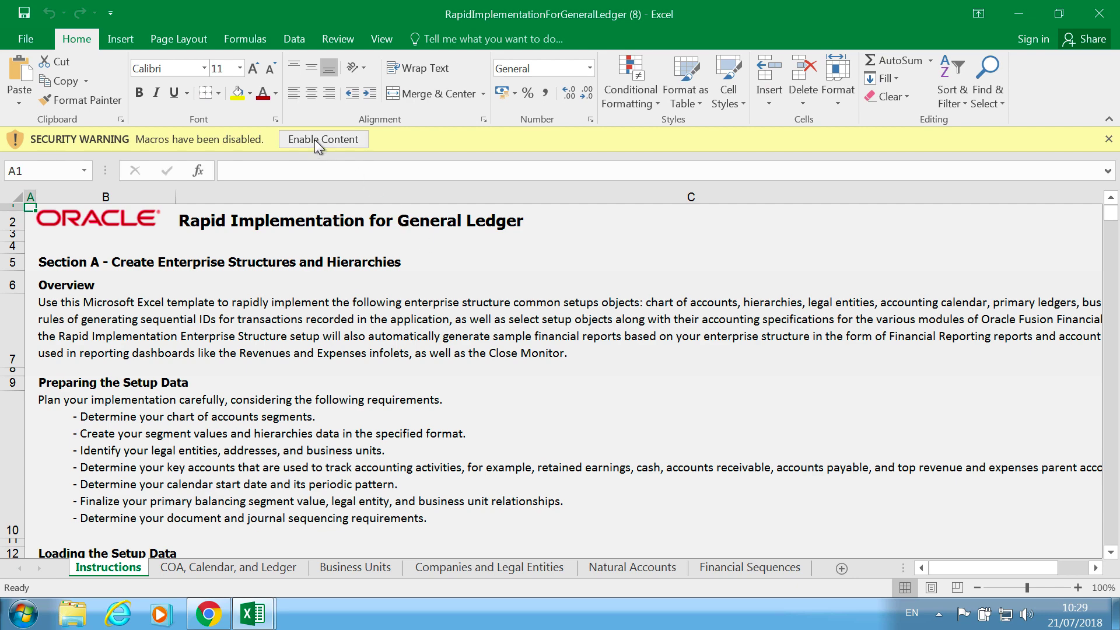
left_click(313, 139)
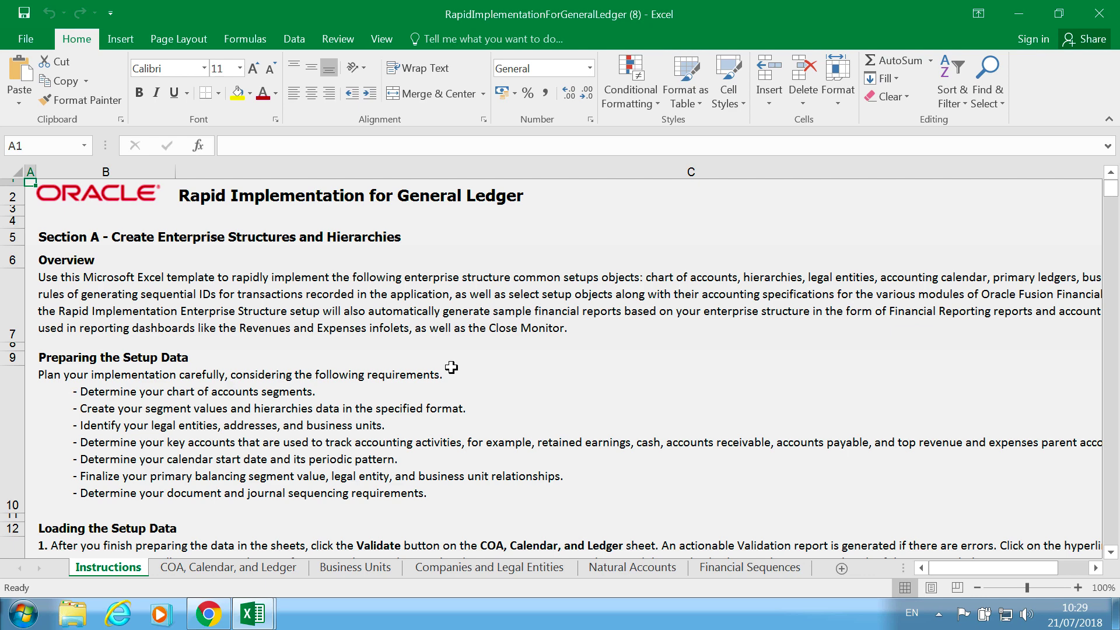
Read through the Instructions sheet, covering data preparation, loading the setup data, the sample data template and additional hierarchies.
scroll(451, 366, "down", 1)
scroll(451, 367, "down", 1)
scroll(452, 367, "up", 2)
scroll(383, 370, "down", 1)
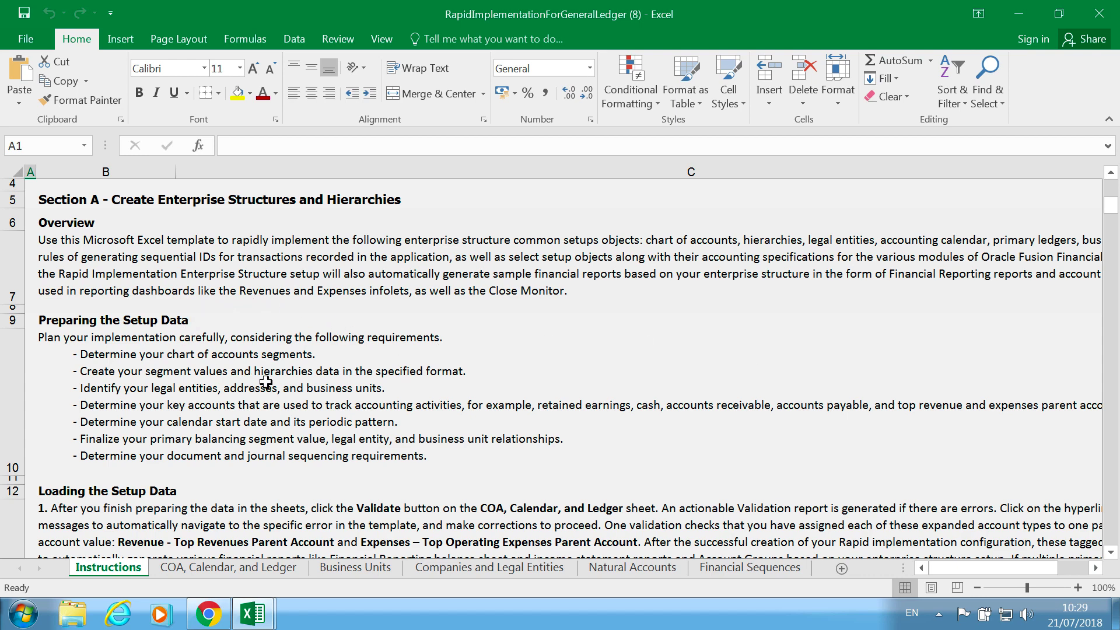
scroll(266, 382, "down", 4)
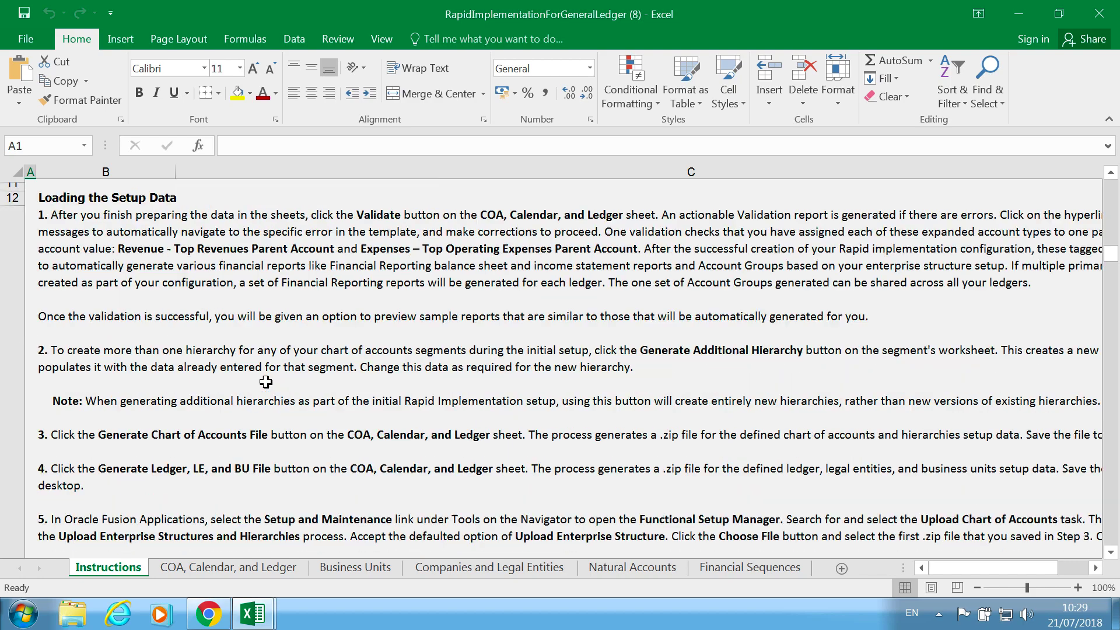
scroll(265, 382, "down", 1)
scroll(266, 382, "up", 1)
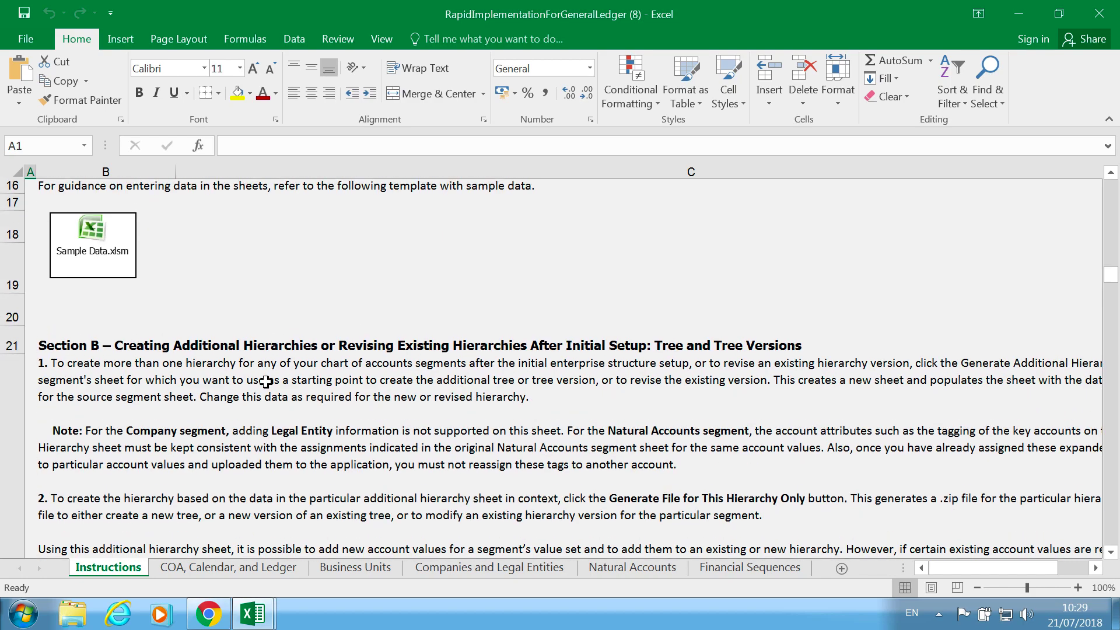
scroll(265, 382, "up", 1)
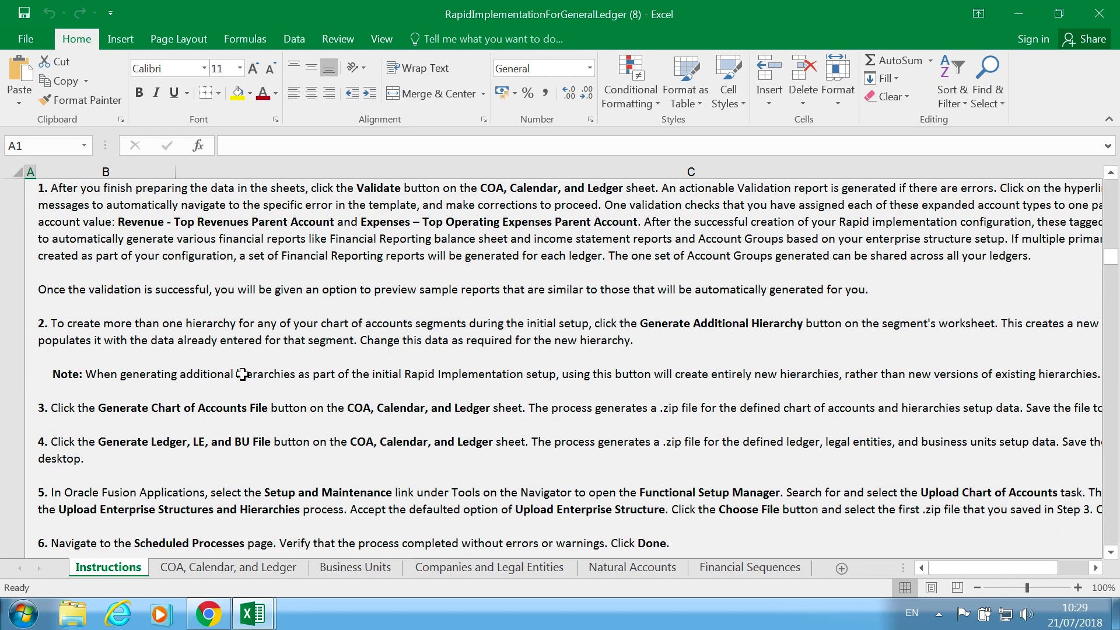
scroll(242, 373, "down", 3)
scroll(242, 374, "up", 2)
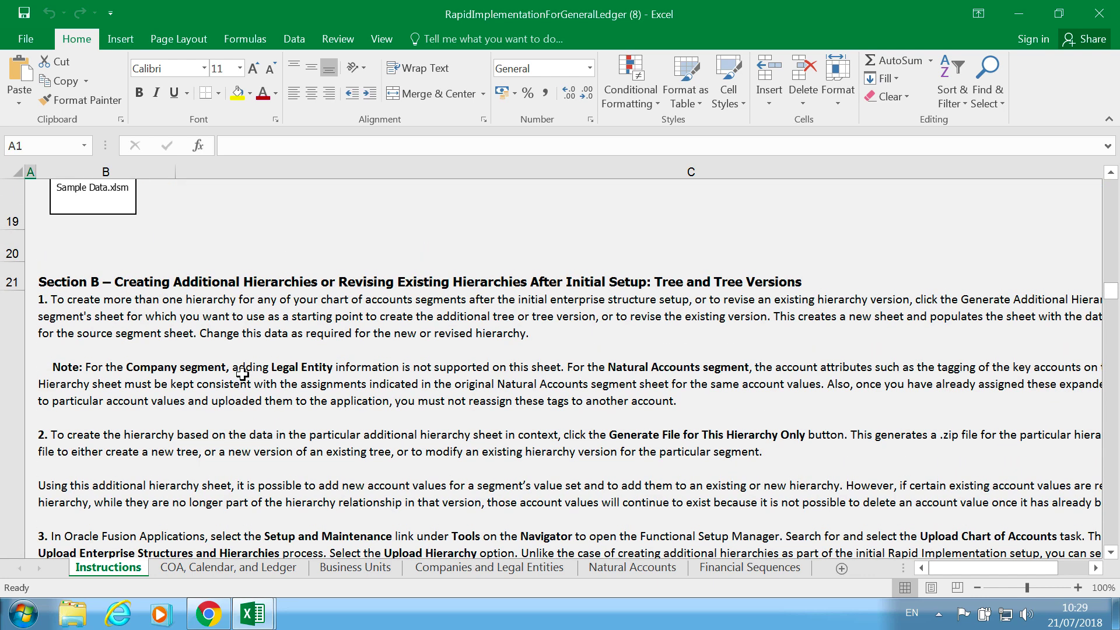
scroll(242, 374, "up", 1)
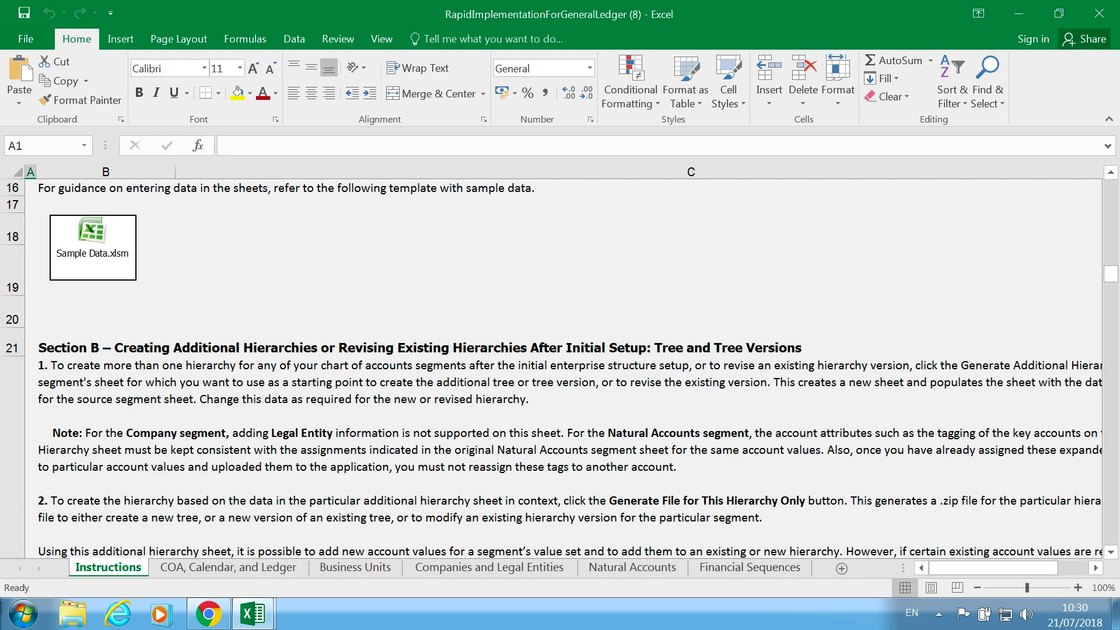
Review the blank COA, Calendar, and Ledger, Business Units, Companies and Legal Entities, Natural Accounts and Financial Sequences sheets.
left_click(198, 569)
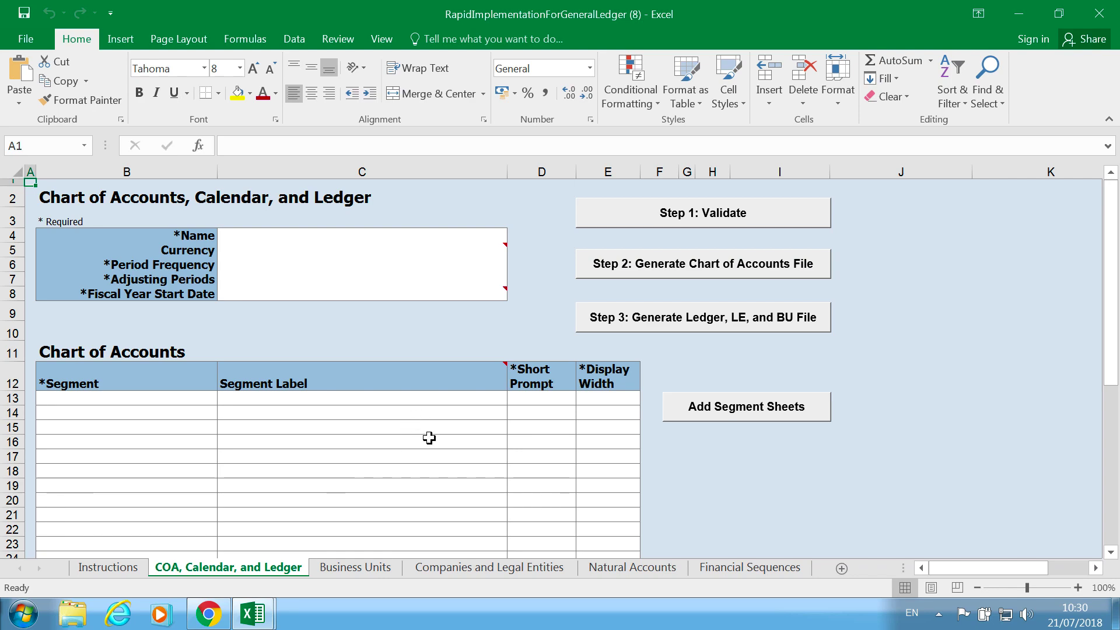
left_click(357, 566)
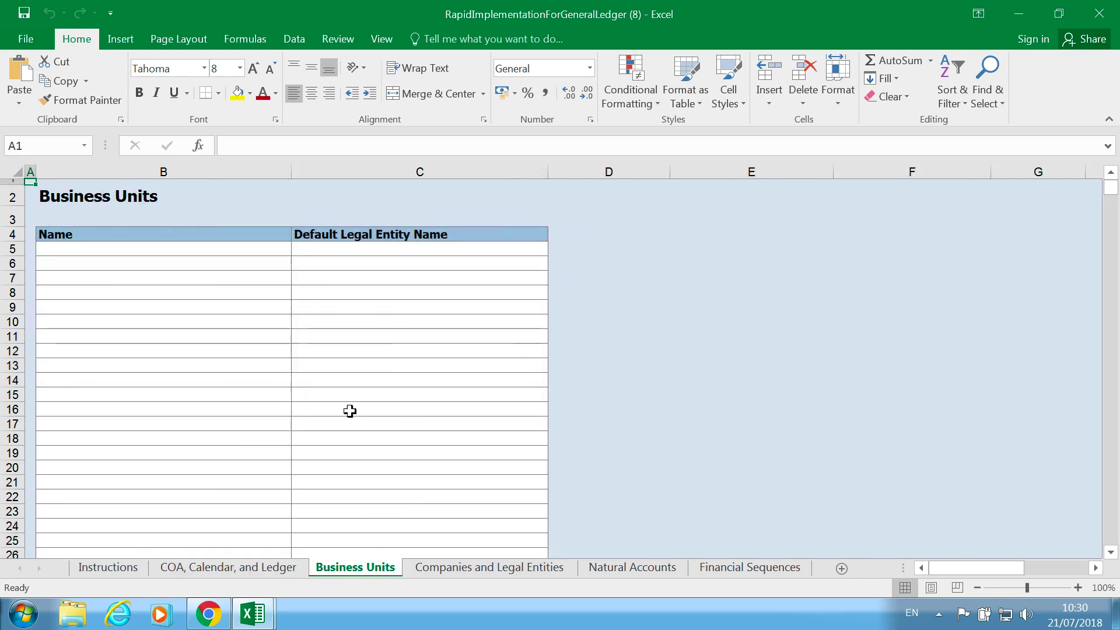
left_click(478, 565)
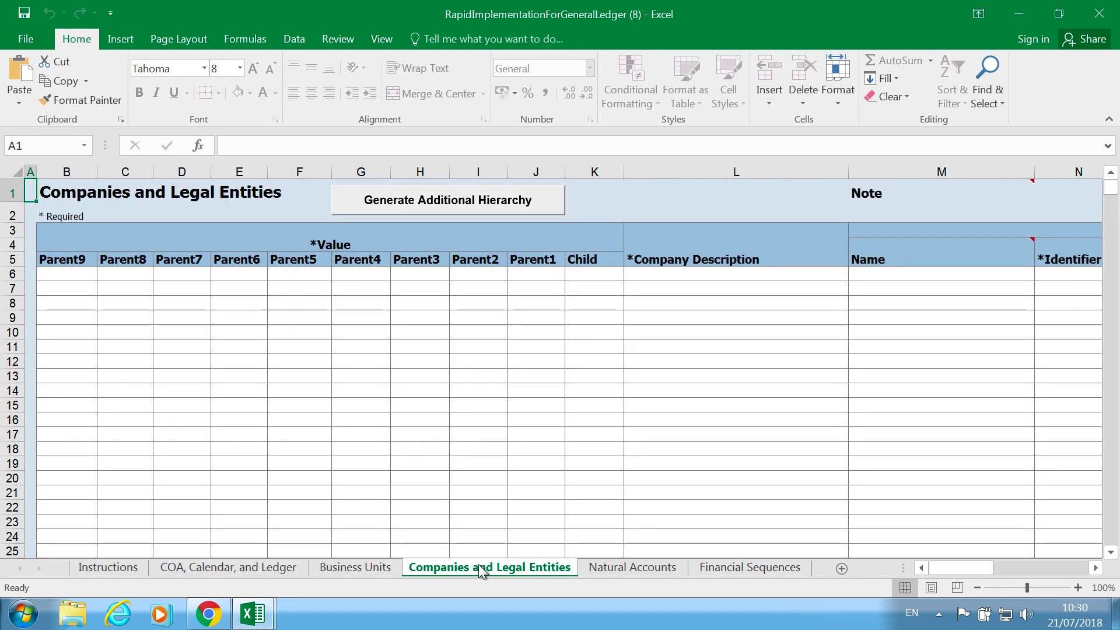
left_click(635, 566)
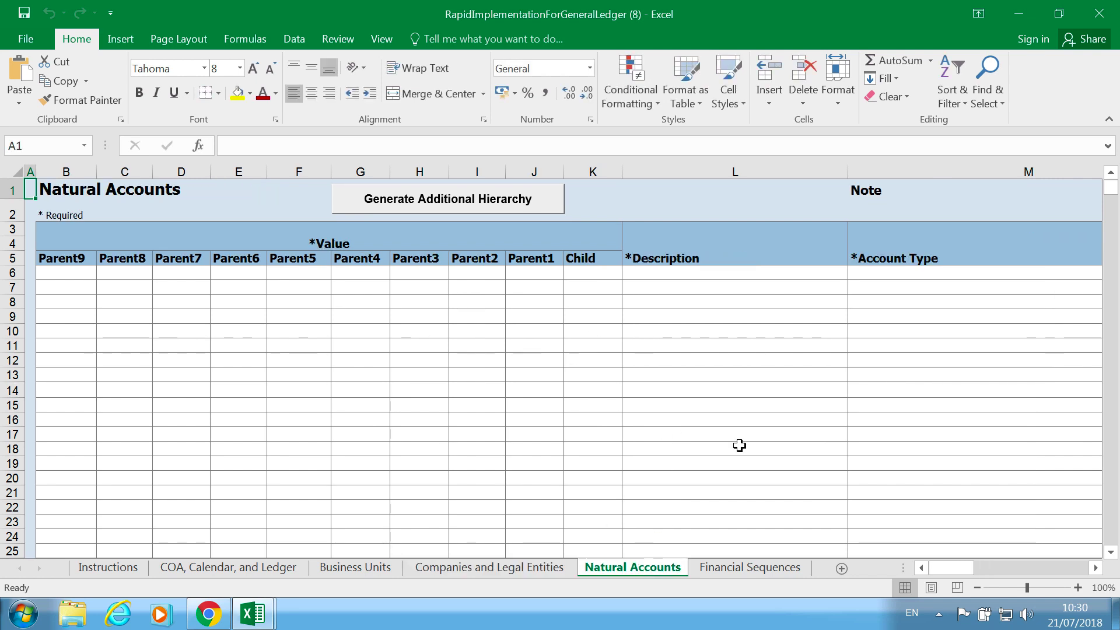
left_click(726, 568)
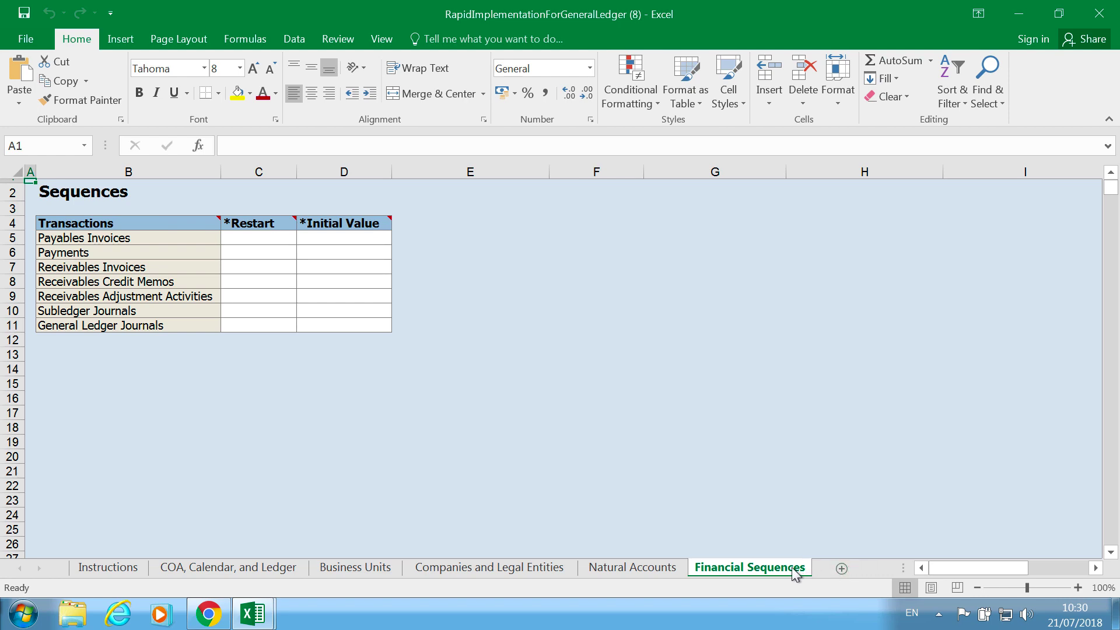
Open the Sample Data.xlsm workbook embedded in the Instructions sheet with macros enabled and maximize its window.
left_click(105, 568)
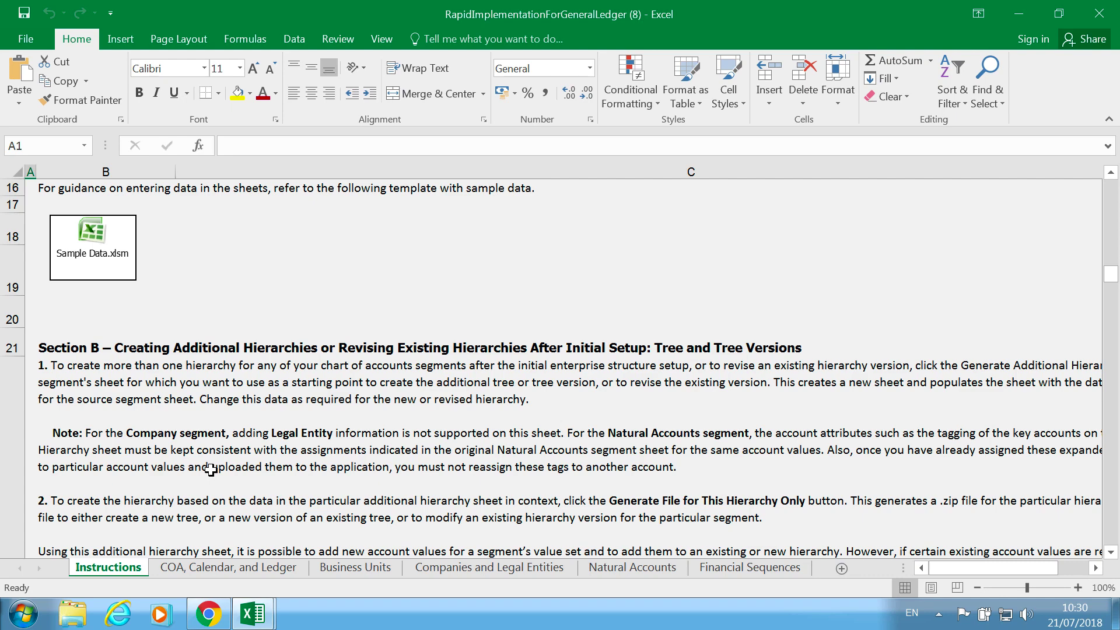
double_click(78, 262)
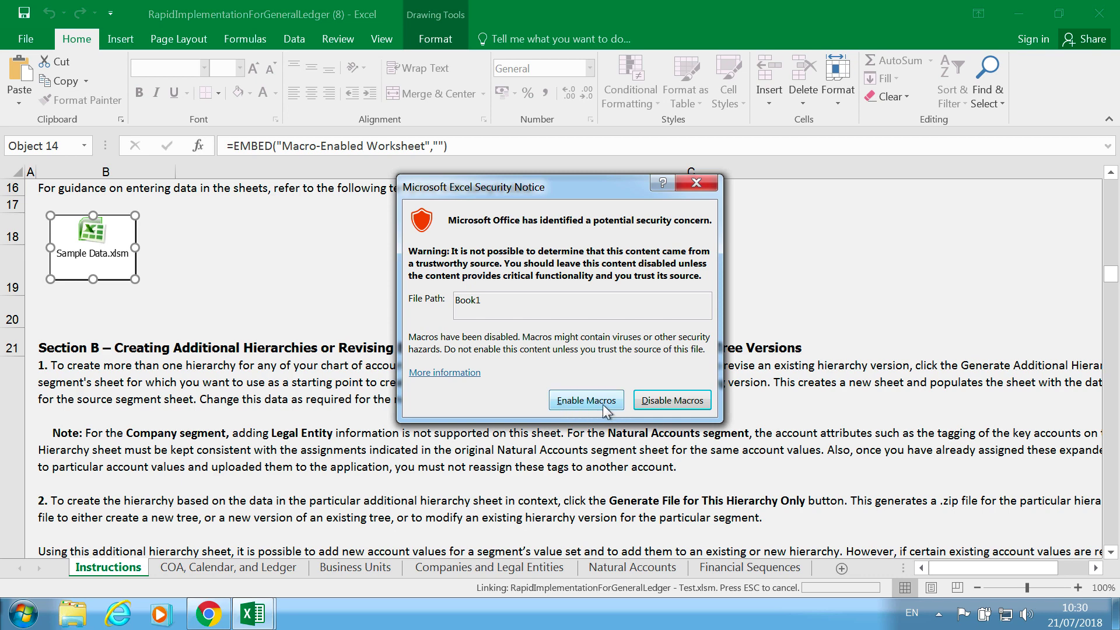
left_click(586, 400)
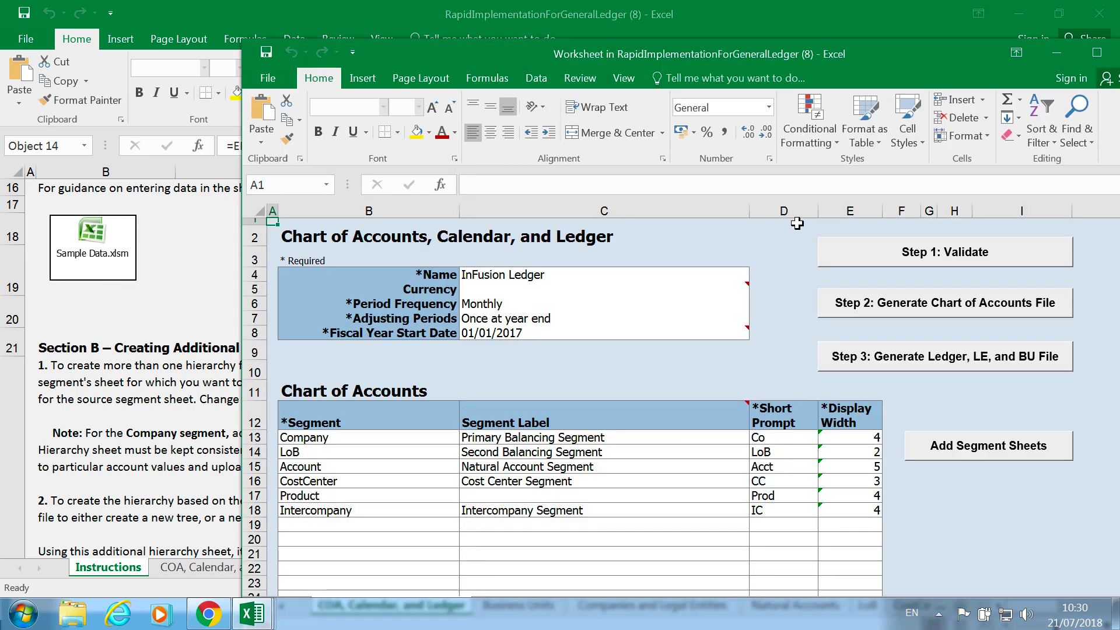
left_click(1096, 57)
mouse_move(269, 378)
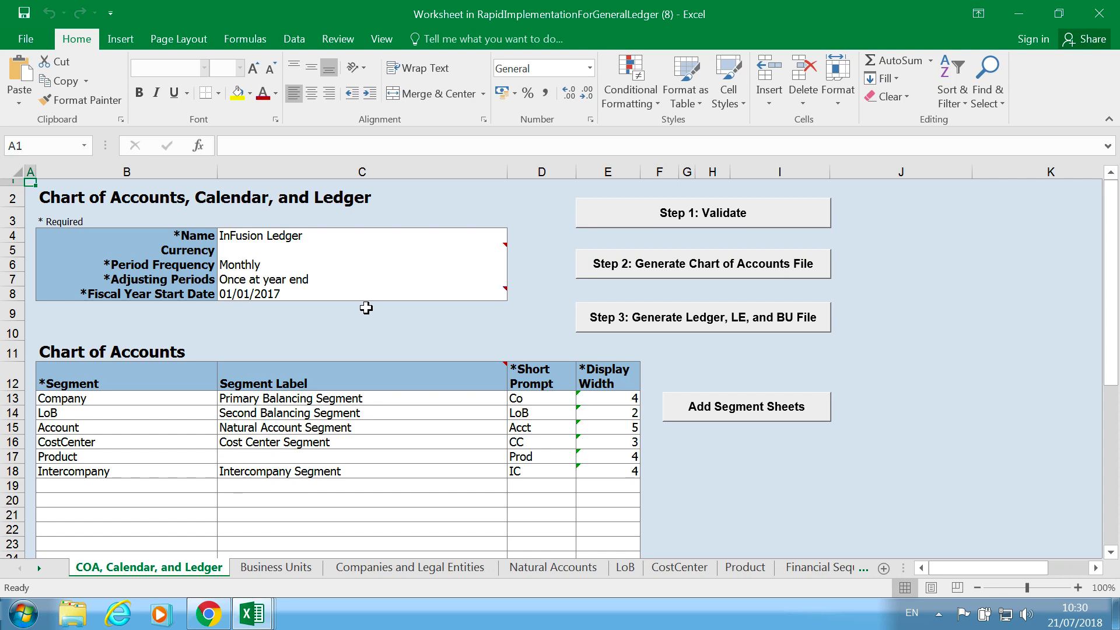
Examine the sample ledger name and the segment labels assigned to each chart of accounts segment, from Company to Intercompany.
left_click(239, 238)
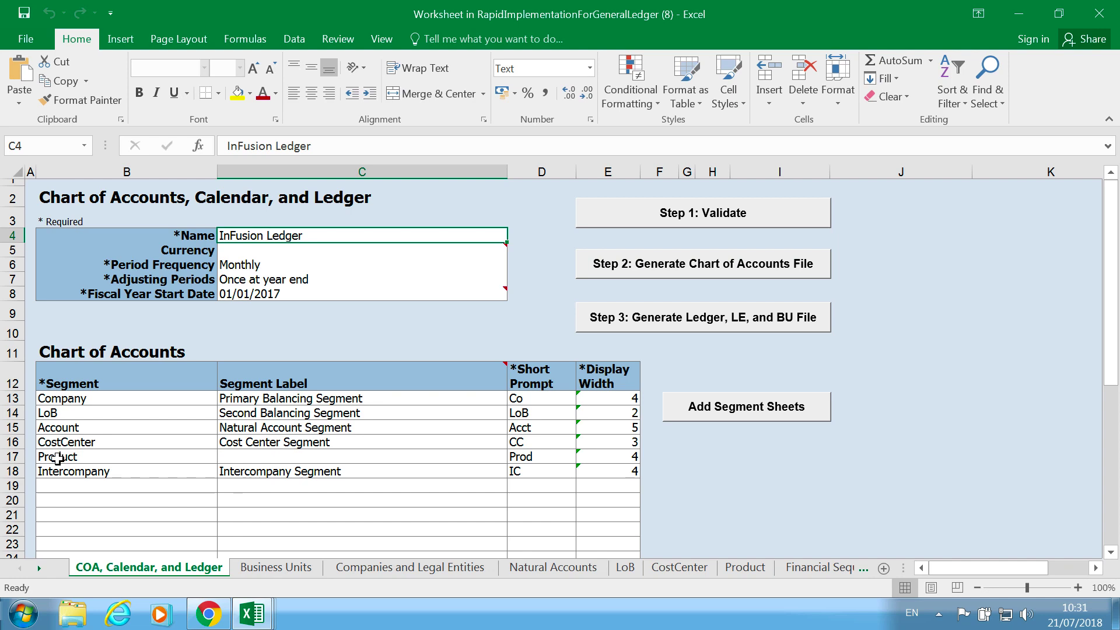
left_click(308, 399)
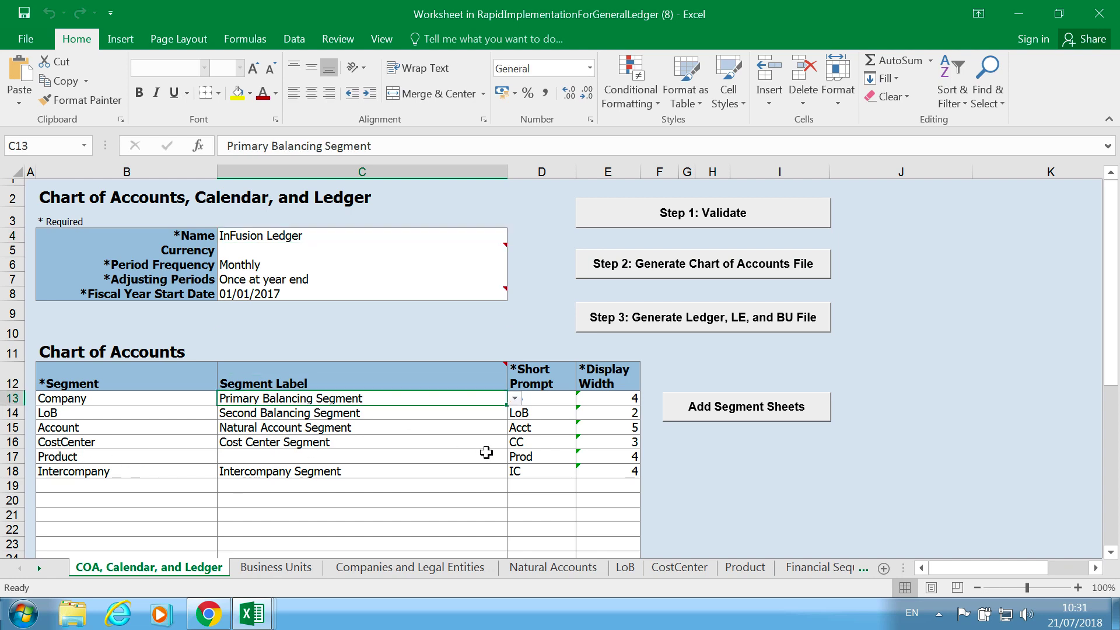
key("Down")
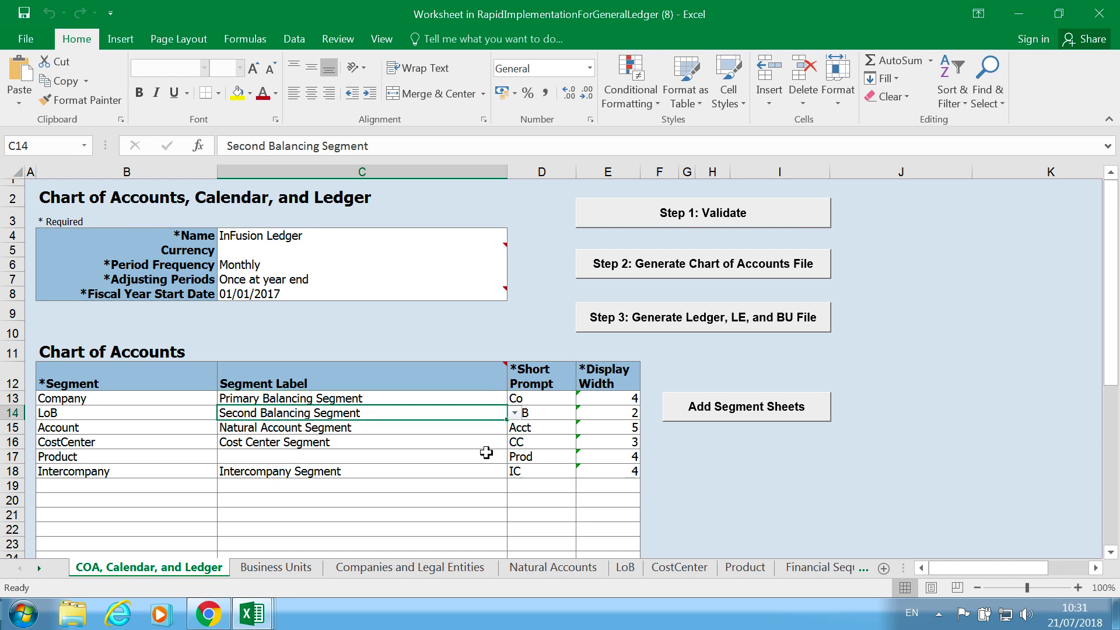
key("Down")
key("Down")
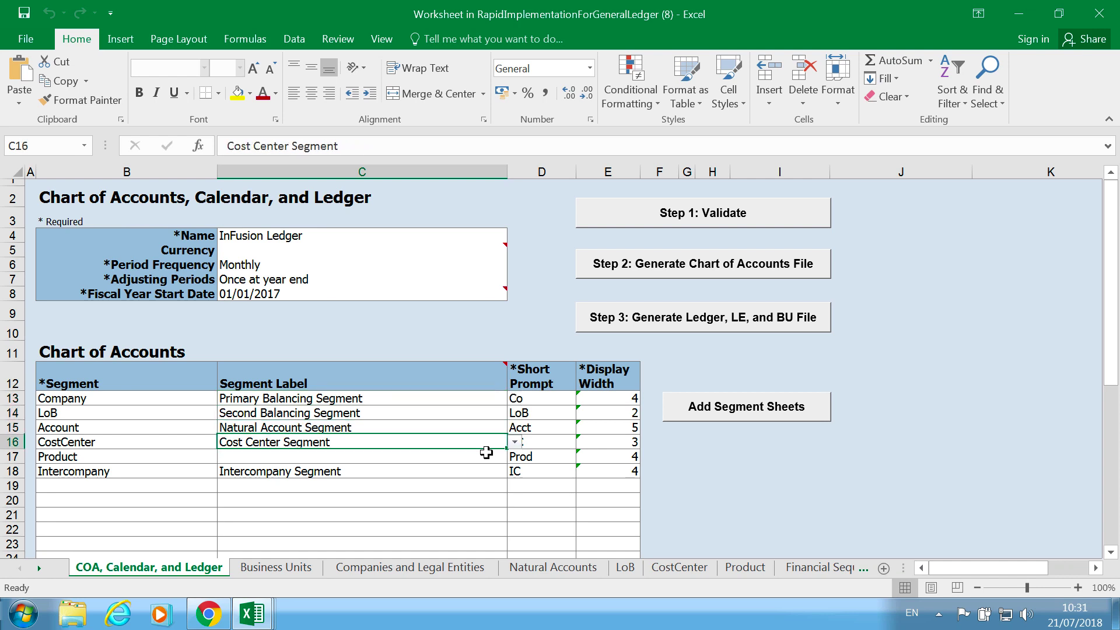
key("Up")
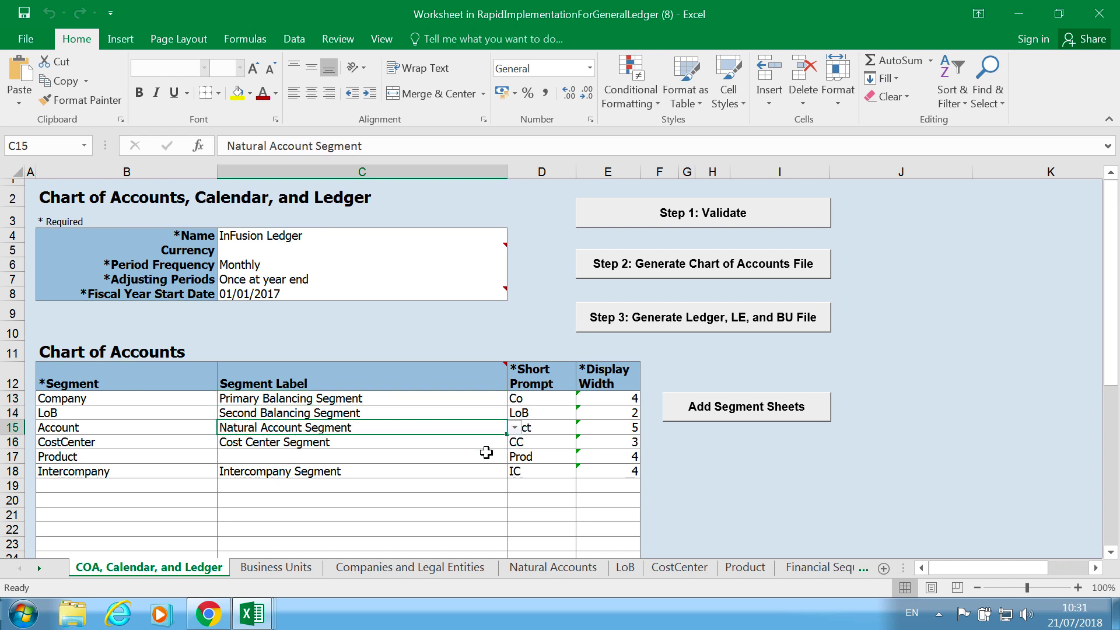
key("Down")
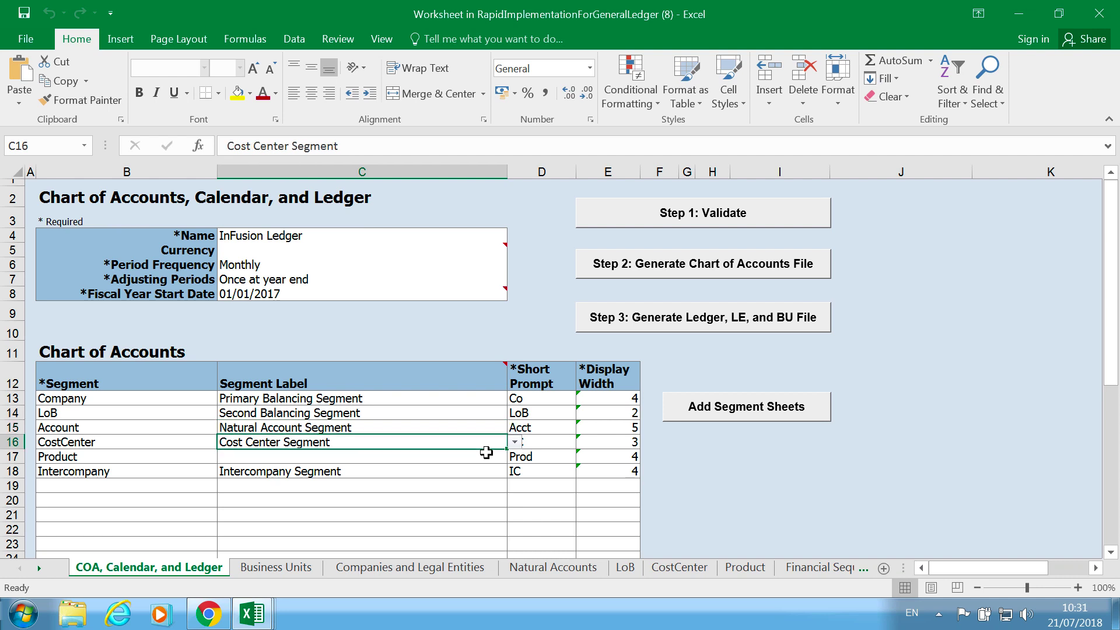
key("Down")
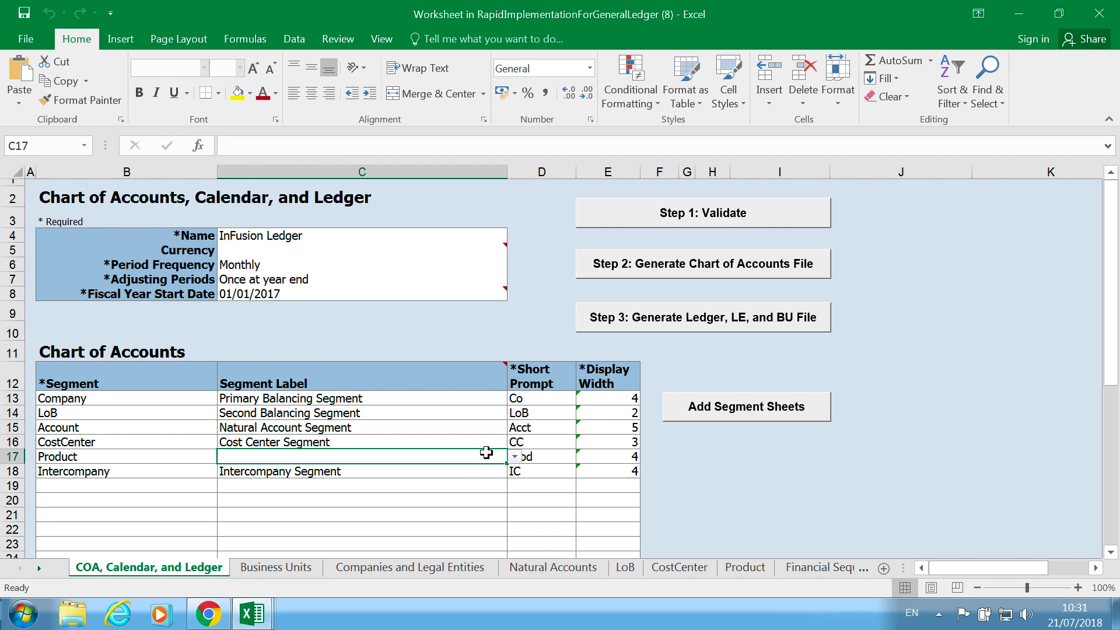
key("Down")
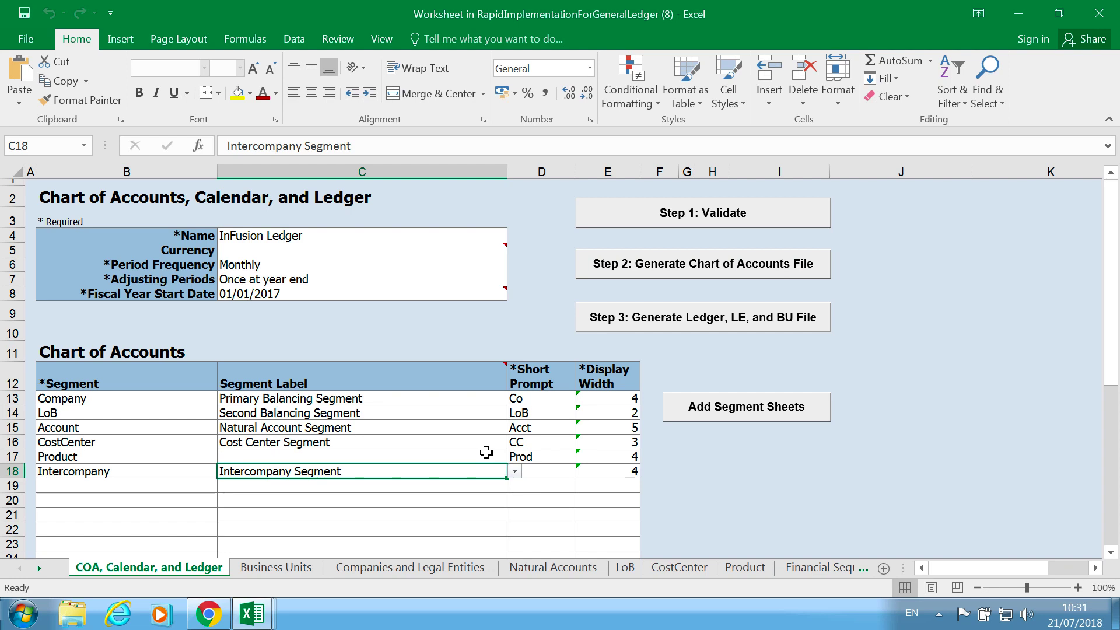
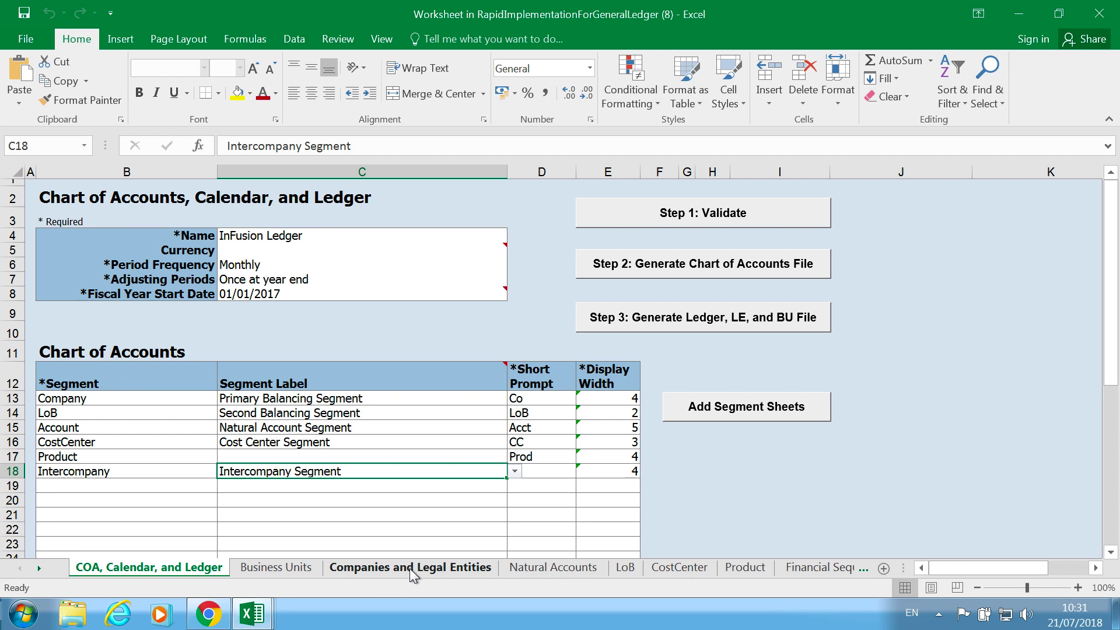
left_click(316, 397)
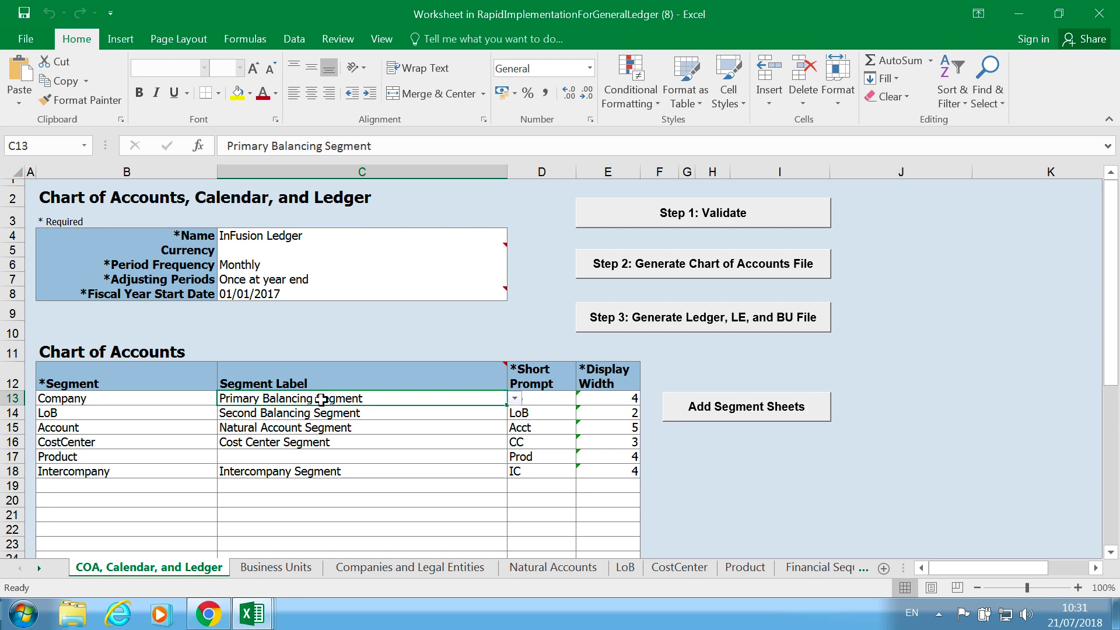
Open the Companies and Legal Entities sheet and review the company value hierarchy, comparing the InFusion USA and Infusion Canada branches.
left_click(384, 569)
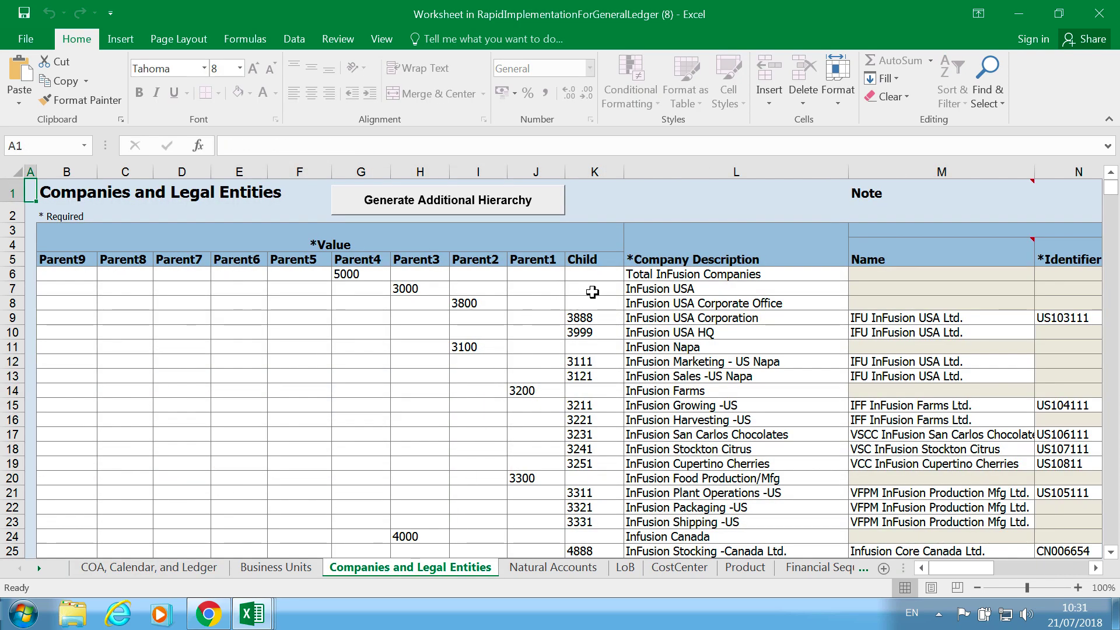
scroll(697, 355, "down", 1)
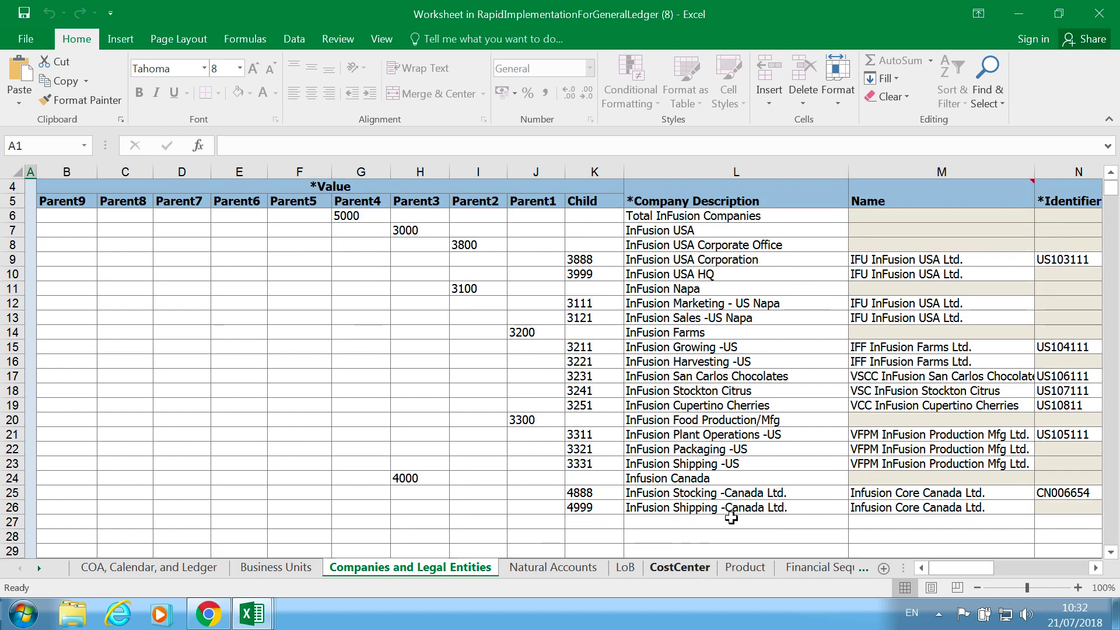
scroll(607, 280, "up", 1)
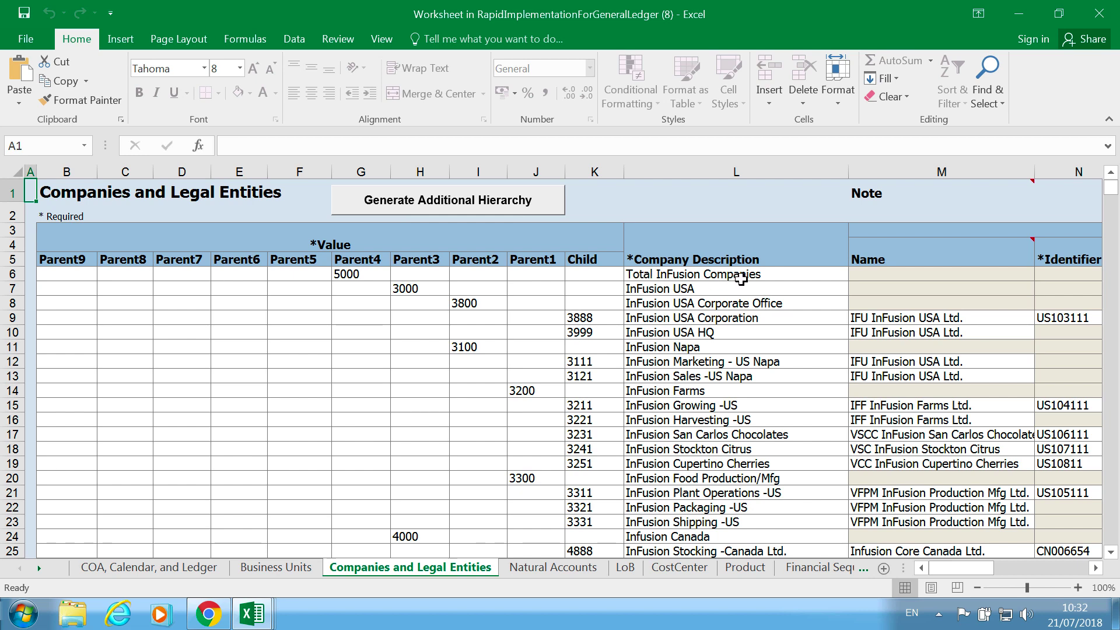
left_click(650, 289)
left_click(658, 535)
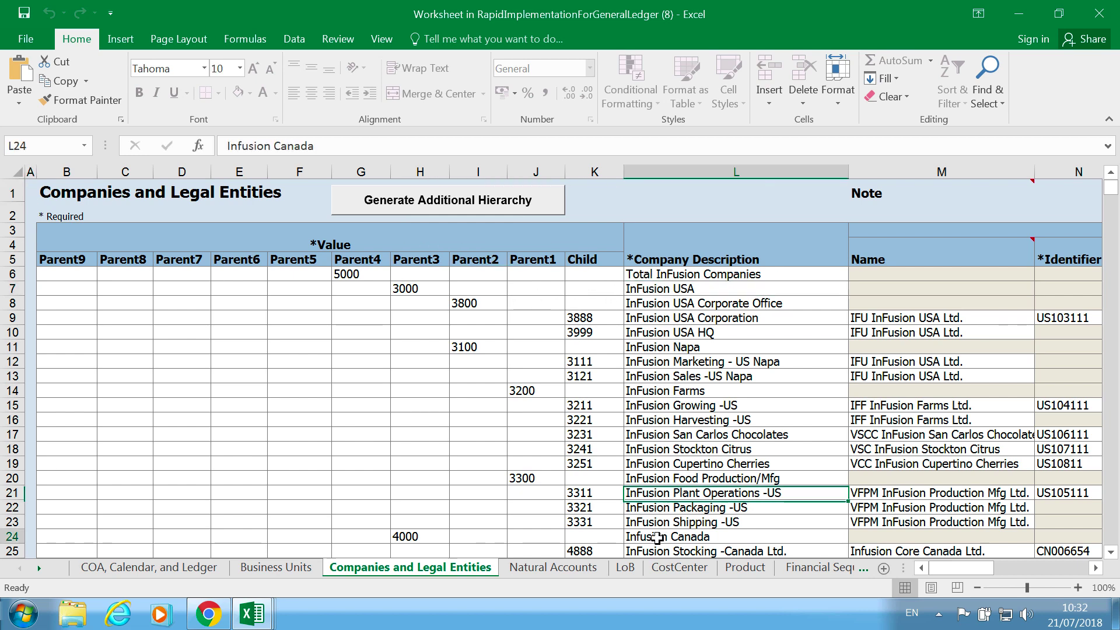
Trace the InFusion USA branch through Corporate Office, Napa, Farms and Food Production/Mfg, and review the legal entity address and registration columns.
left_click(655, 289)
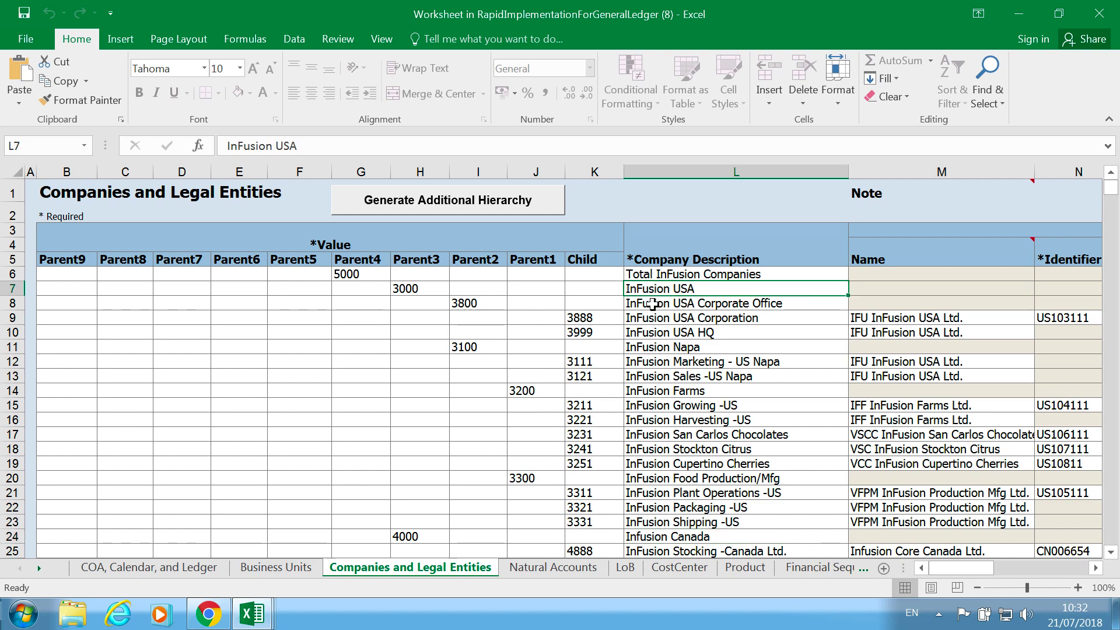
left_click(652, 303)
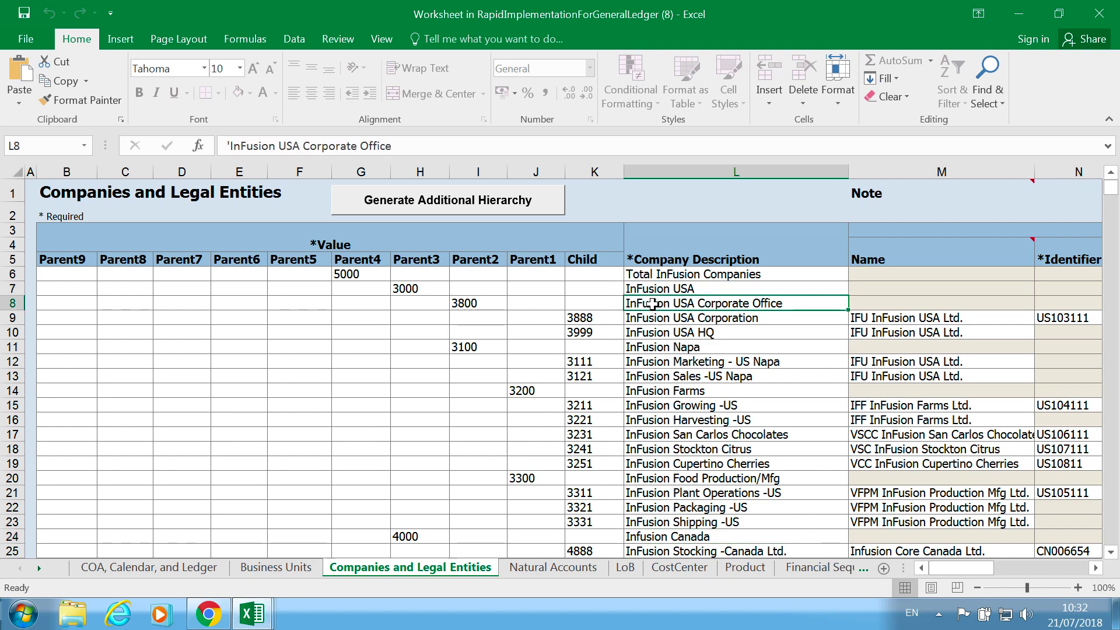
left_click(663, 347)
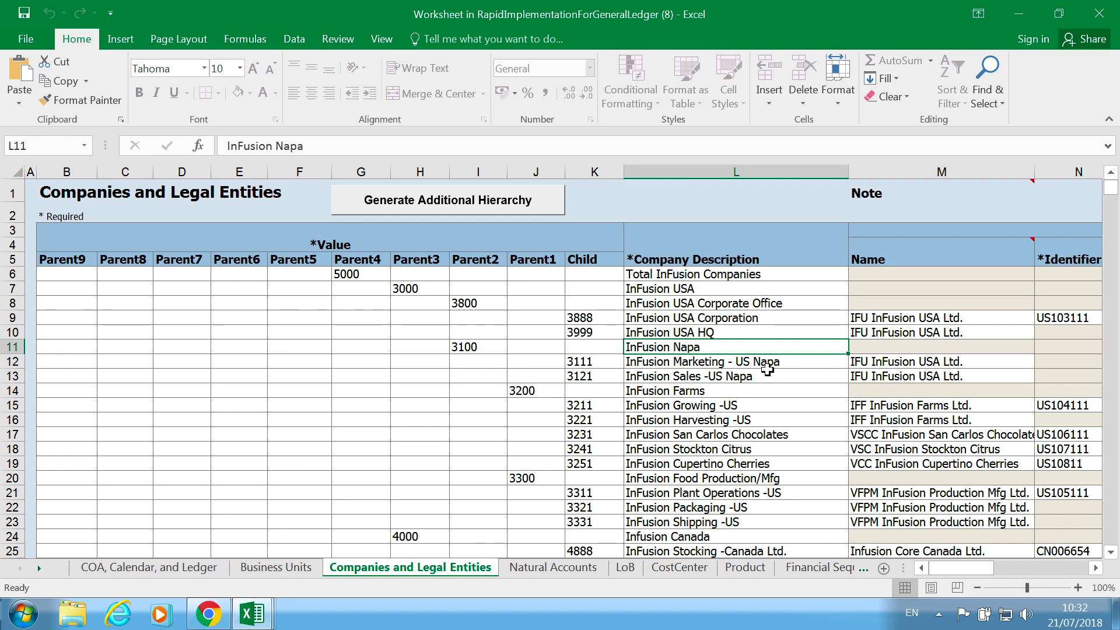
left_click(663, 391)
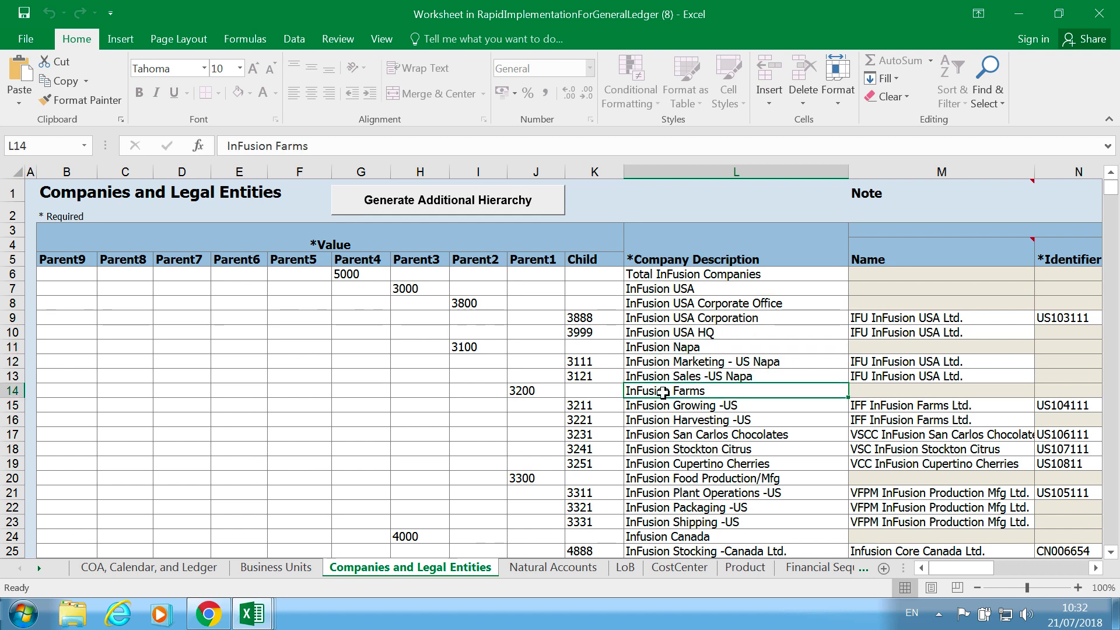
left_click(672, 478)
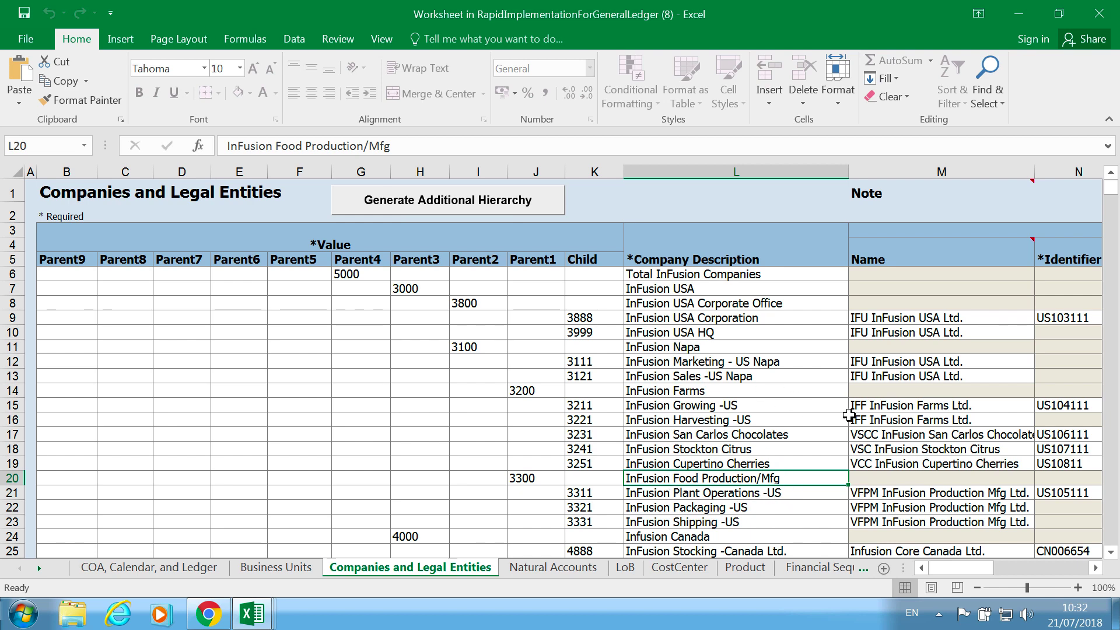
left_click_drag(967, 567, 1016, 567)
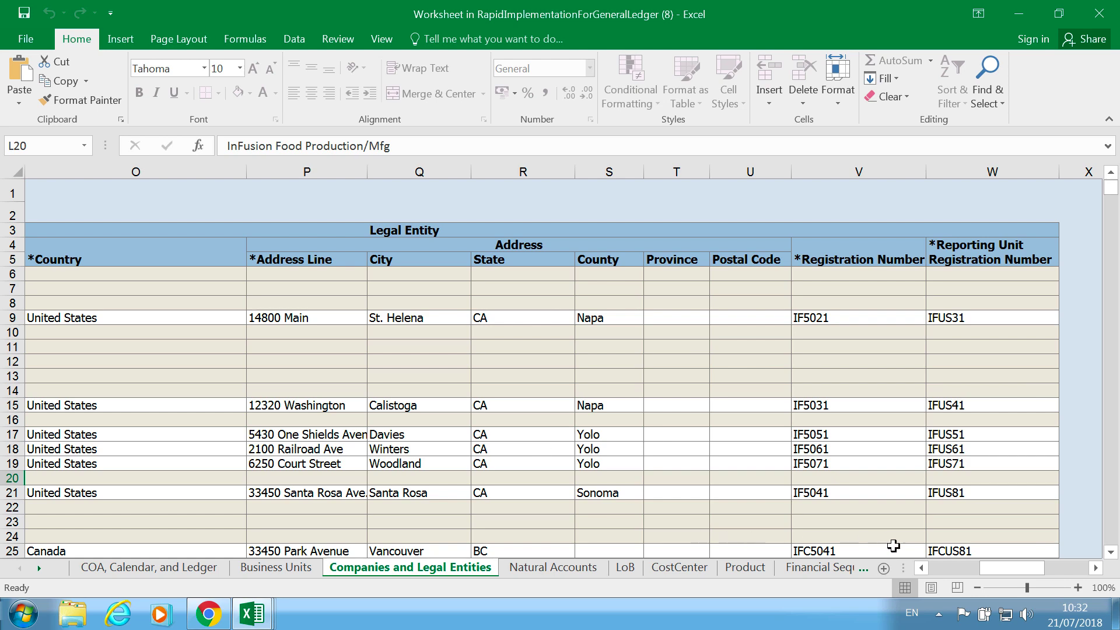
left_click_drag(989, 568, 915, 568)
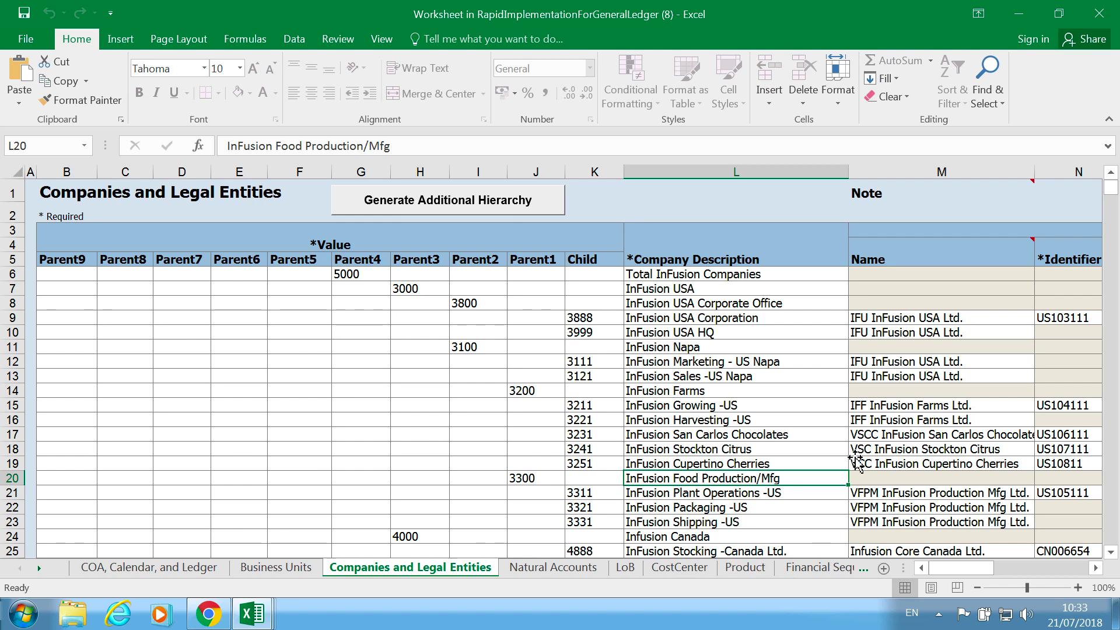
Open the Natural Accounts sheet and check the Default account's account type and financial category.
left_click(548, 569)
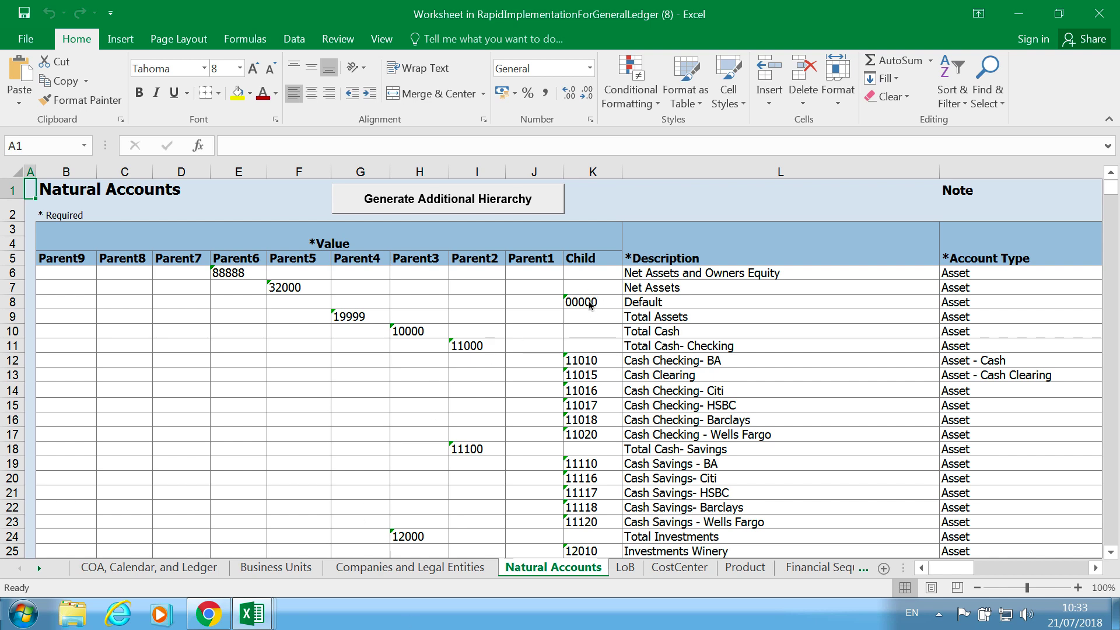
left_click(696, 301)
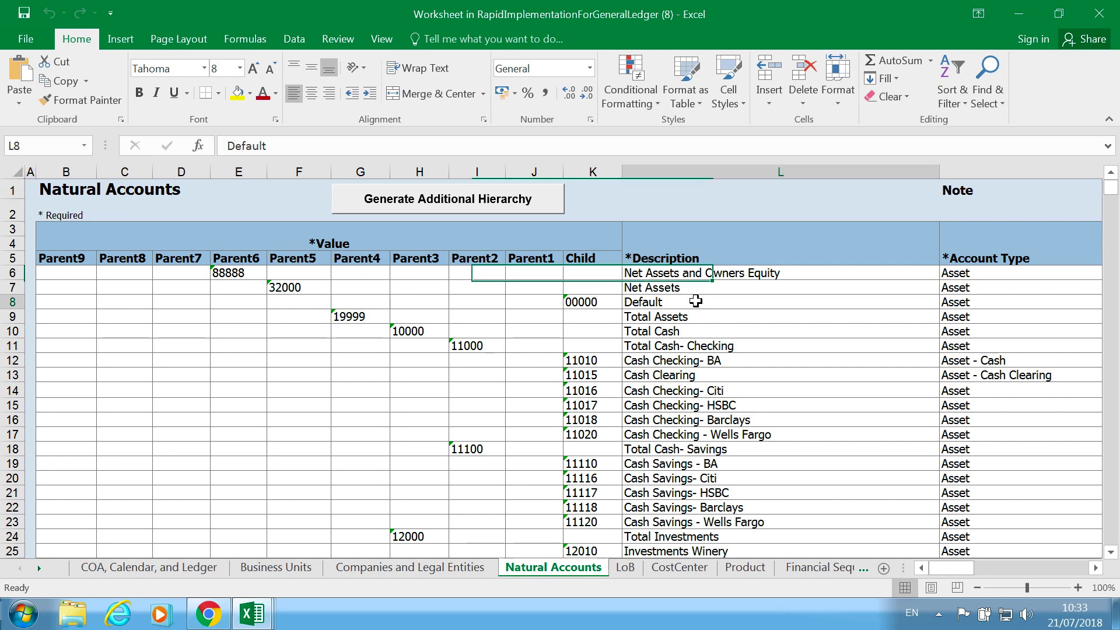
key("Tab")
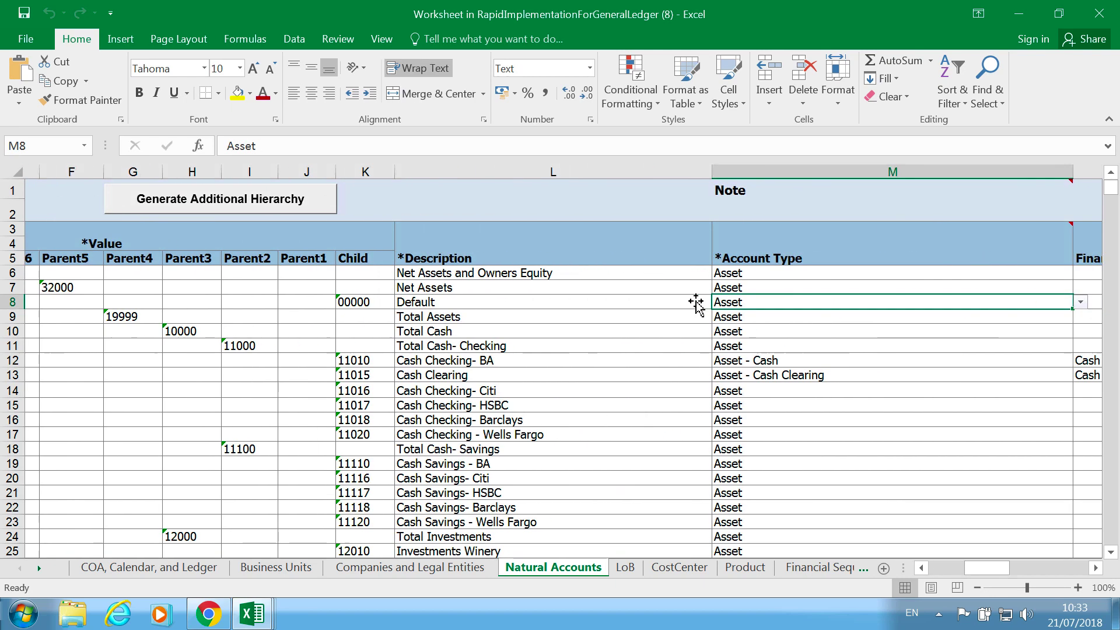
key("Tab")
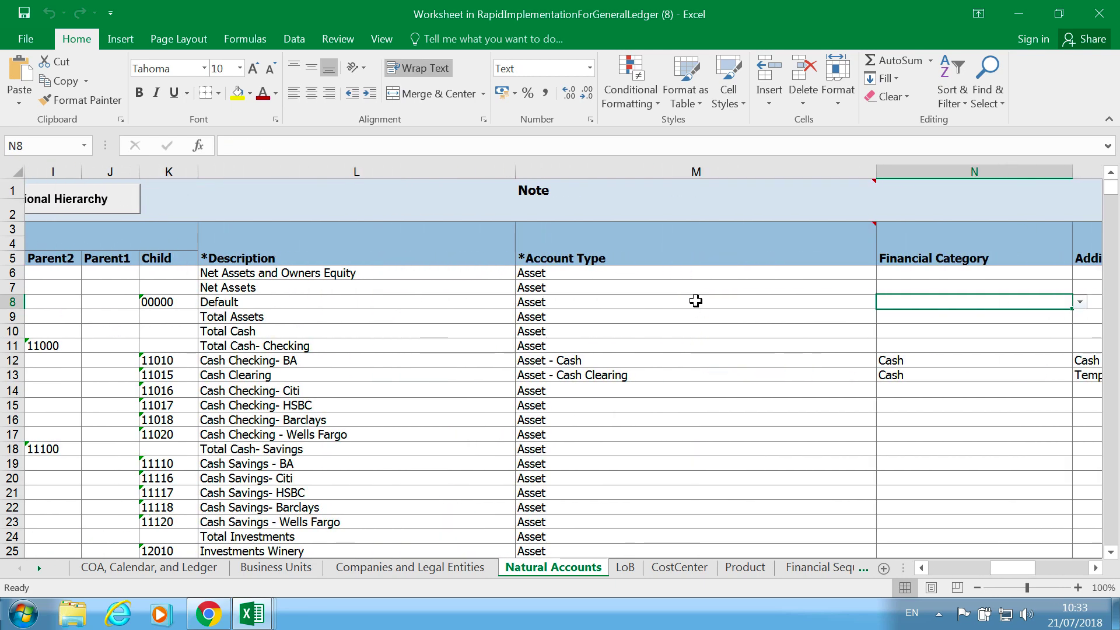
Examine the account types of Cash Checking- BA and Cash Clearing, and view the asset subtypes available for Cash Checking- BA.
key("shift+Tab")
key("Down")
key("Down")
key("Down")
key("Down")
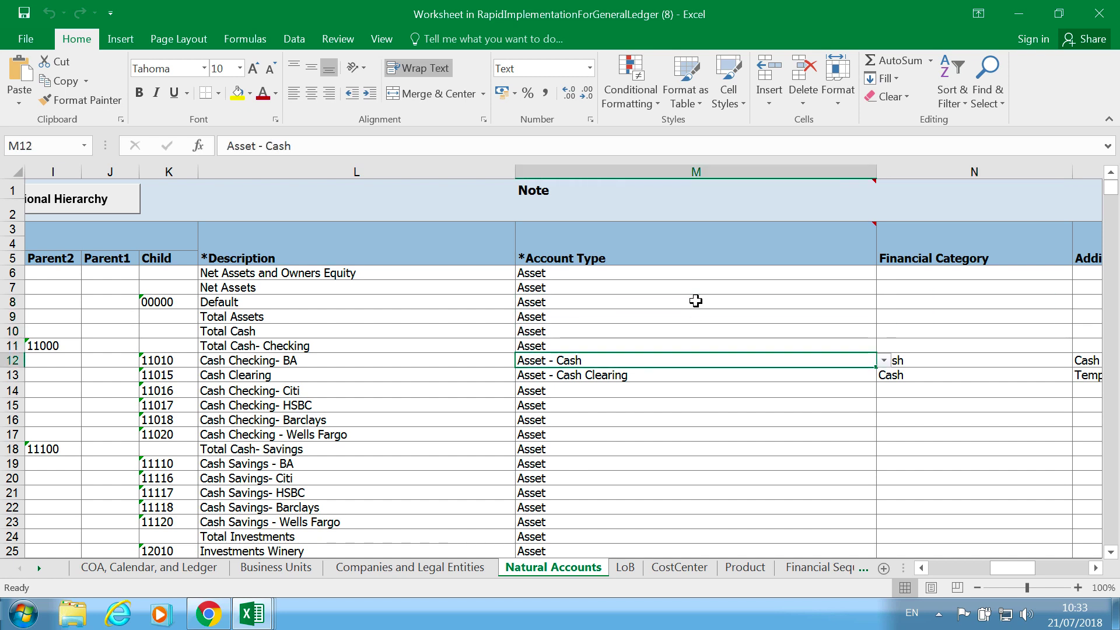
key("Down")
key("Up")
key("Left")
key("Right")
left_click(884, 360)
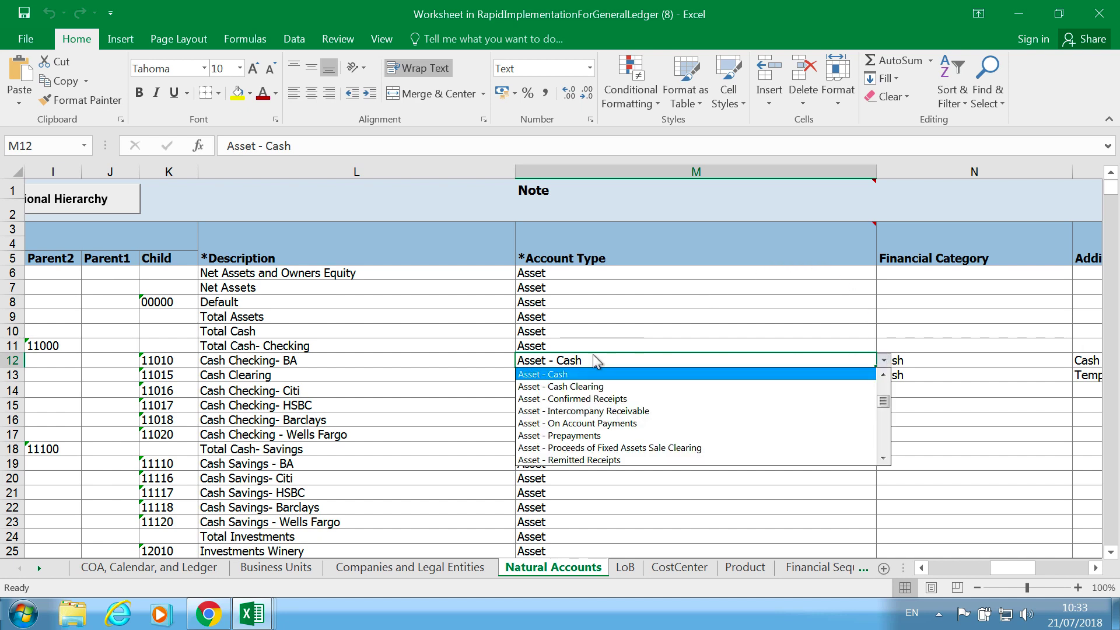
left_click(717, 282)
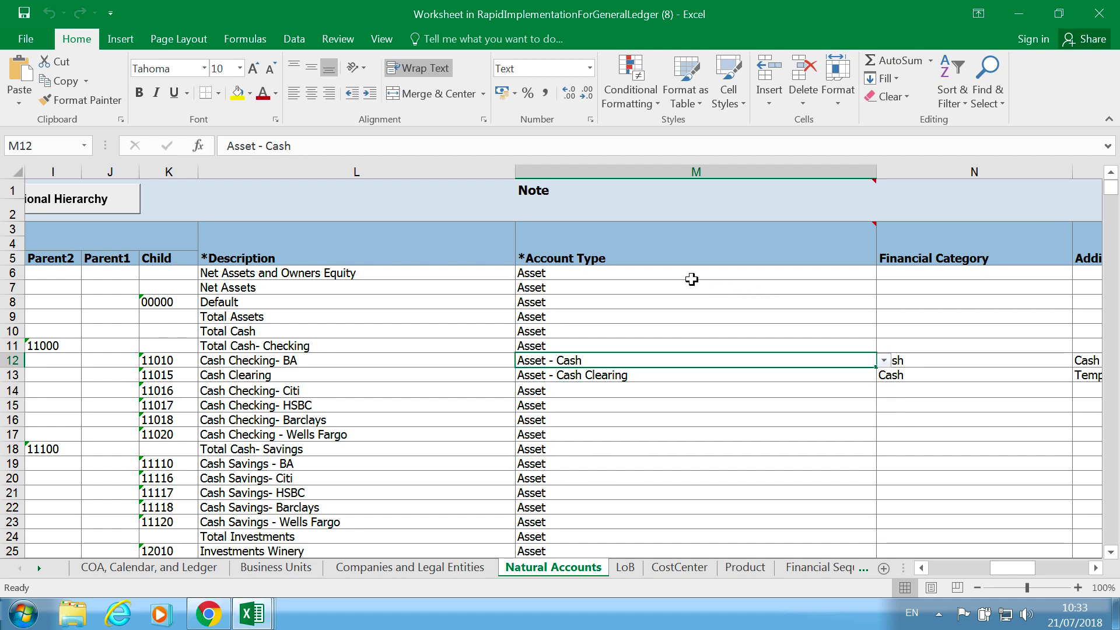
View the account type choices for Net Assets and Owners Equity, and check the account type and financial category of the cash accounts.
left_click(694, 274)
left_click(884, 274)
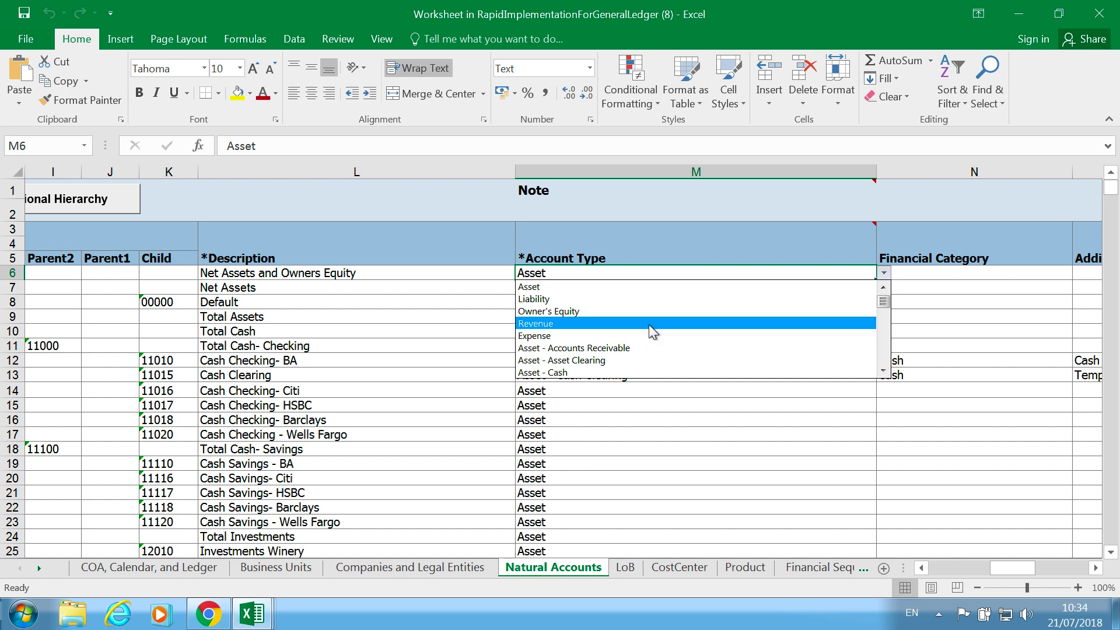
left_click(742, 434)
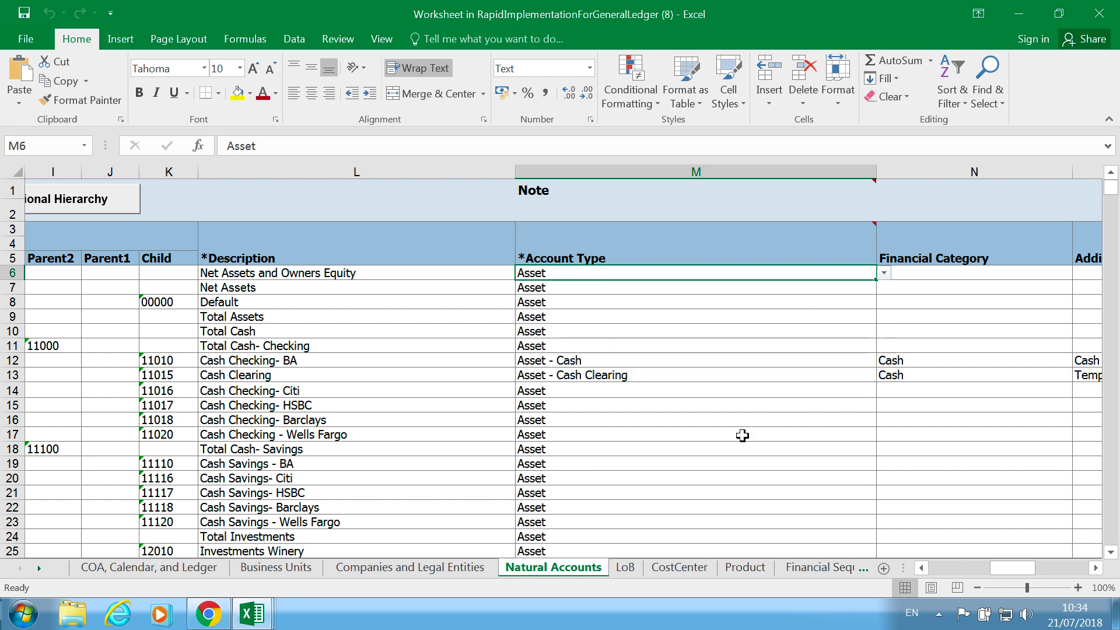
left_click(621, 360)
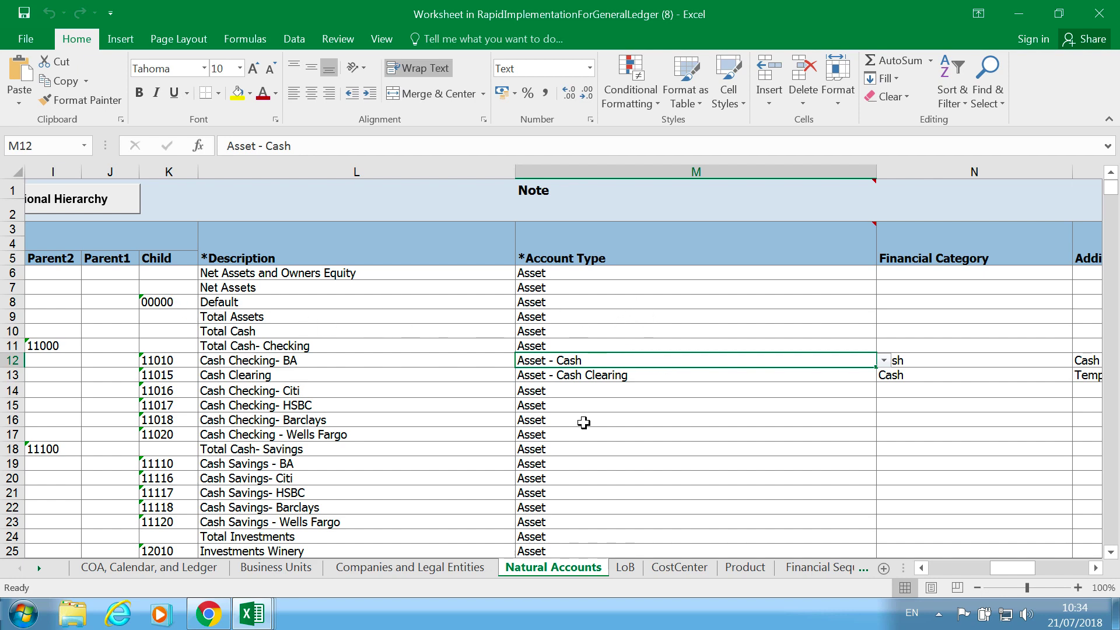
left_click(939, 373)
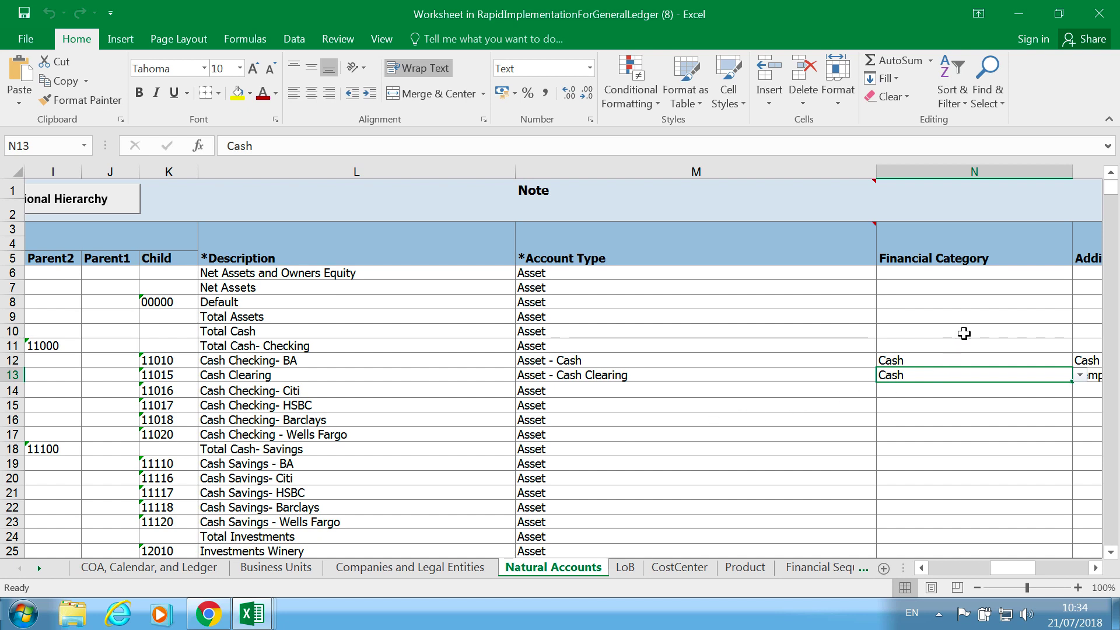
Examine the last expense accounts in the list, including the types of Realized Exchange Rate Gain and Cross Currency Rounding Account.
left_click_drag(1111, 186, 1111, 220)
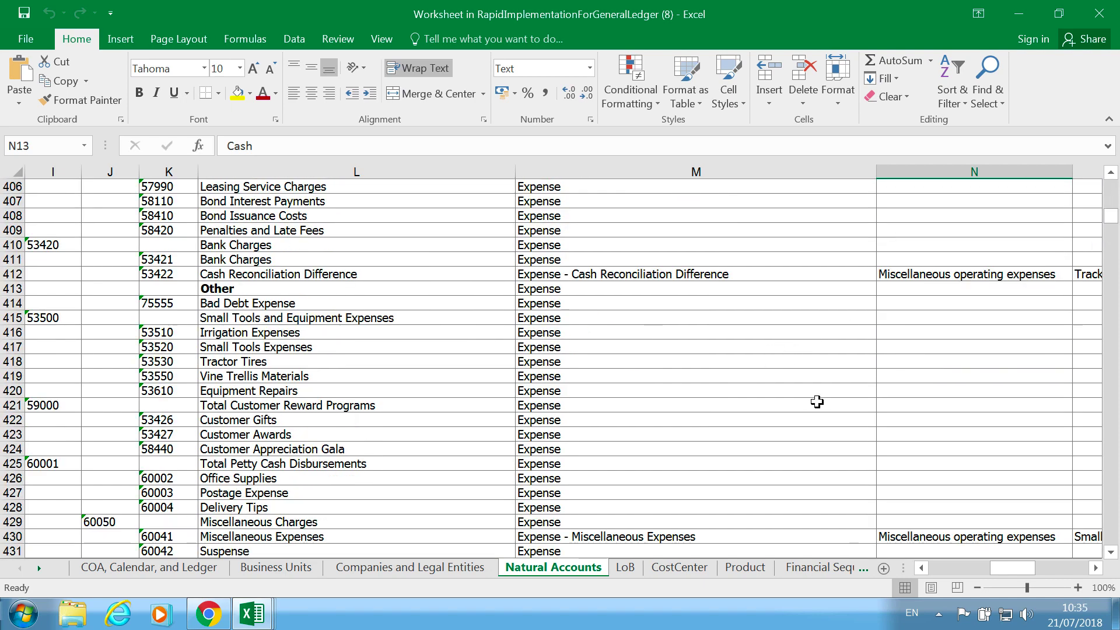
left_click(1114, 501)
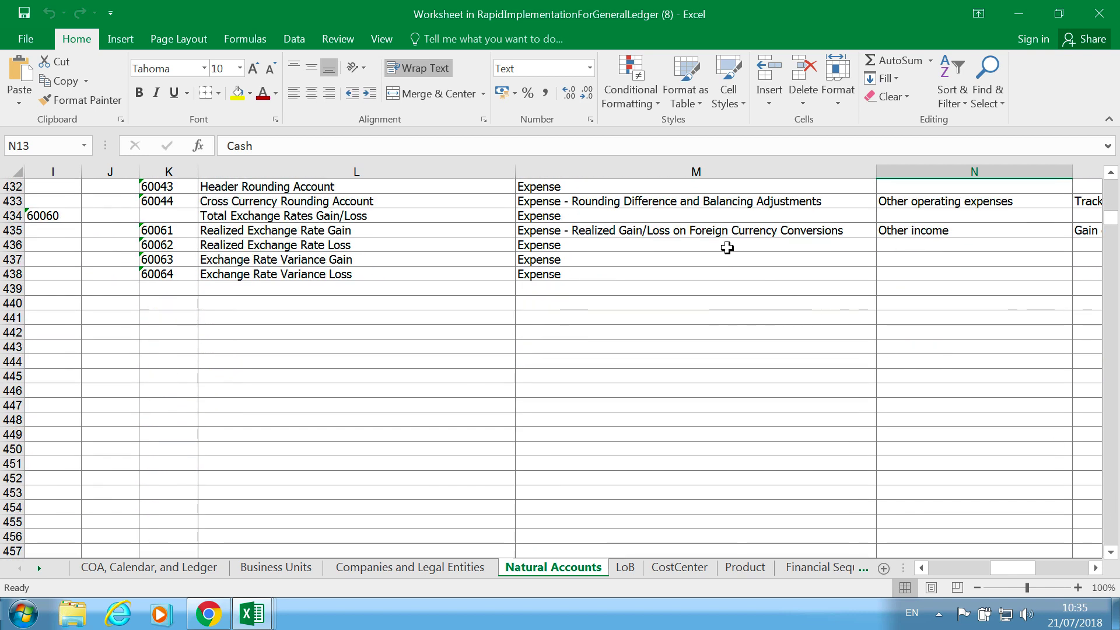
left_click(710, 228)
left_click(723, 197)
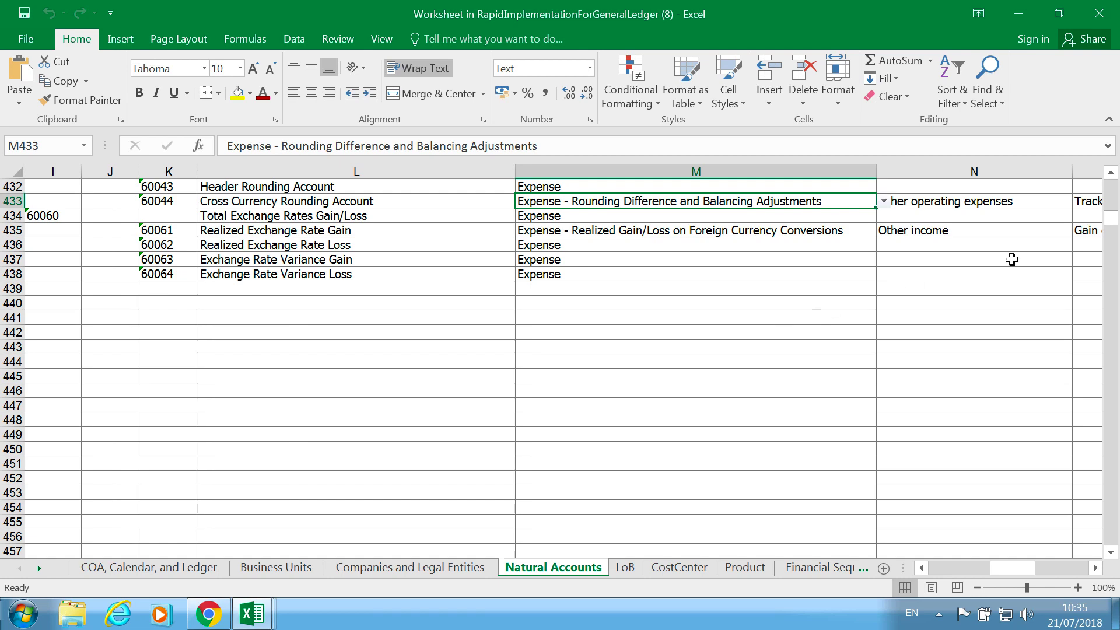
Review the remaining expense accounts, from depreciation, taxes and interest up through Total Operating Expenses and Total Cost of Goods Sold.
scroll(1114, 204, "up", 20)
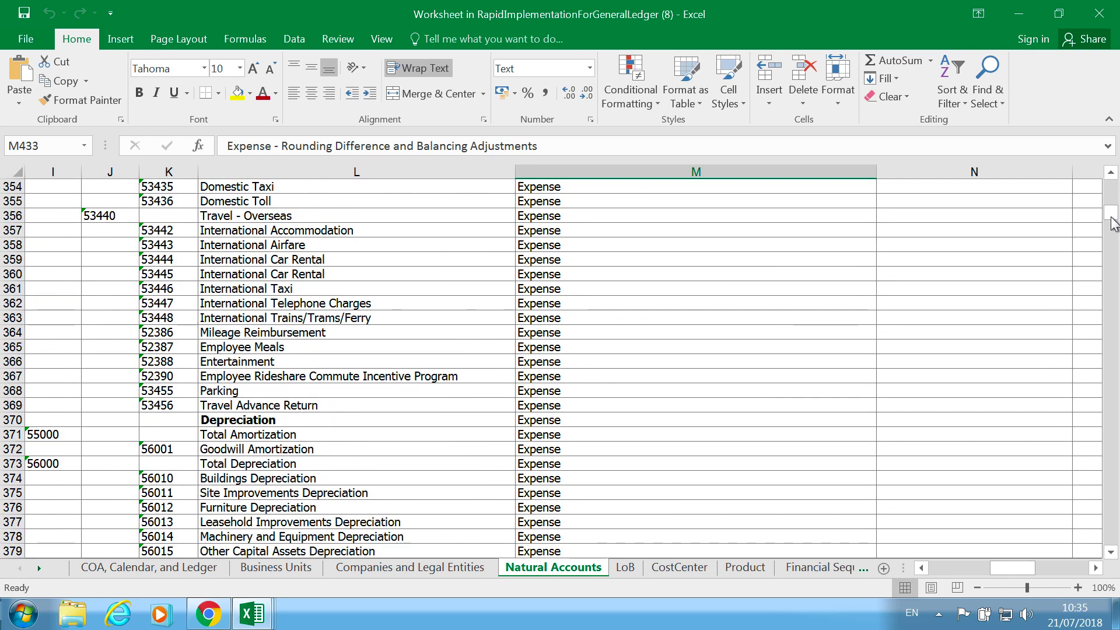
left_click(1114, 282)
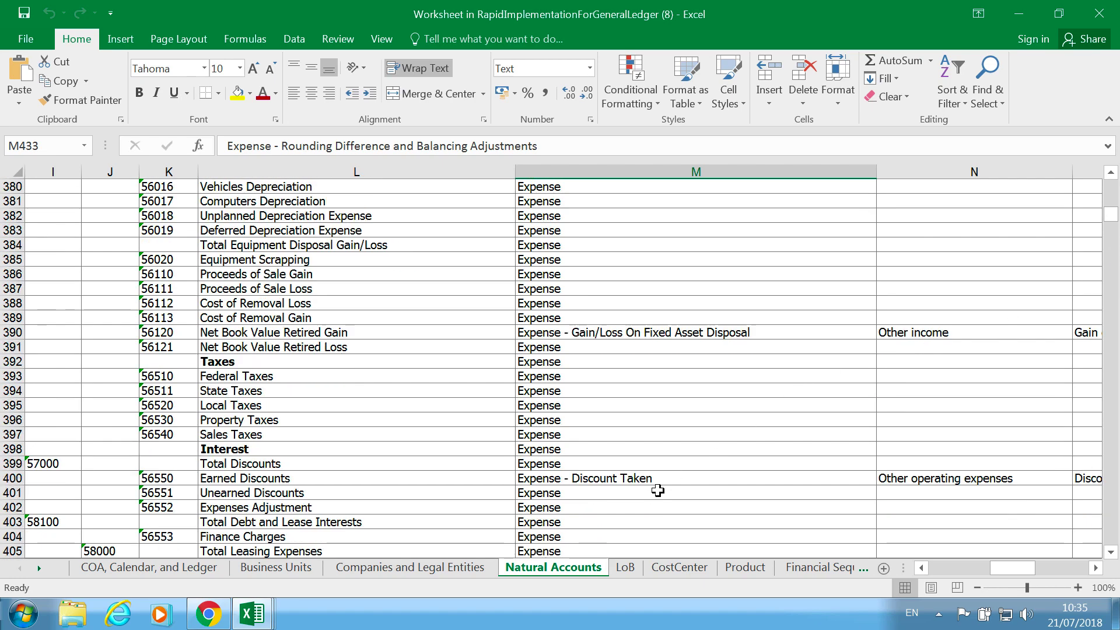
scroll(1114, 198, "up", 20)
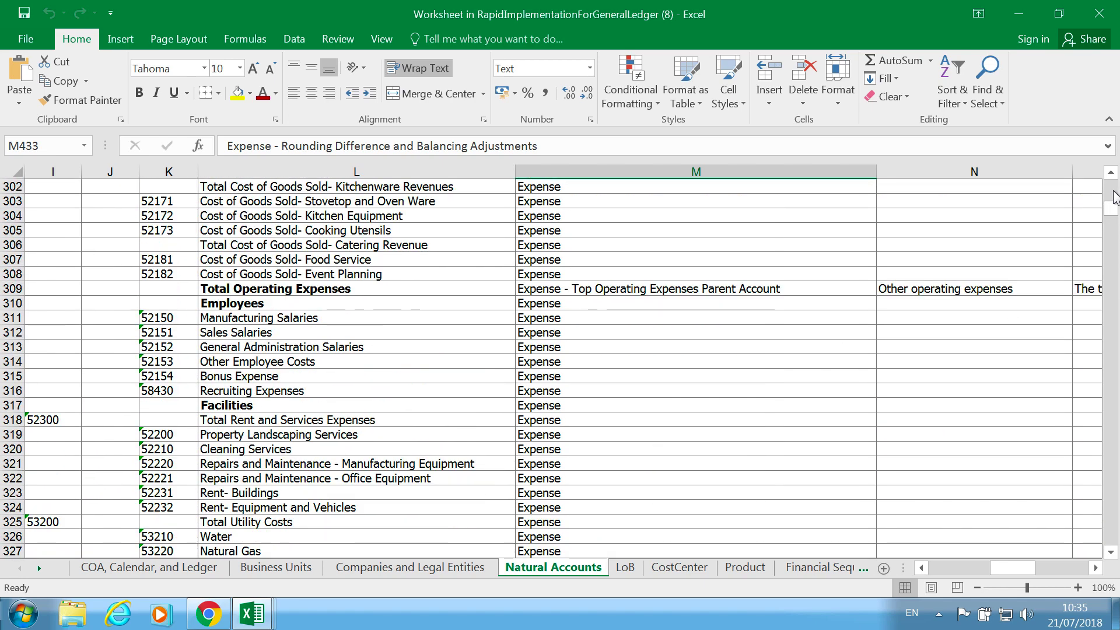
left_click(661, 300)
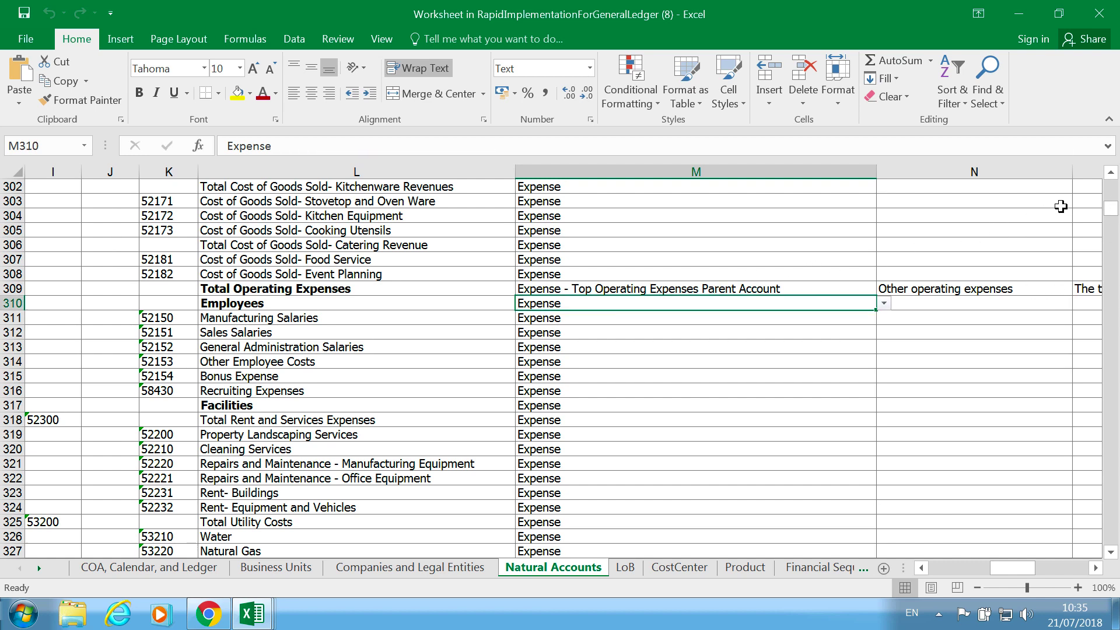
scroll(1114, 200, "up", 20)
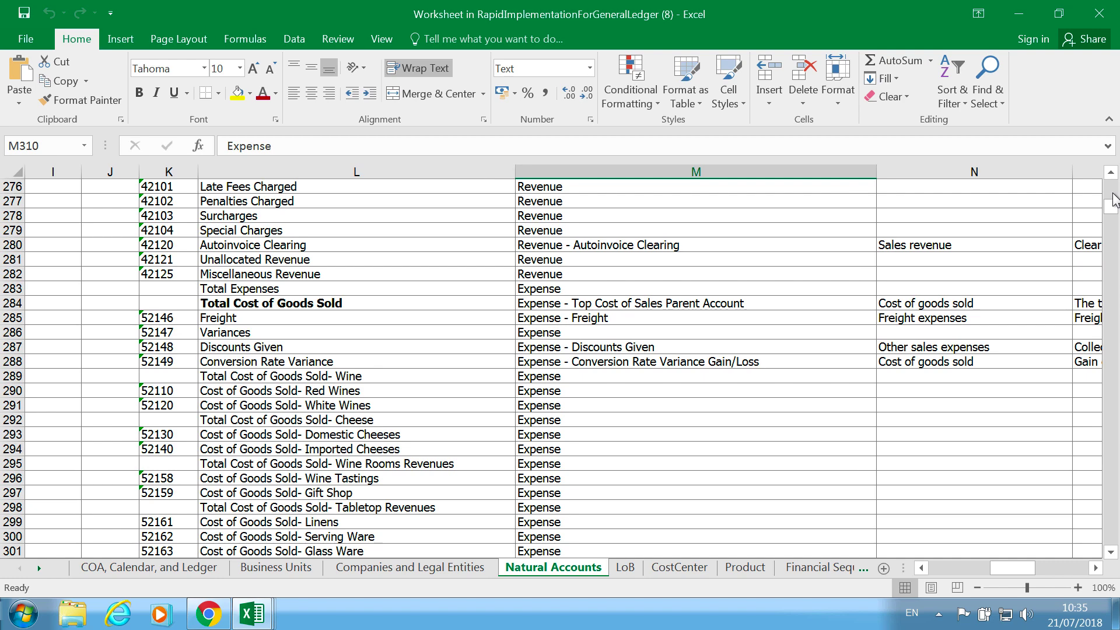
Review the revenue, owner's equity and liability accounts, including the Retained Earnings account type, and return to the start of the Natural Accounts list.
scroll(1114, 200, "up", 9)
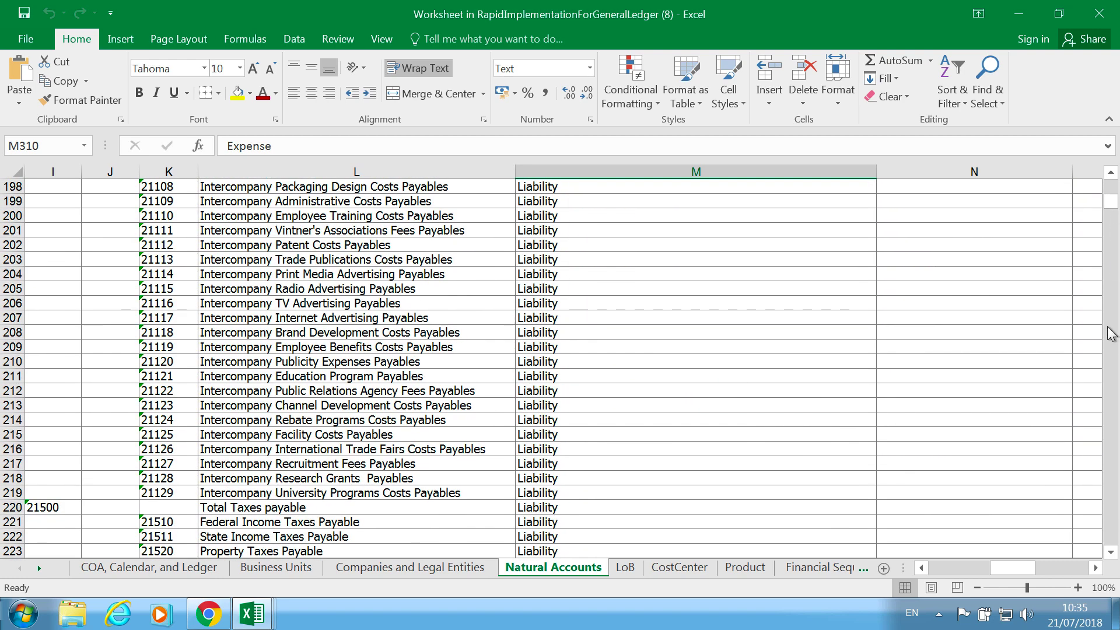
scroll(1110, 344, "down", 9)
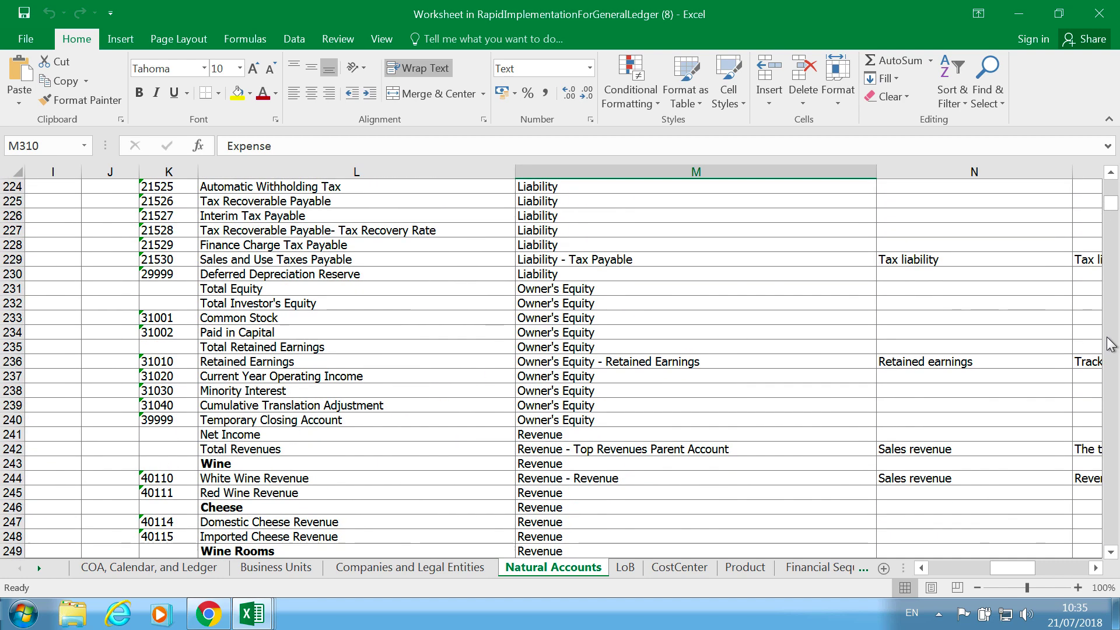
left_click(608, 362)
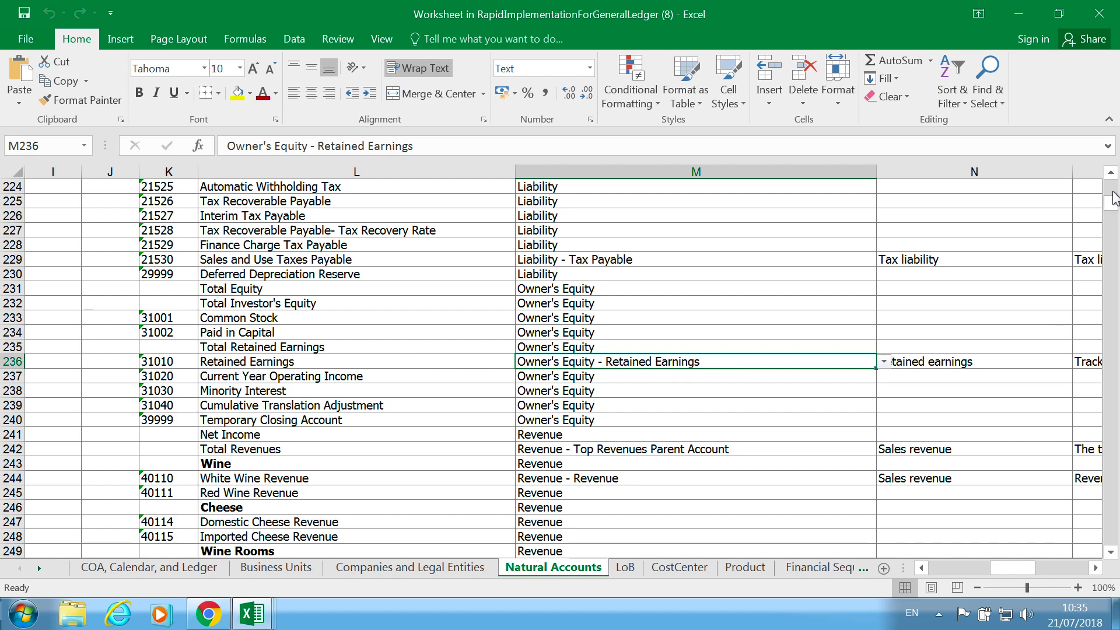
scroll(1113, 197, "up", 15)
scroll(1112, 197, "up", 11)
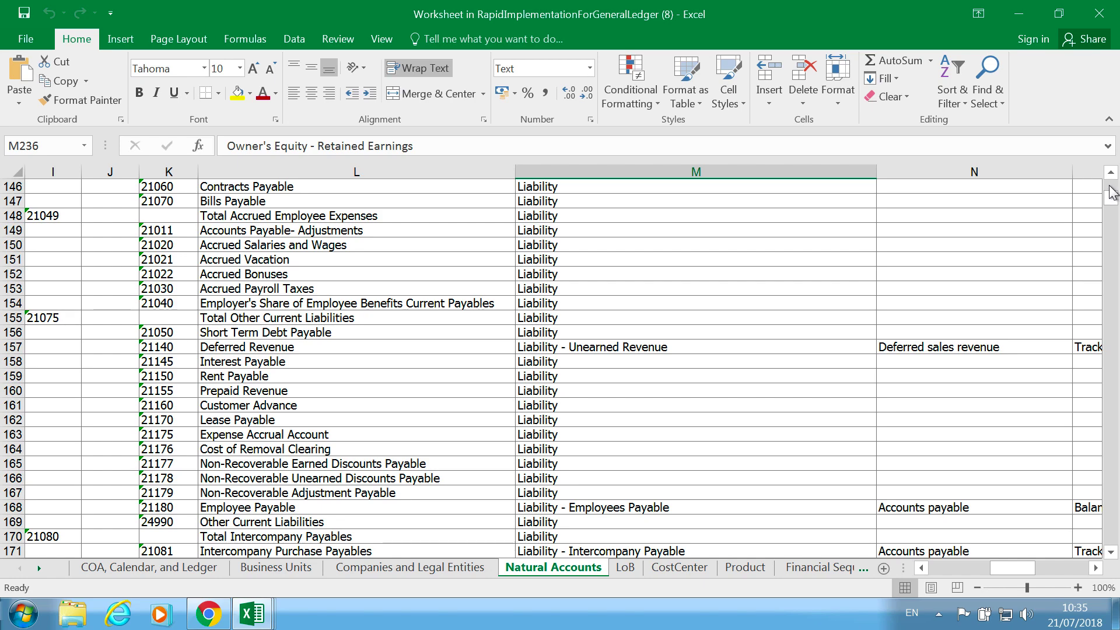
left_click_drag(1111, 191, 1101, 188)
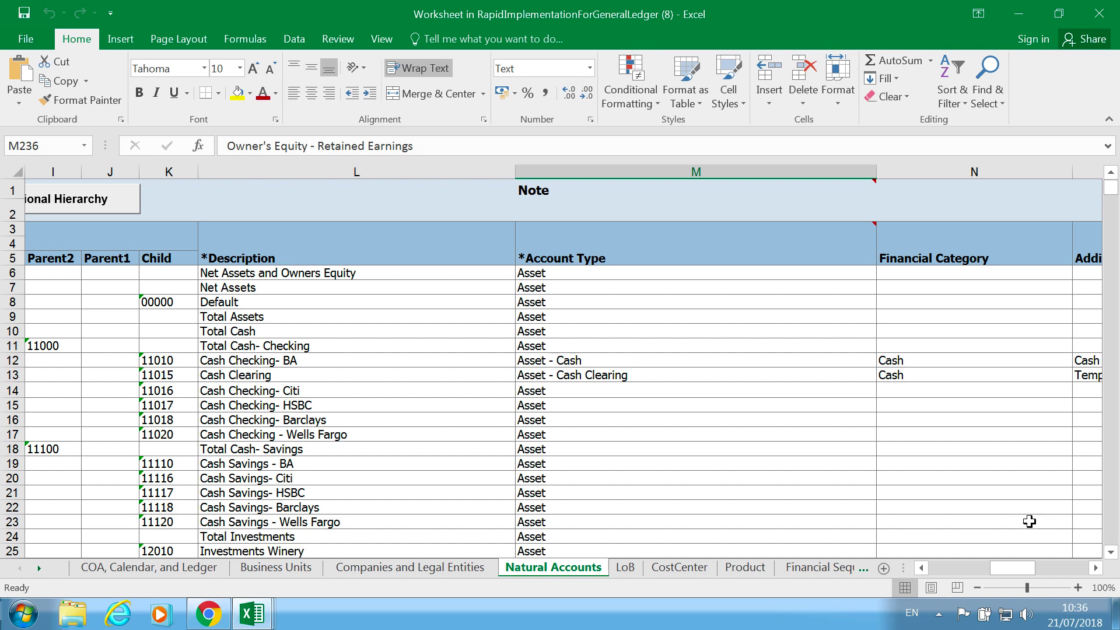
Check the account type and financial category of Cash Checking- BA and of the account two rows below it.
left_click(950, 358)
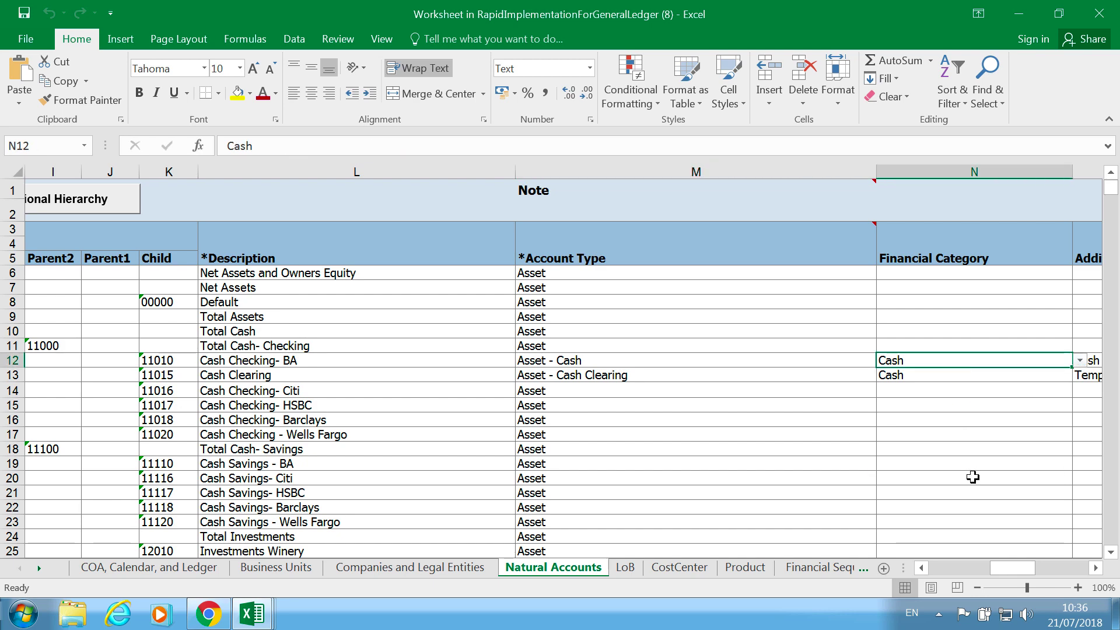
key("Tab")
key("shift+Tab")
key("shift+Tab")
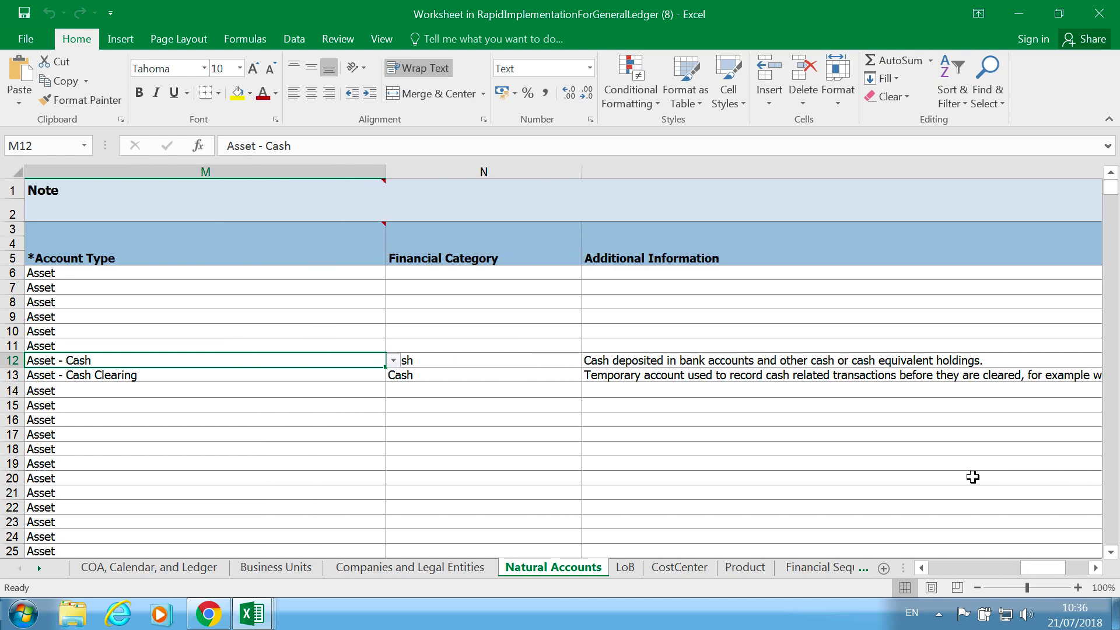
key("Down")
key("Down")
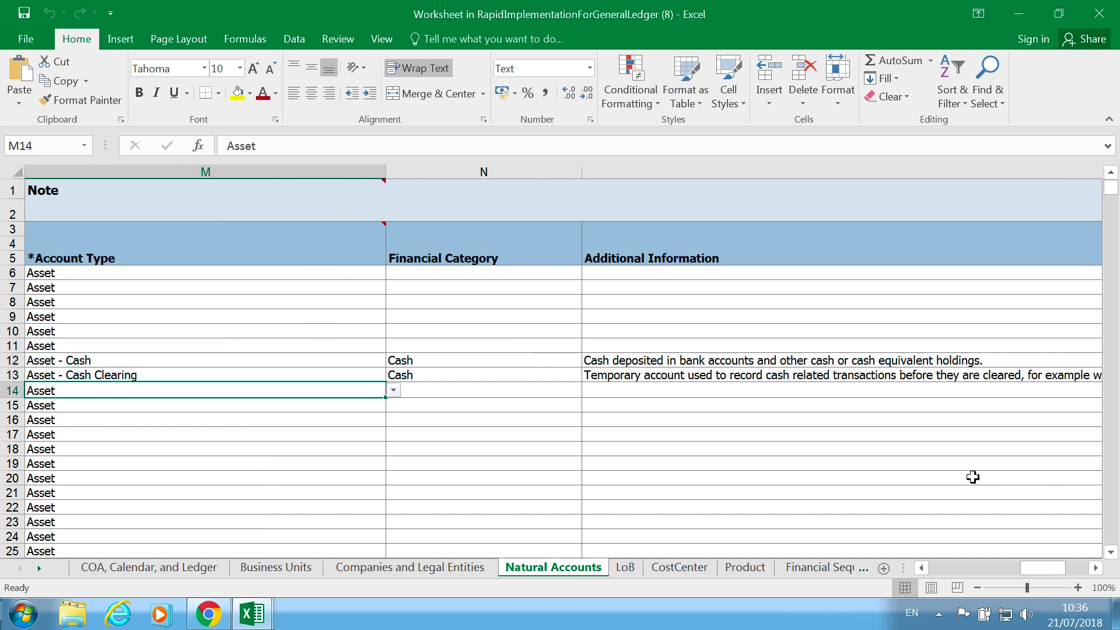
key("Tab")
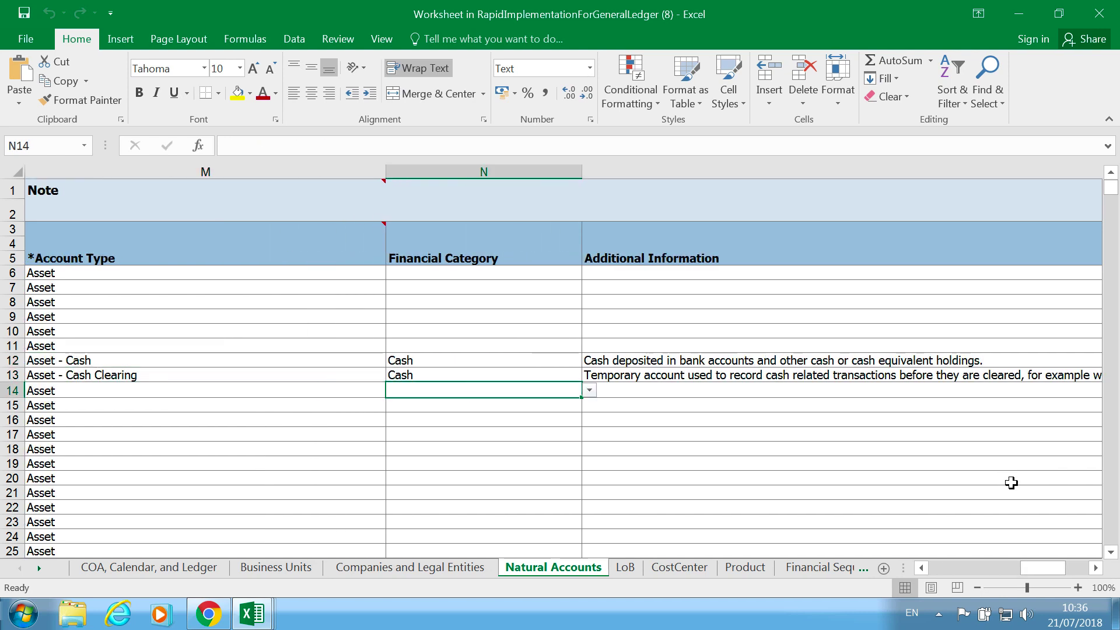
scroll(518, 429, "down", 1)
scroll(518, 428, "up", 1)
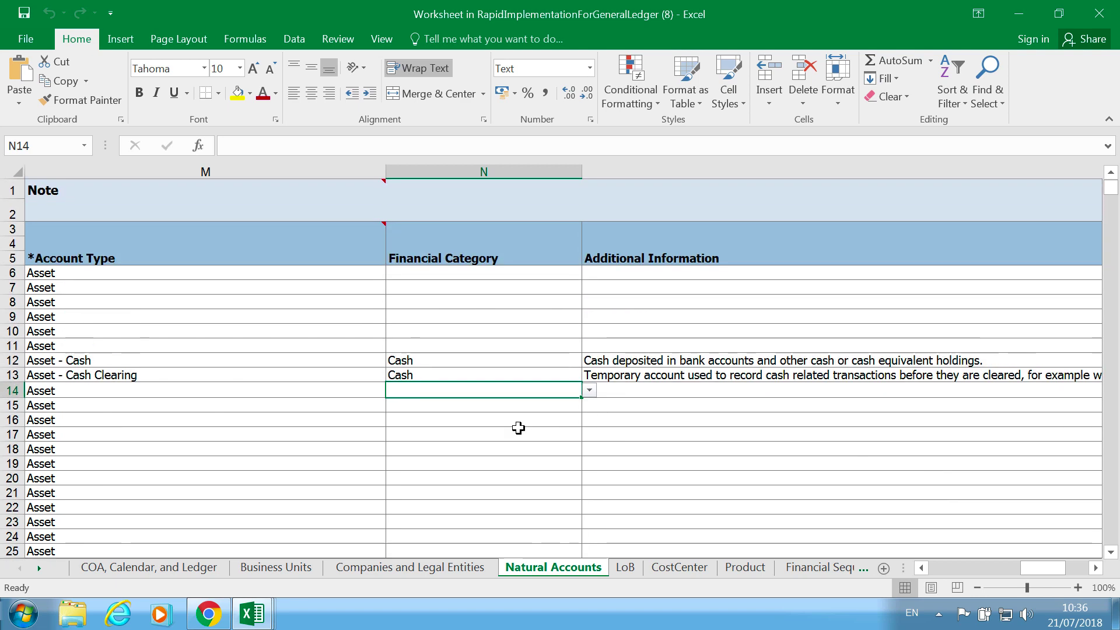
Review the account types, financial categories and additional information of the asset accounts beyond the cash rows, and return to the start of the list.
scroll(518, 428, "down", 2)
scroll(518, 428, "down", 7)
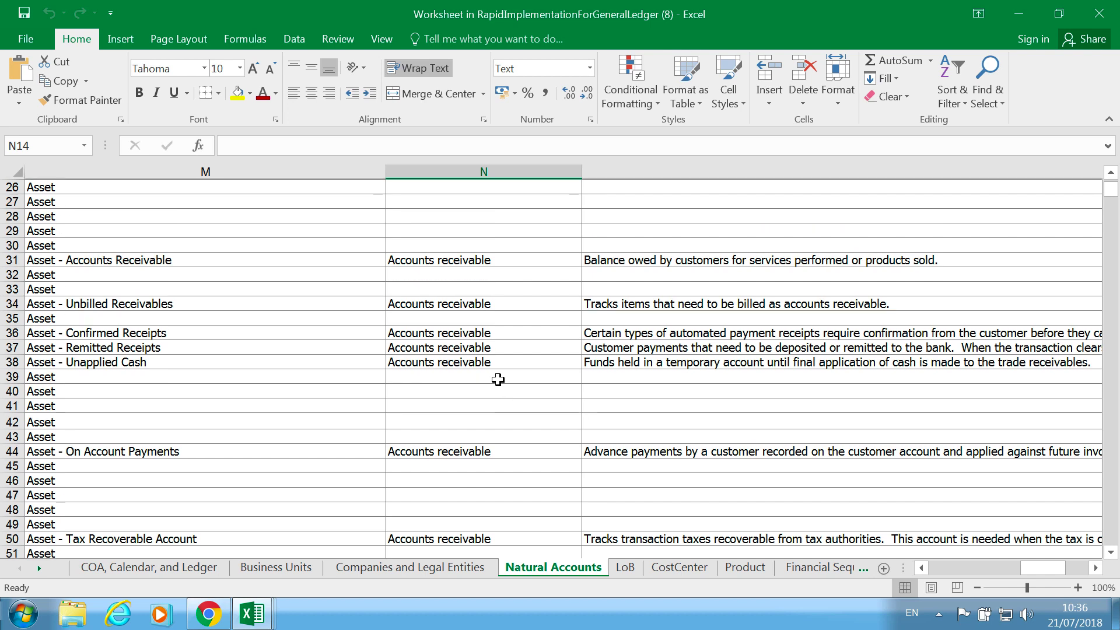
scroll(498, 380, "up", 9)
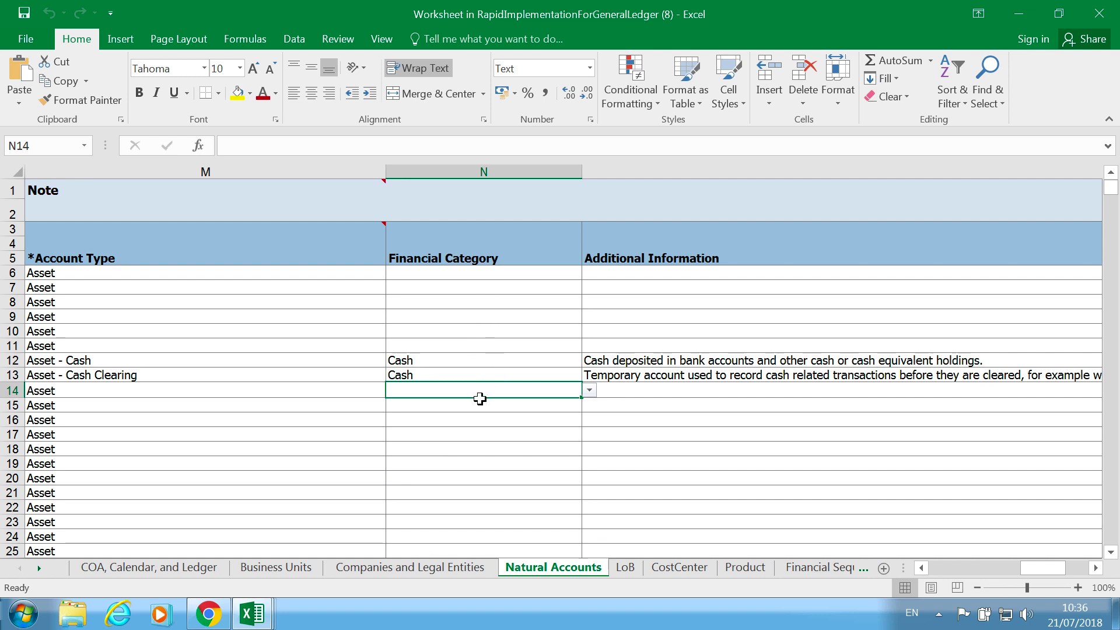
left_click(1110, 540)
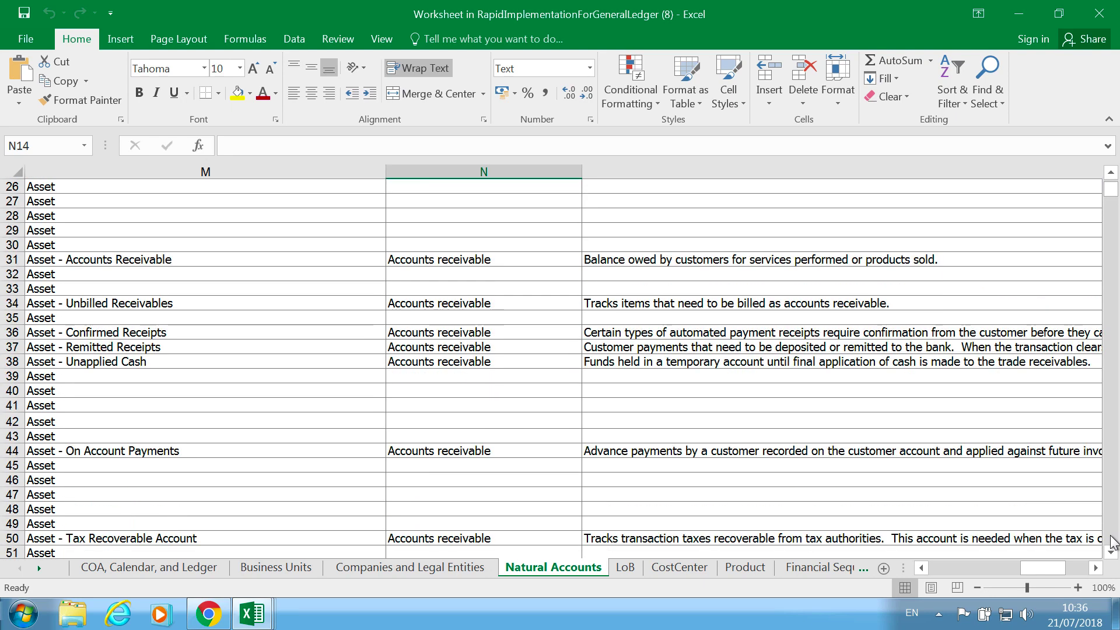
left_click(1111, 540)
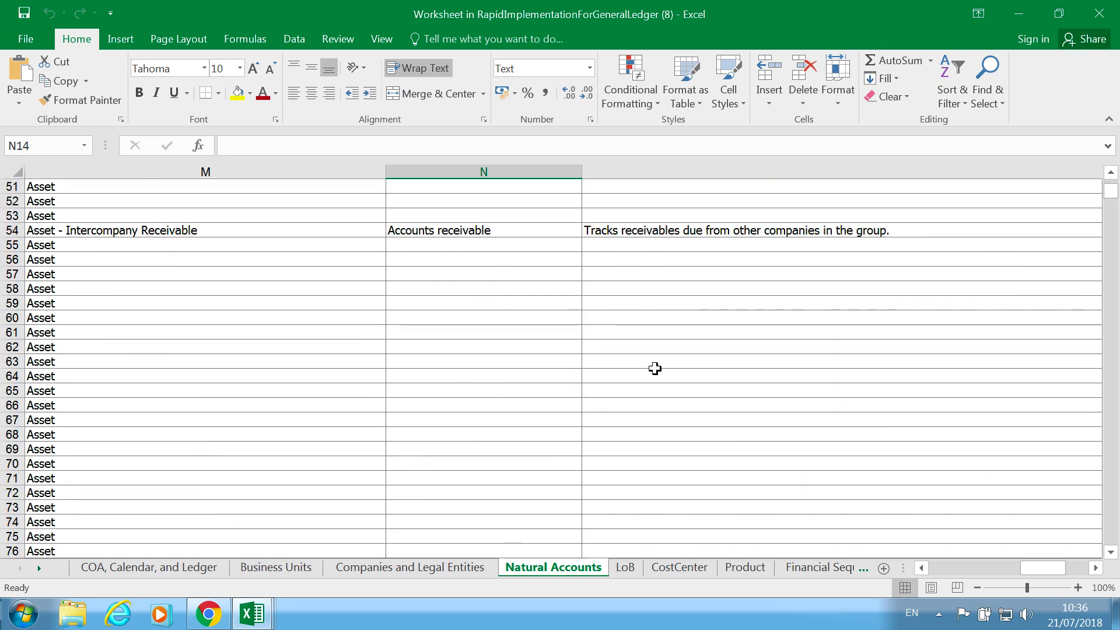
scroll(401, 331, "down", 4)
scroll(403, 331, "up", 20)
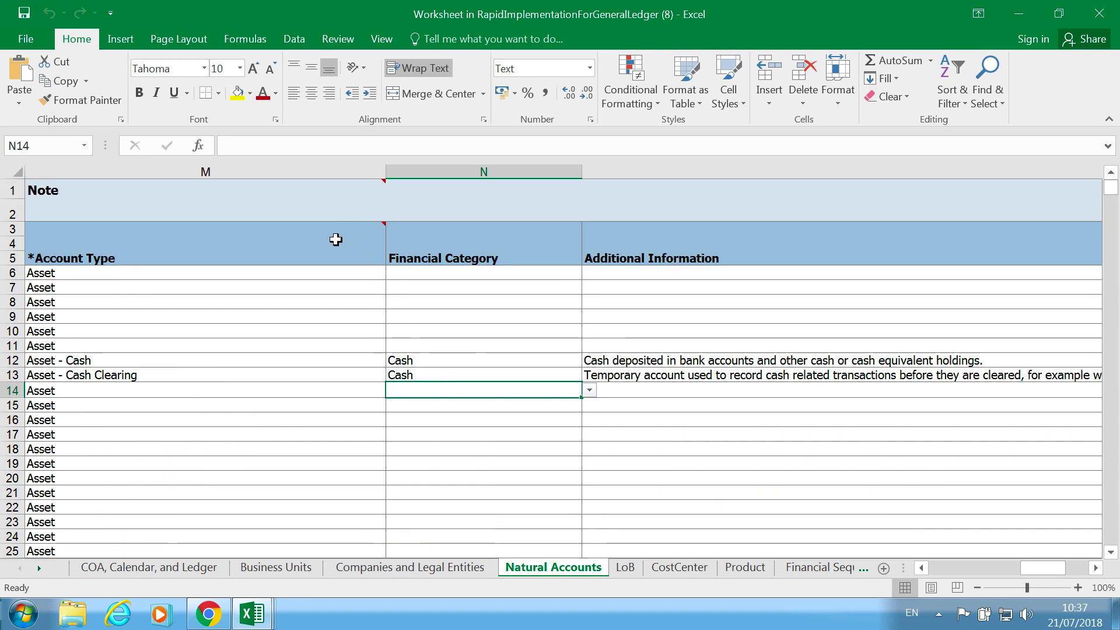
Add filters to the header row of the Natural Accounts list, covering Description through Additional Information.
left_click(336, 239)
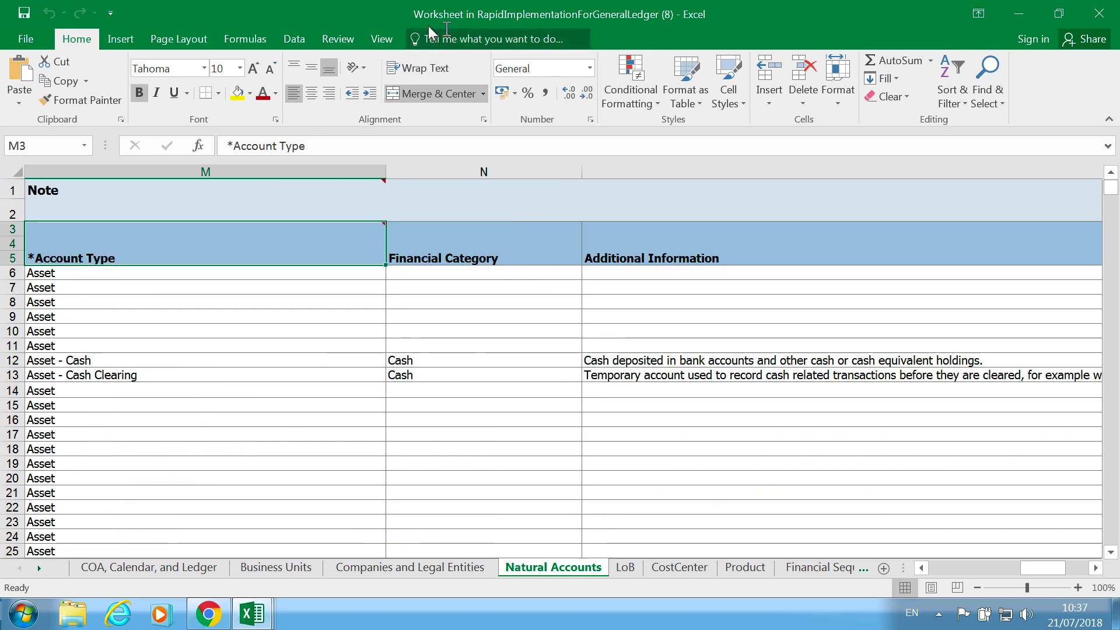
left_click(296, 39)
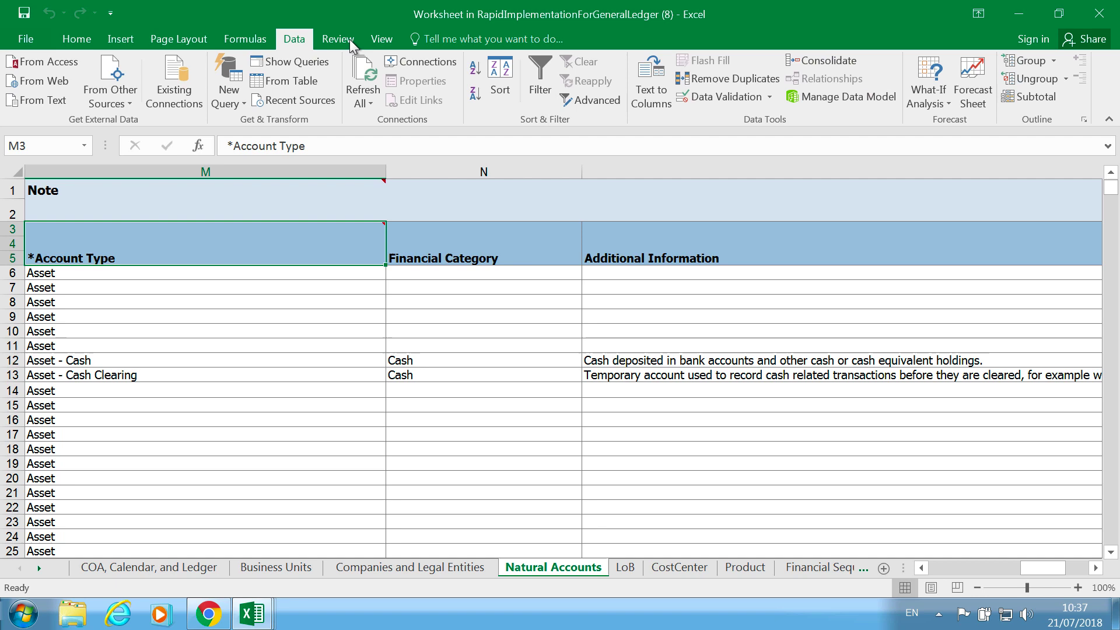
left_click(533, 78)
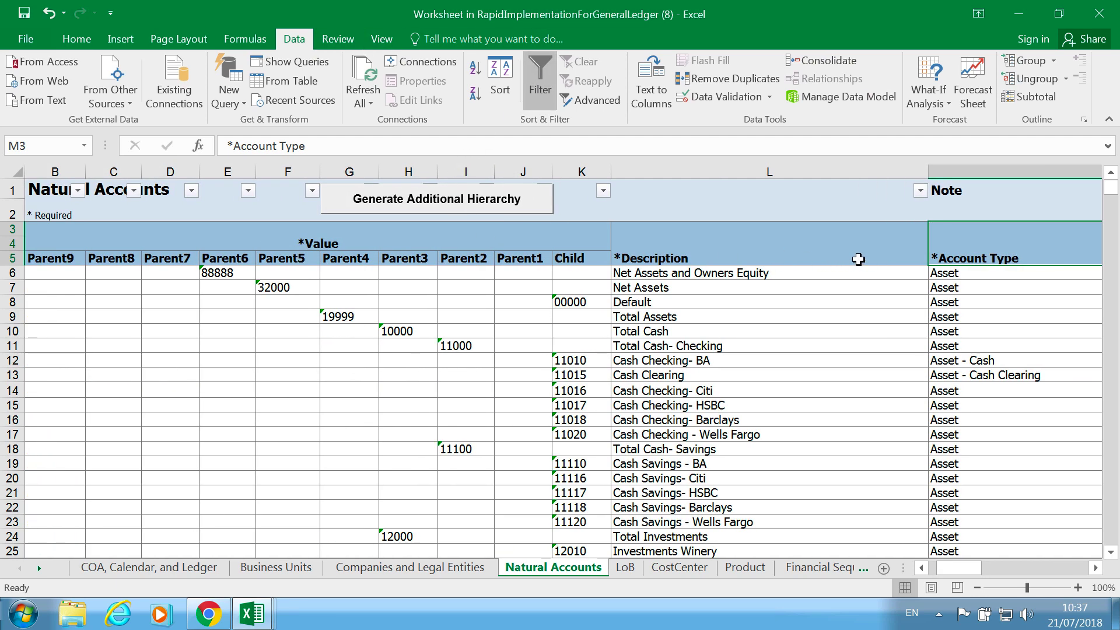
left_click(1095, 567)
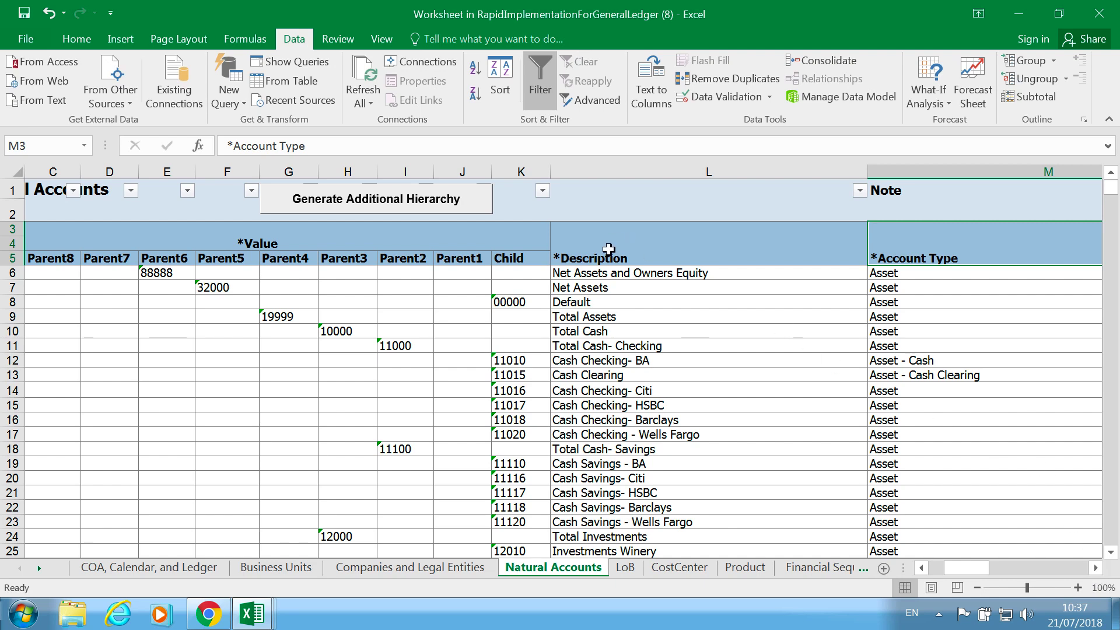
left_click_drag(609, 250, 831, 257)
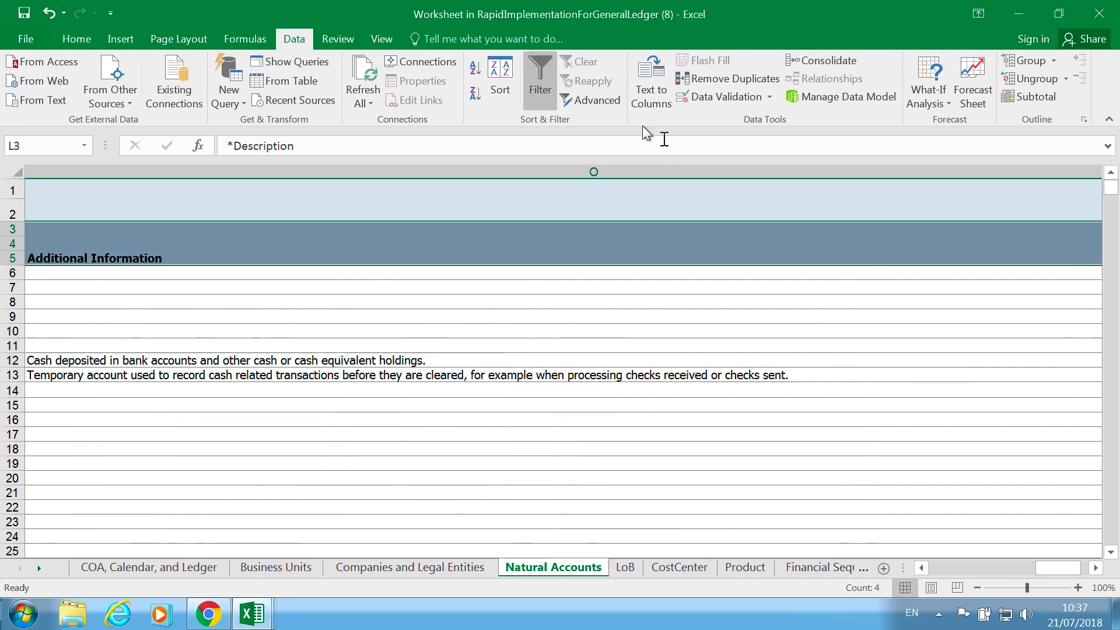
left_click(540, 87)
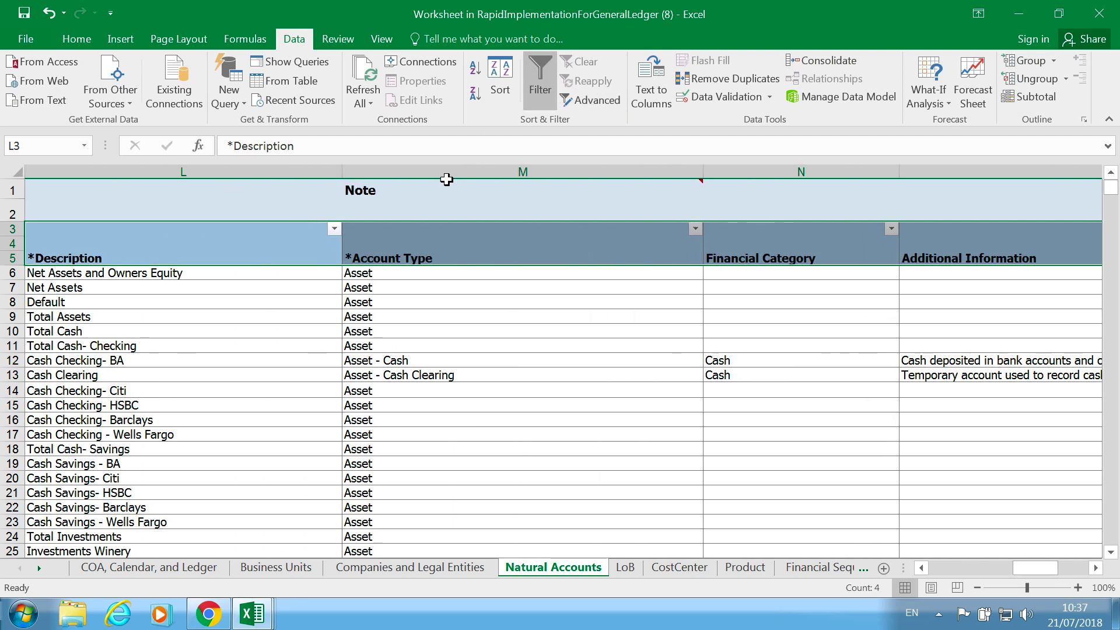
In the Account Type filter, exclude blanks and the types Revenue and Owner's Equity - Retained Earnings.
left_click(695, 230)
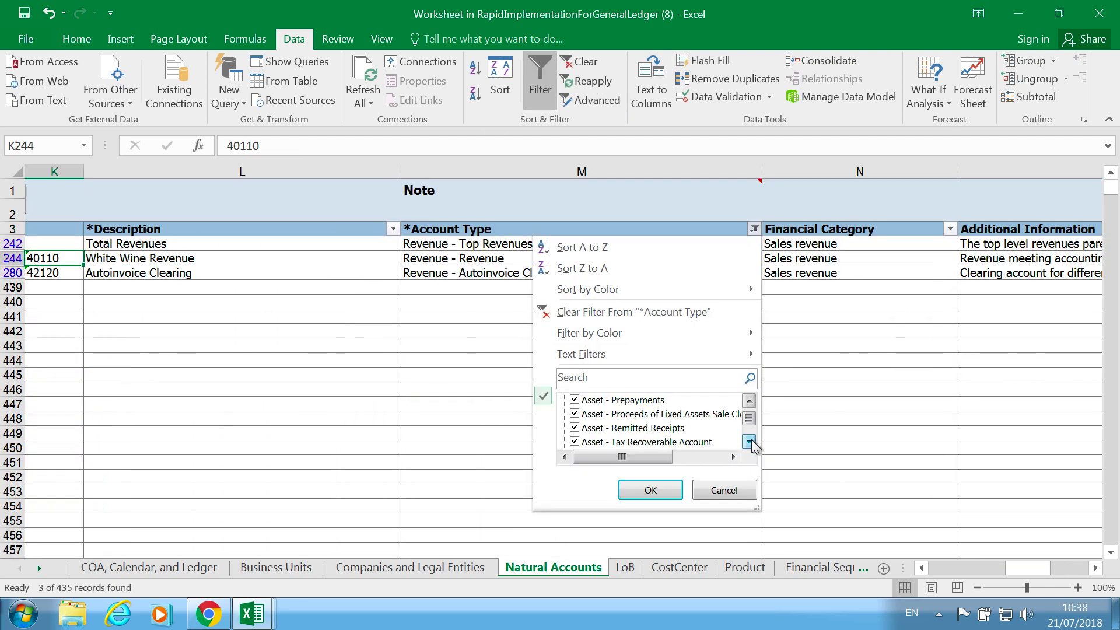
left_click_drag(750, 419, 752, 436)
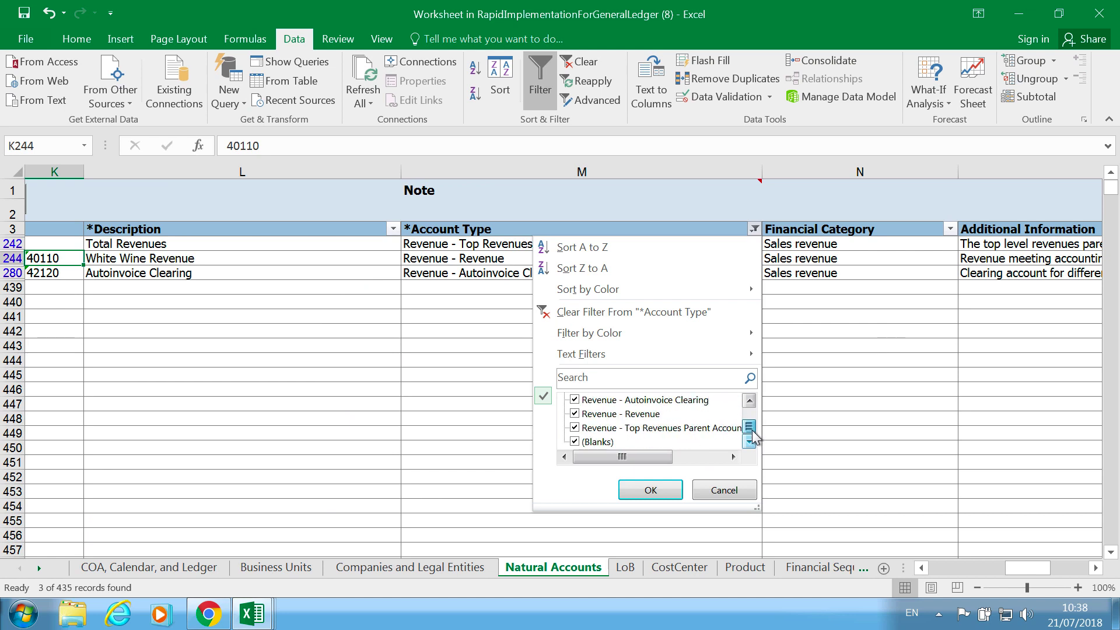
left_click(591, 443)
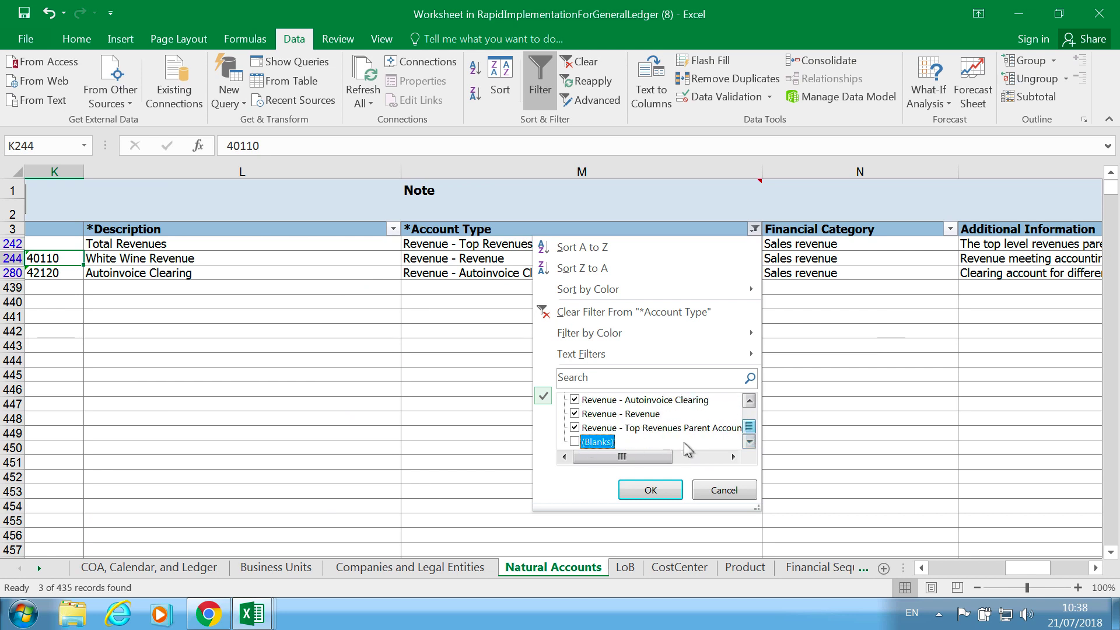
left_click(749, 400)
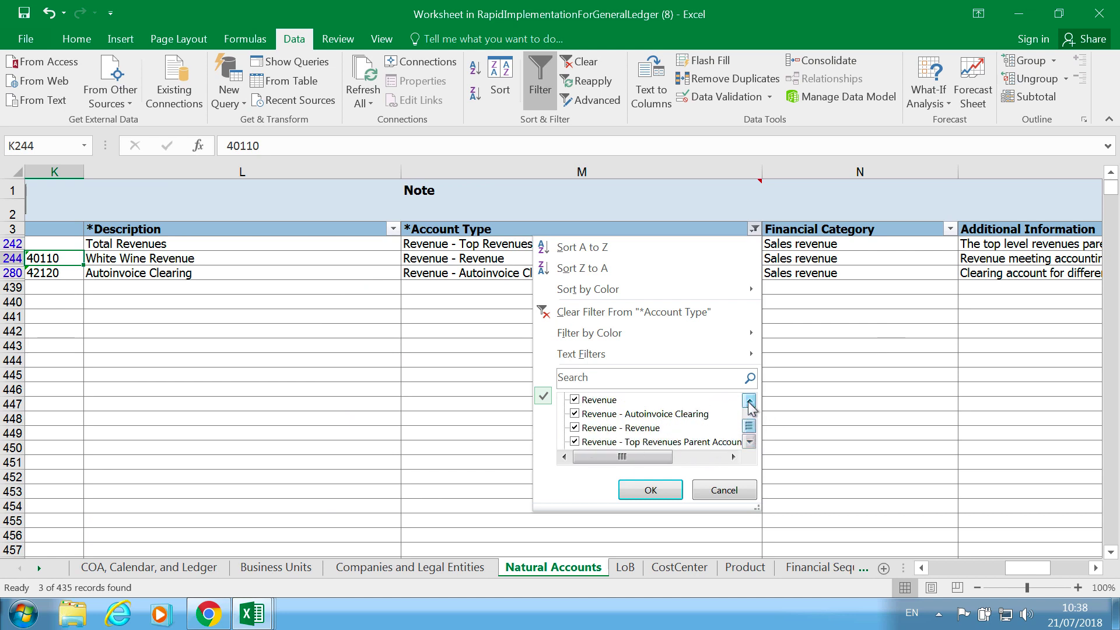
left_click(750, 401)
left_click(598, 413)
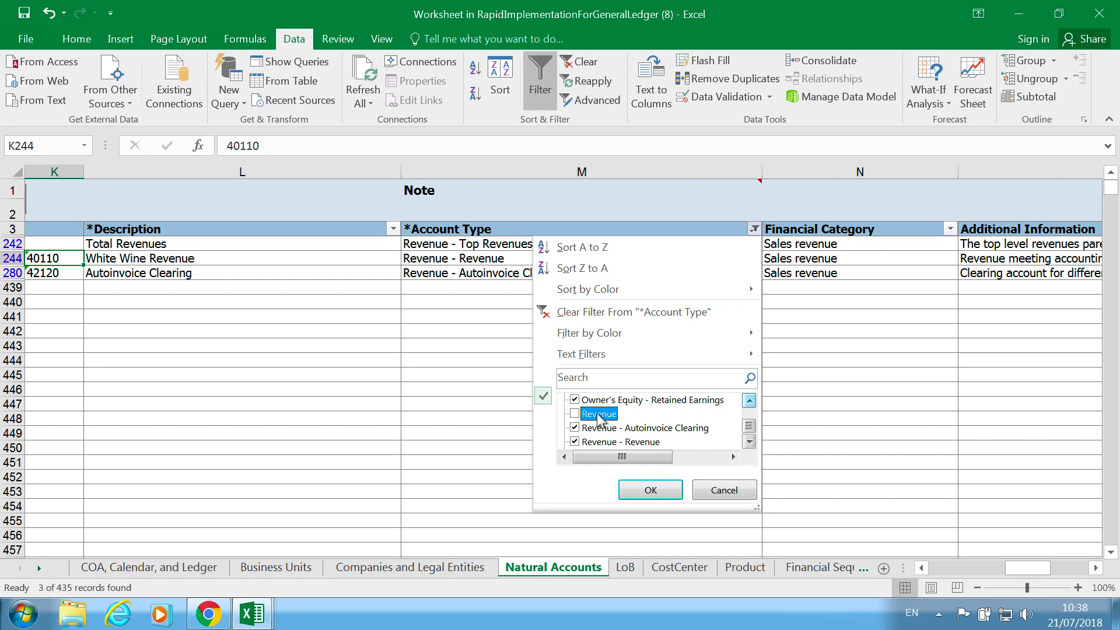
left_click(647, 401)
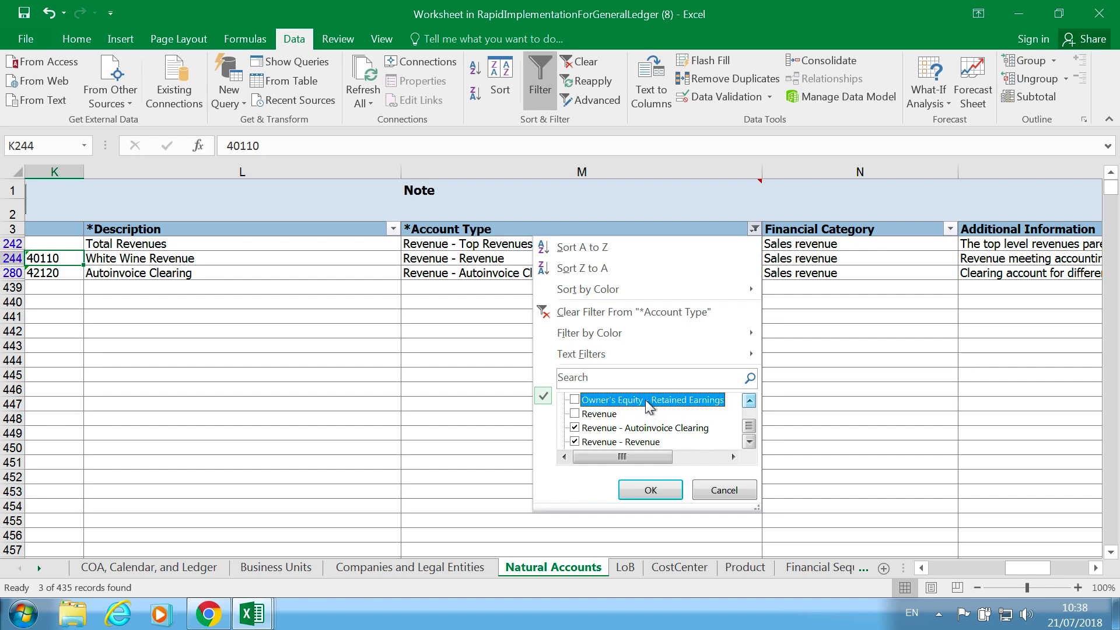
Also exclude the general Owner's Equity and Liability types from the Account Type filter and apply it.
left_click(750, 401)
left_click(749, 400)
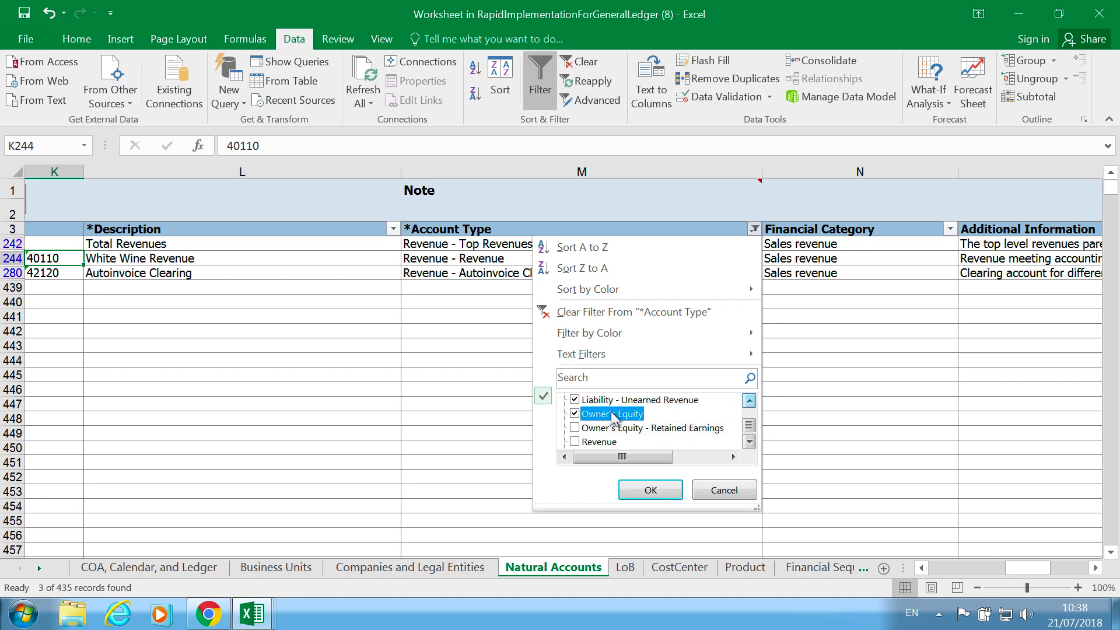
left_click(749, 400)
left_click(749, 400)
left_click(750, 401)
left_click(750, 401)
left_click(749, 400)
left_click(749, 401)
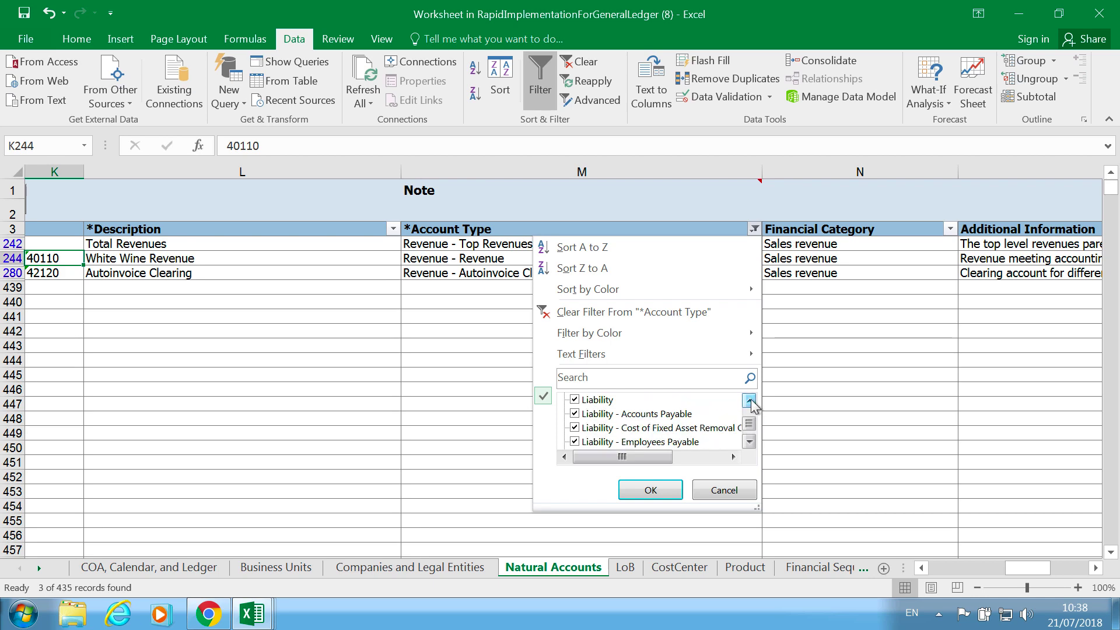
left_click(749, 400)
left_click(597, 414)
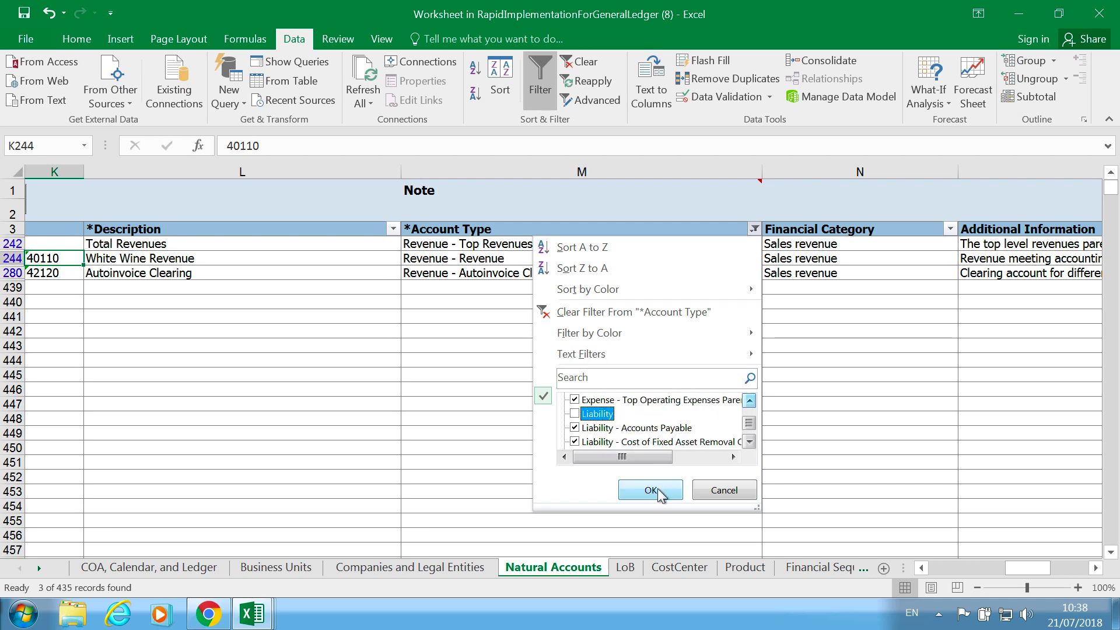
left_click(650, 490)
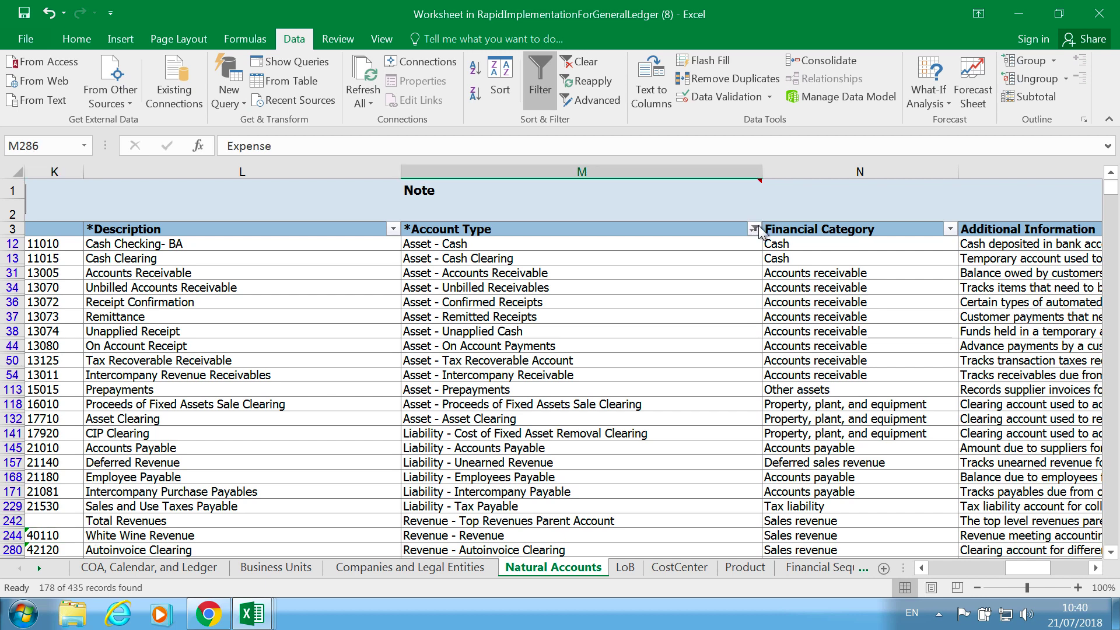
Exclude the general Expense type from the Account Type filter, keeping the specific expense types selected.
left_click(754, 228)
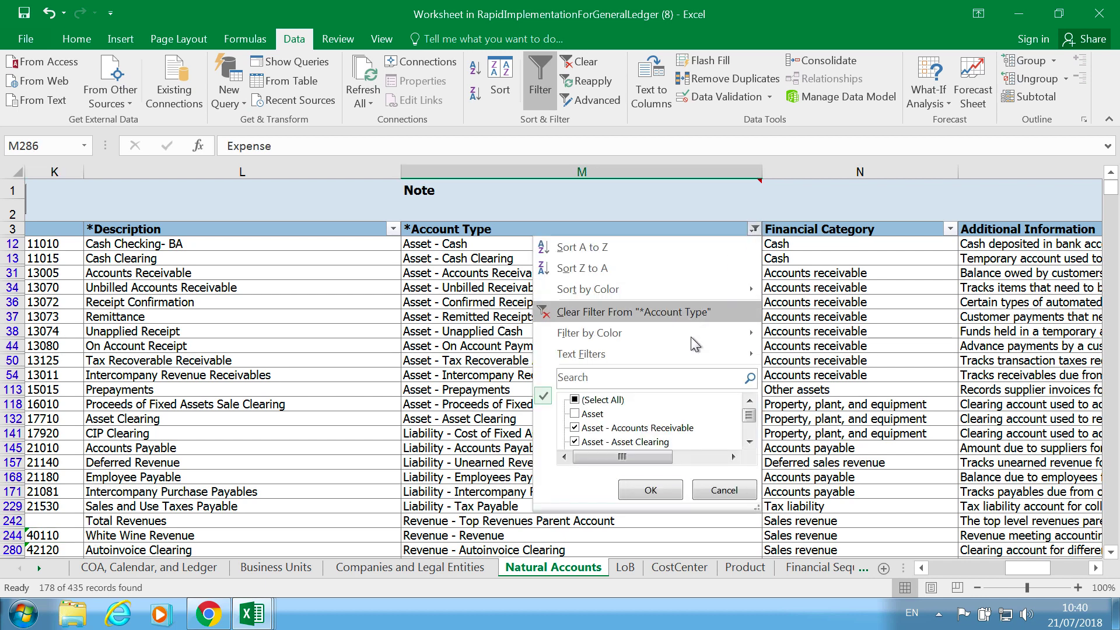
scroll(653, 420, "down", 4)
left_click(602, 428)
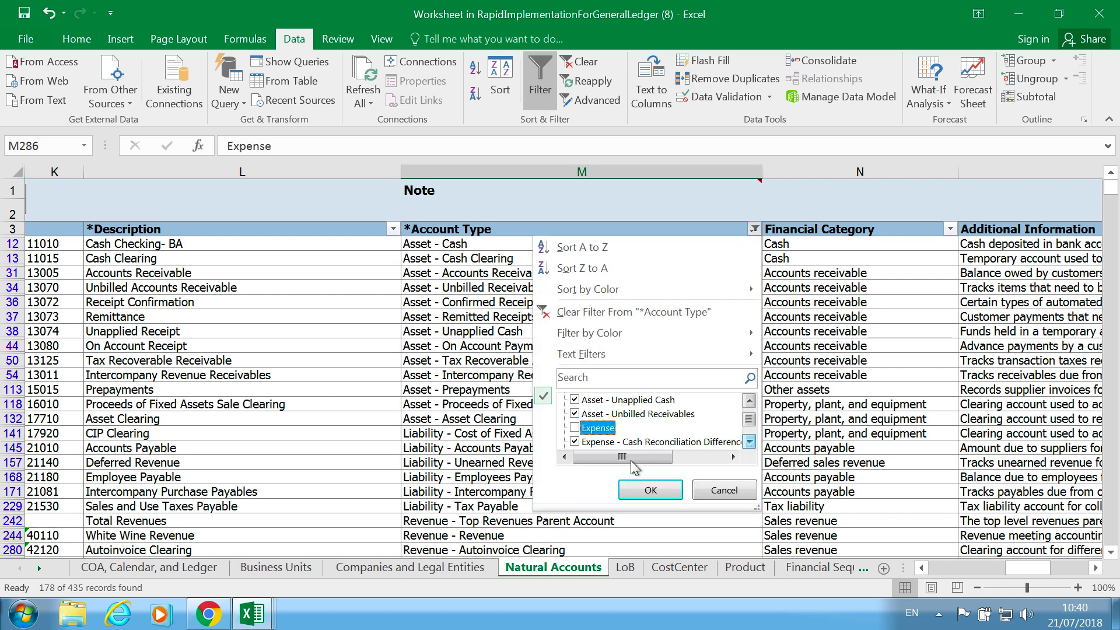
left_click(650, 490)
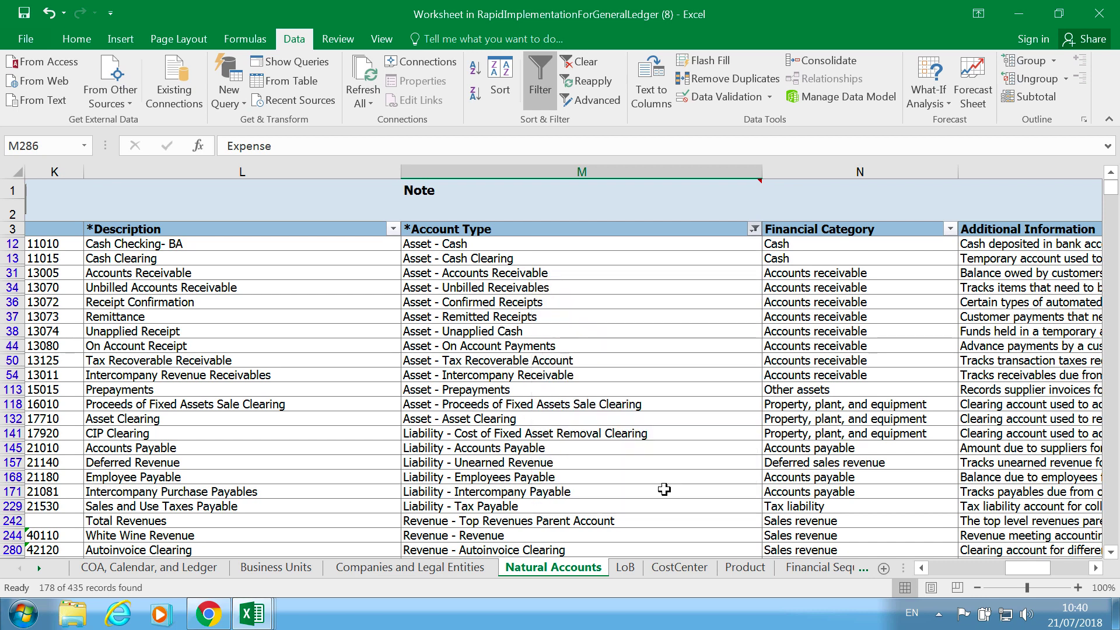
Review the filtered account types from CIP Clearing down through the liability, revenue and expense accounts.
left_click(601, 433)
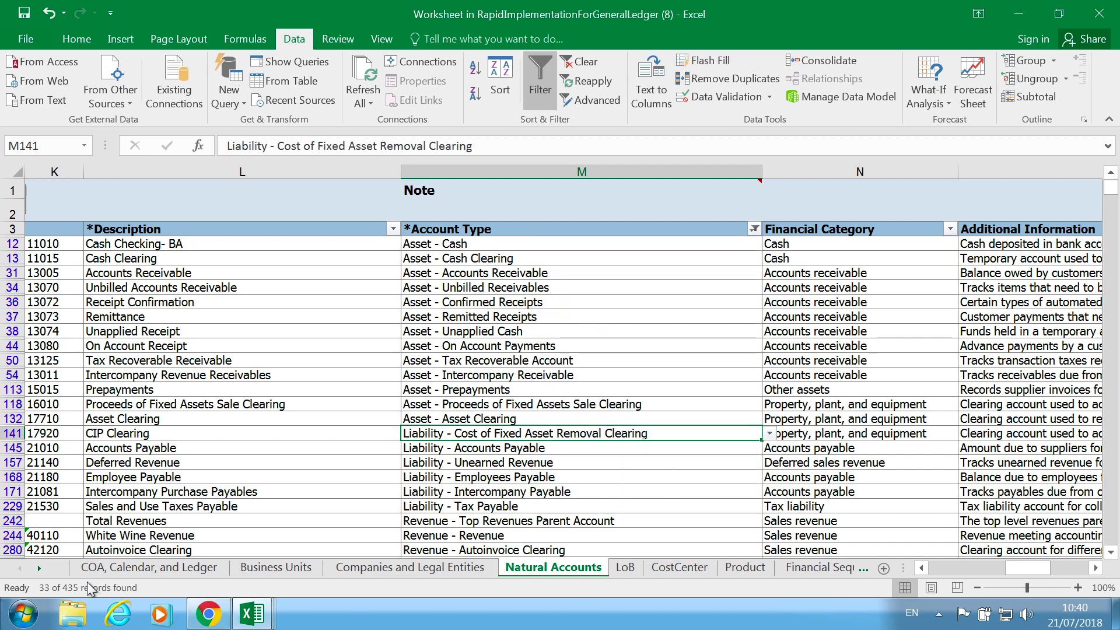
key("Down")
key("Down")
key("Down")
key("Down")
key("Down")
key("Down")
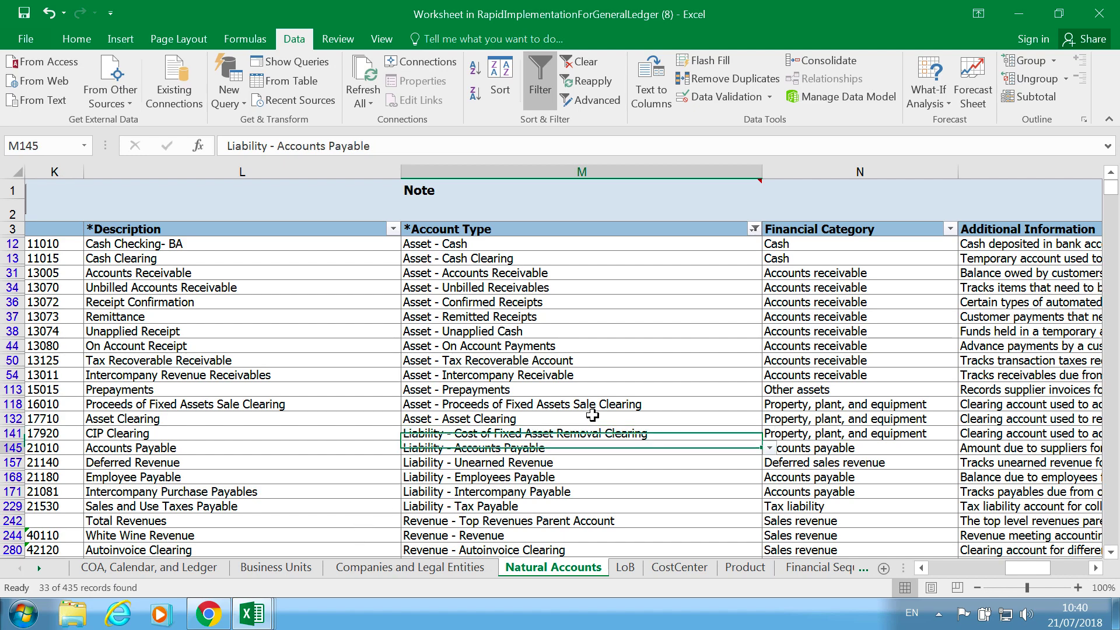
key("Down")
key("Down")
key("Down")
key("Down")
key("Down")
key("Down")
key("Down")
key("Down")
key("Down")
key("Down")
key("Down")
key("Down")
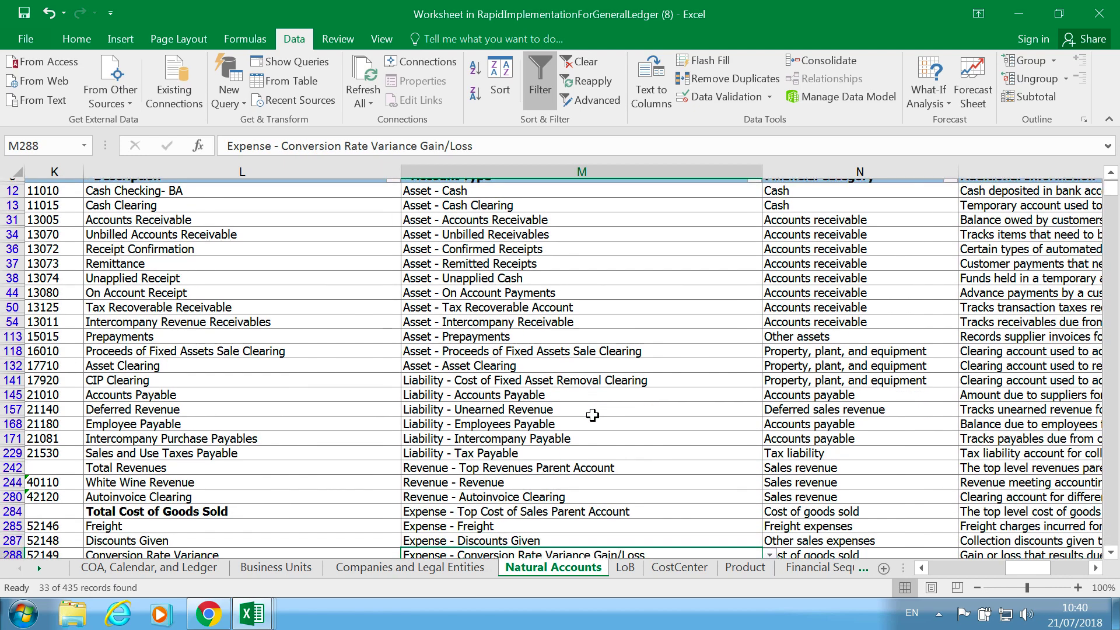
Go back up the filtered account types to White Wine Revenue, and check the account type of Discounts Given.
key("Up")
key("Up")
key("Up")
key("Up")
key("Up")
key("Up")
key("Up")
key("Up")
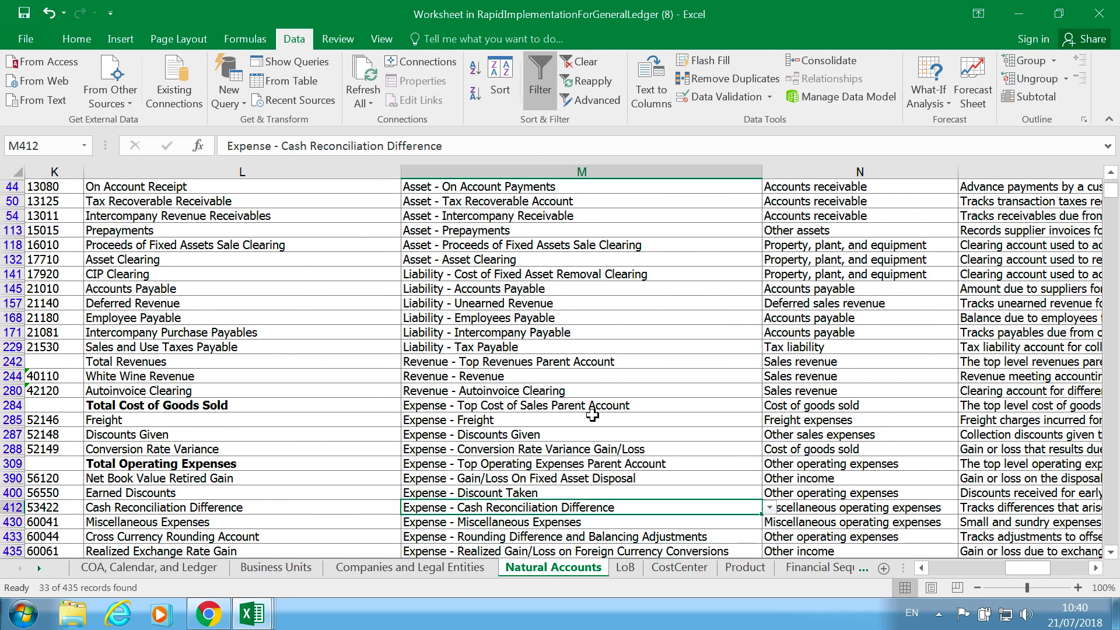
key("Up")
key("Up")
key("Up")
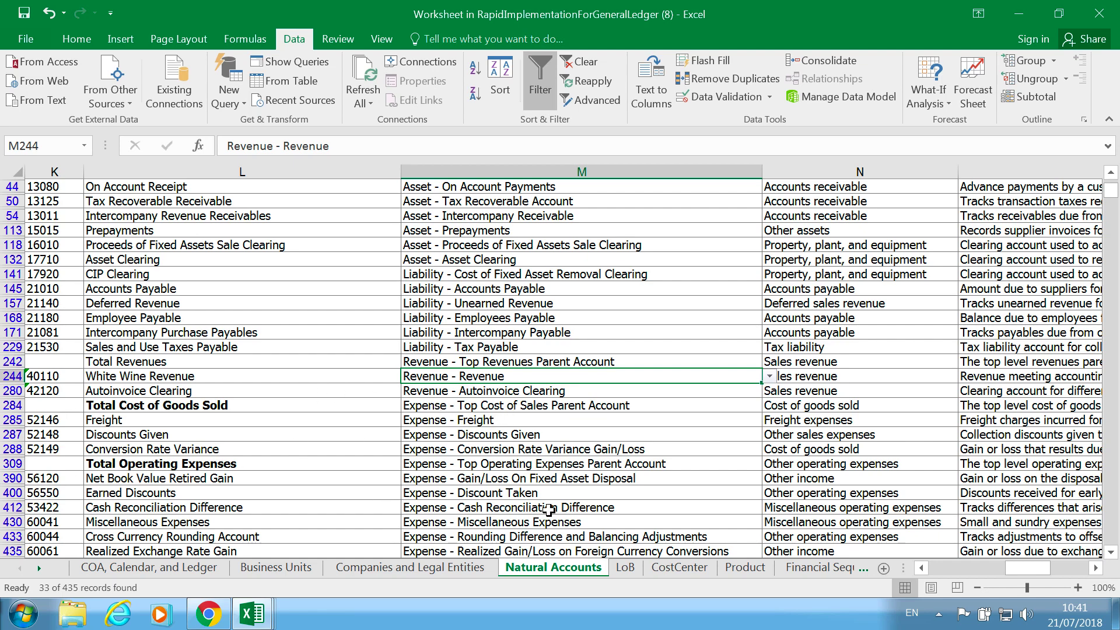
left_click(575, 436)
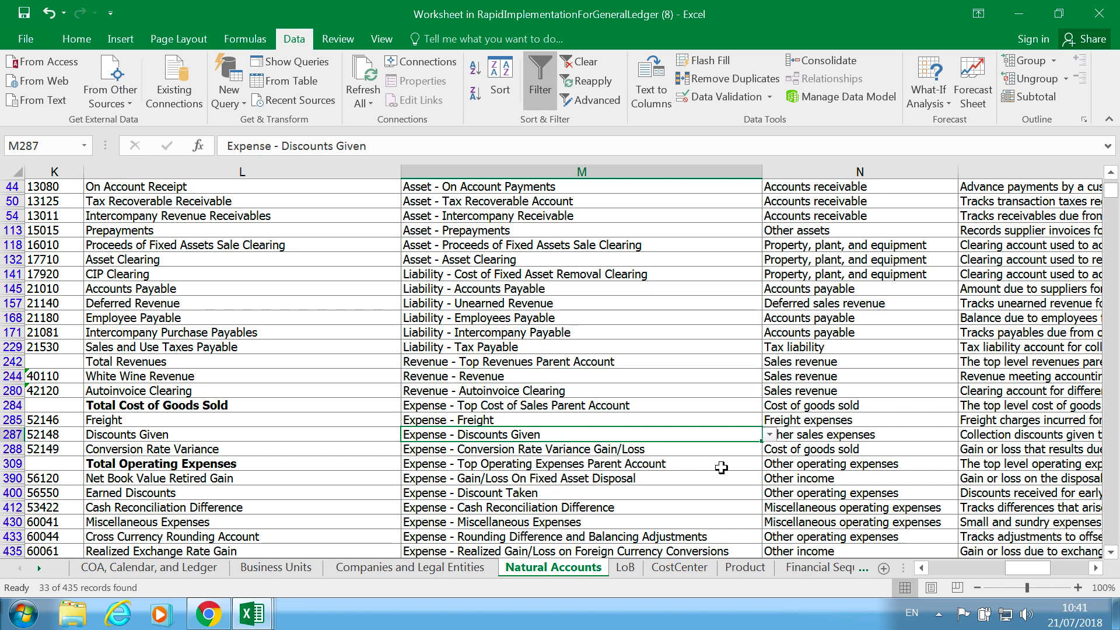
Review the remaining expense account types below Discounts Given, down to the end of the filtered natural accounts list.
key("Down")
key("Down")
key("Down")
key("Down")
key("Down")
key("Down")
key("Down")
key("Down")
key("Down")
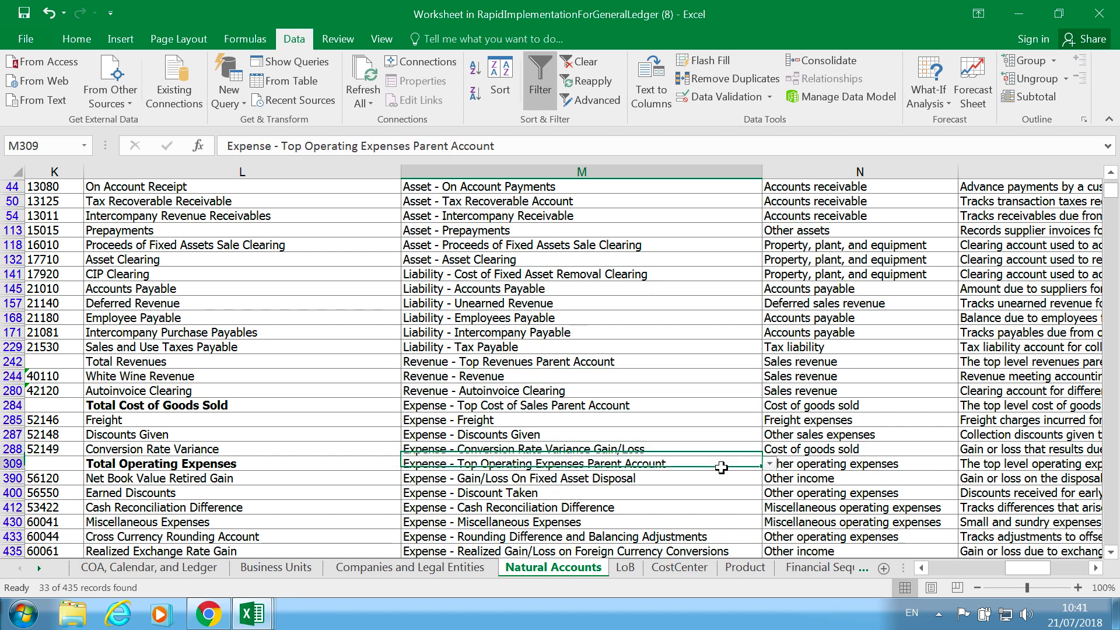
key("Up")
key("Up")
key("Up")
key("Up")
key("Up")
key("Up")
key("Up")
key("Up")
key("Up")
key("Up")
key("Up")
key("Up")
key("Up")
key("Up")
key("Up")
key("Up")
key("Up")
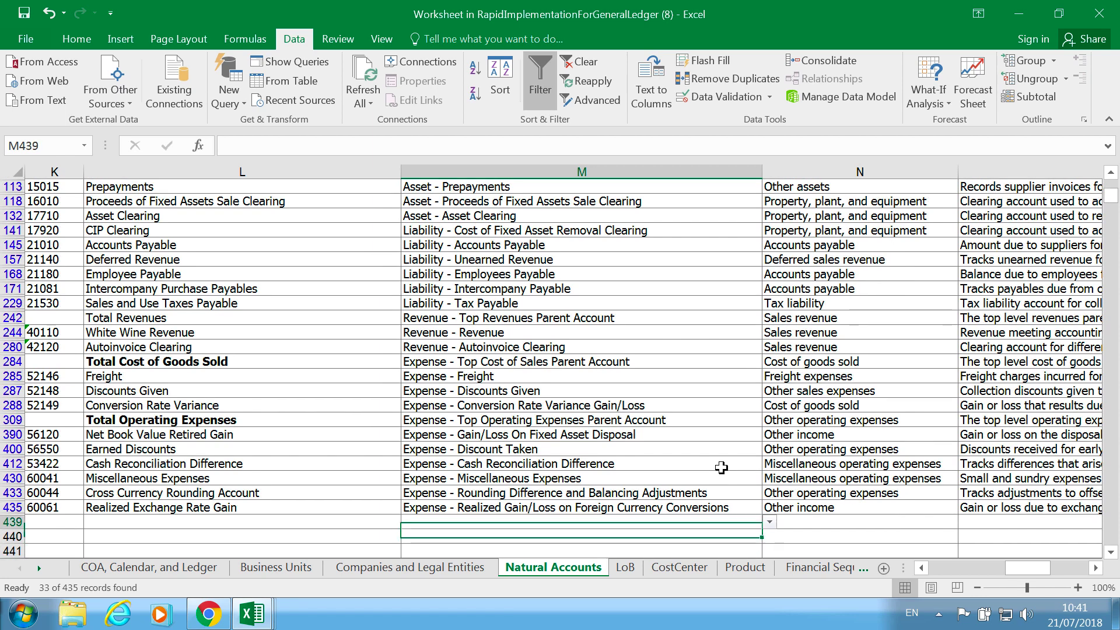
Go back up the filtered account types through the liability and asset accounts to Asset - Cash Clearing.
key("Up")
key("Up")
key("Up")
key("Up")
key("Up")
key("Up")
key("Up")
key("Up")
key("Up")
key("Up")
key("Up")
key("Up")
key("Up")
key("Up")
key("Up")
key("Up")
key("Up")
key("Up")
key("Up")
key("Up")
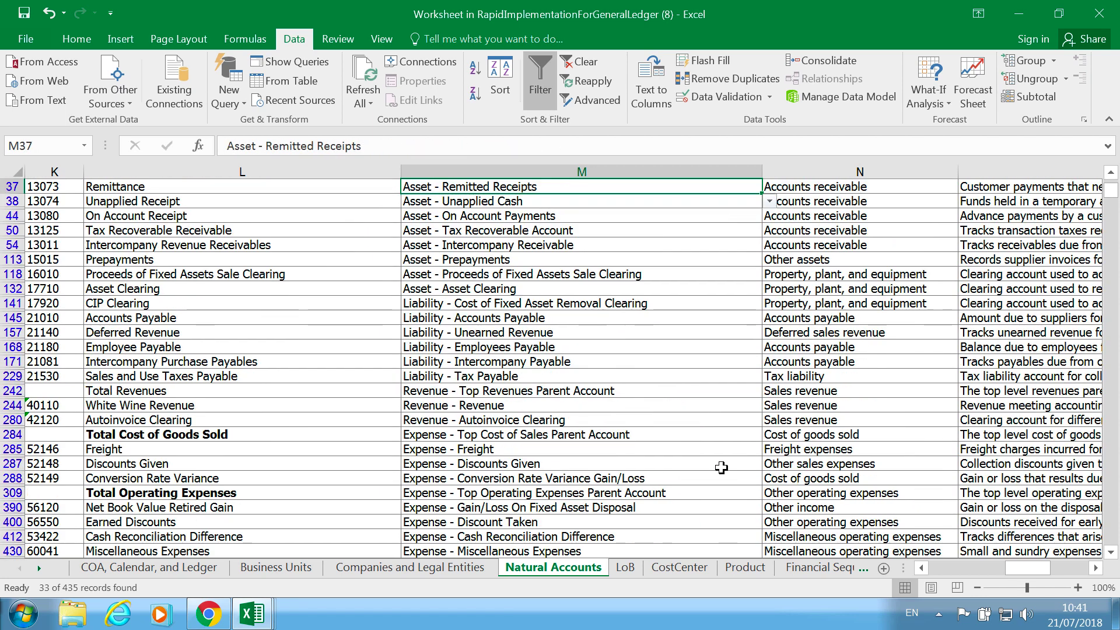
key("Down")
key("Down")
key("Down")
key("Down")
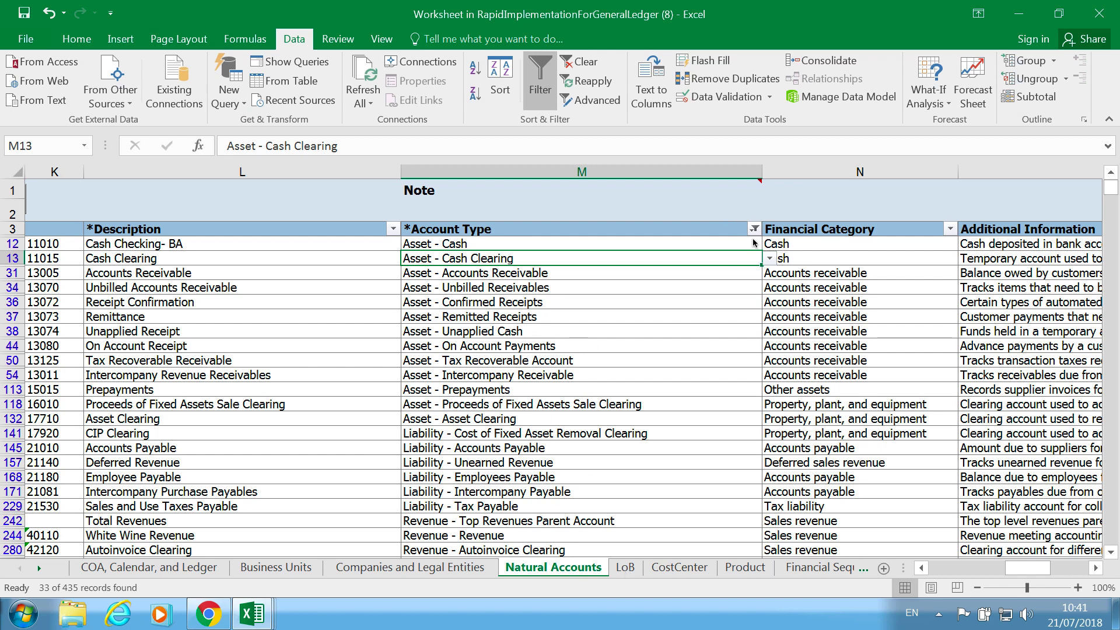
Compare the LoB sheet with the chart of accounts segment list and the Companies and Legal Entities sheet.
left_click(627, 567)
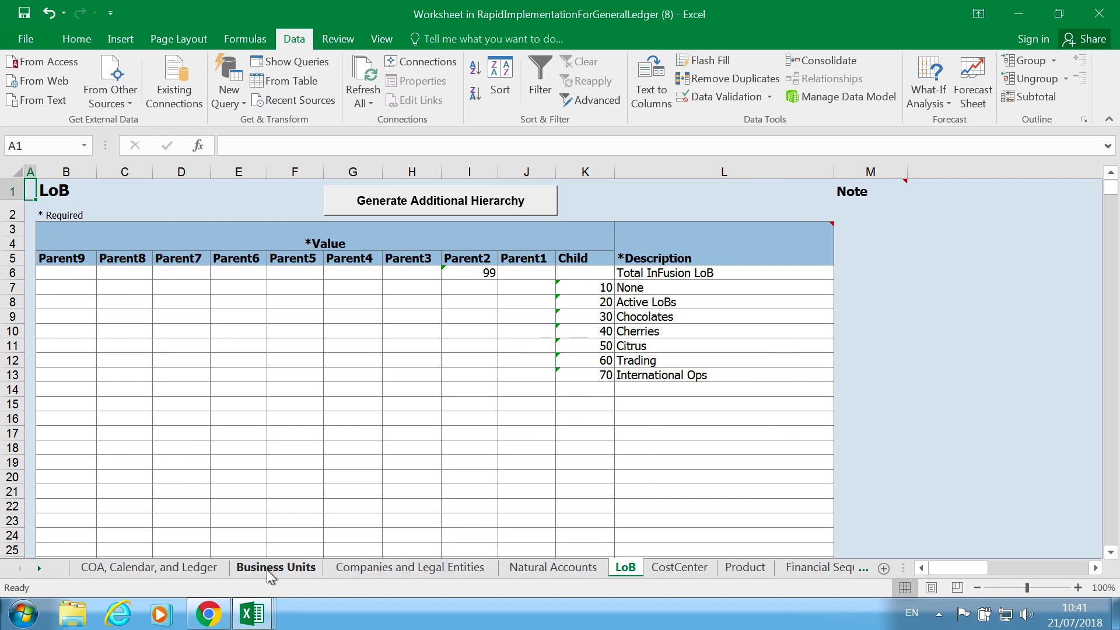
left_click(193, 569)
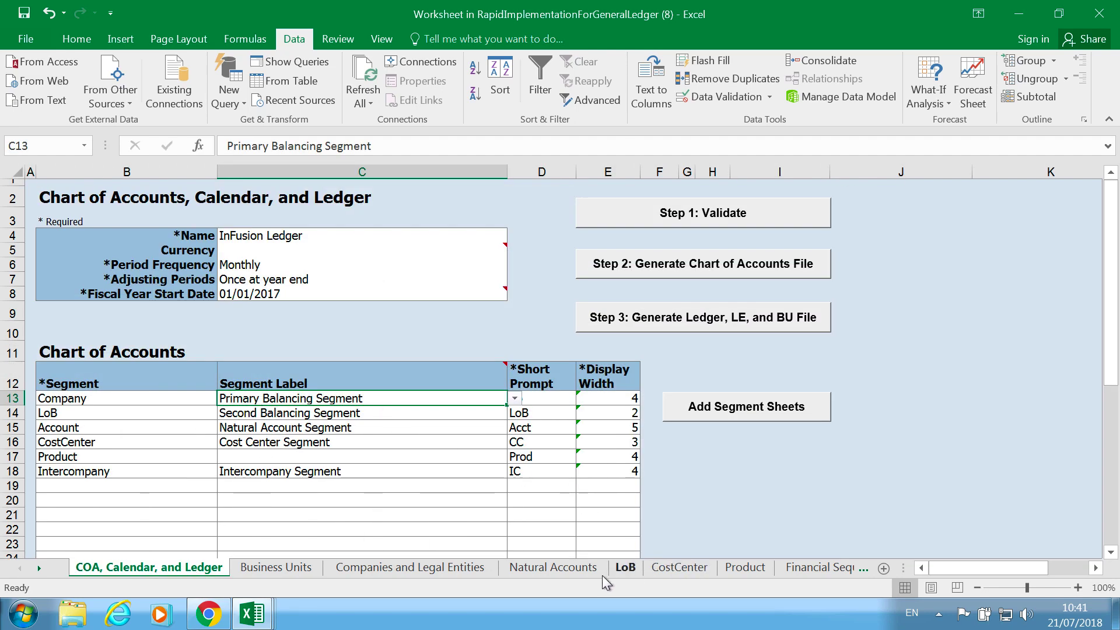
left_click(386, 568)
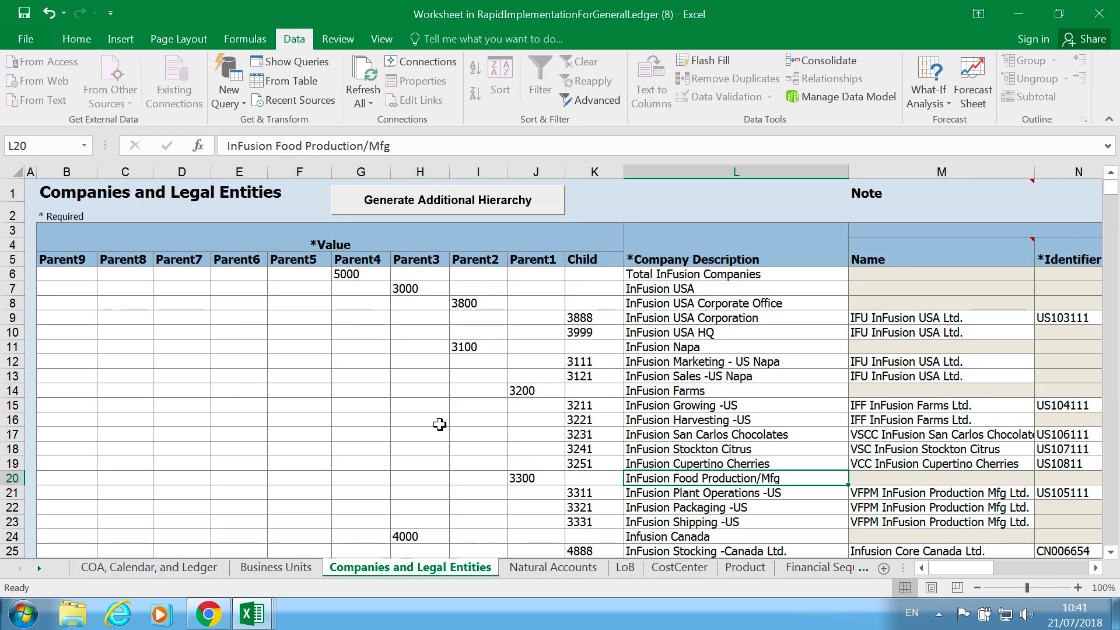
left_click(626, 569)
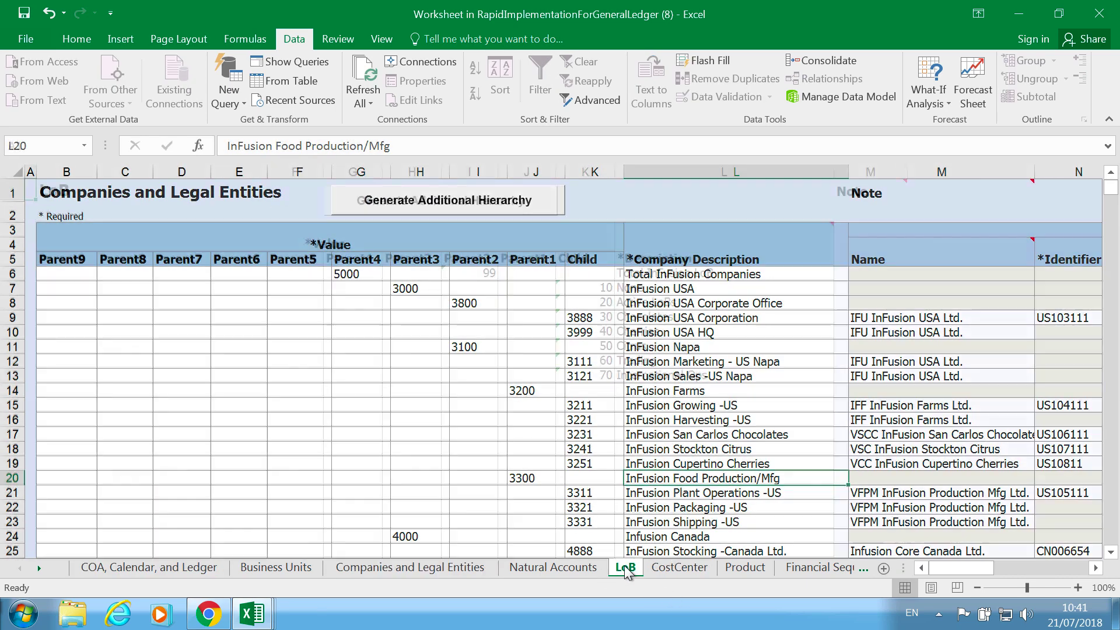
Look through the sample values on the CostCenter, Product, Financial Sequences and Business Units sheets.
left_click(690, 574)
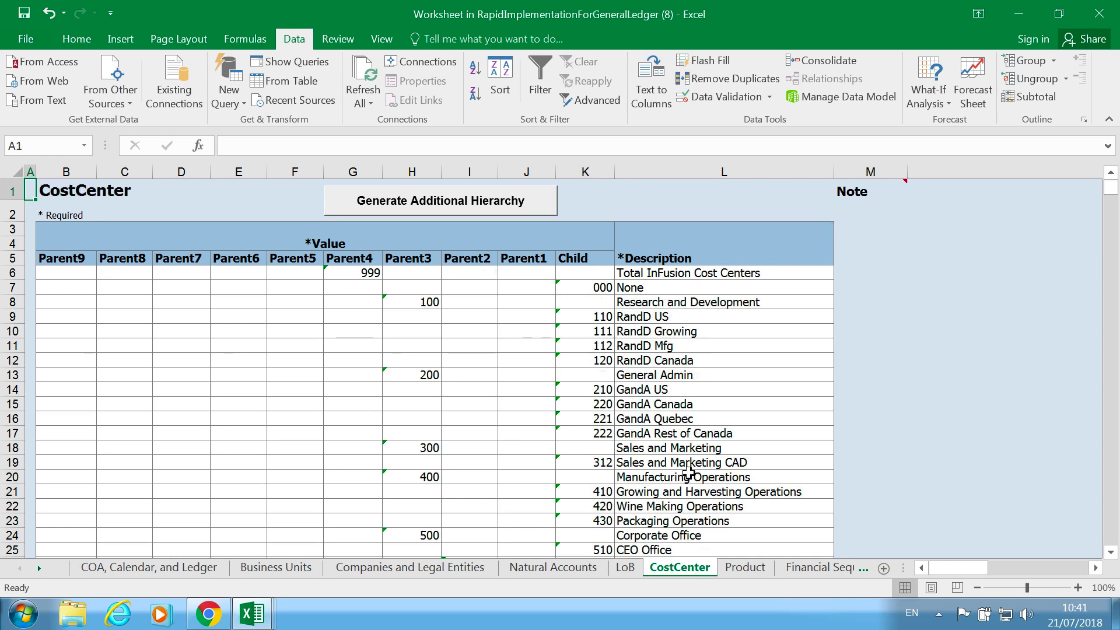
left_click(750, 573)
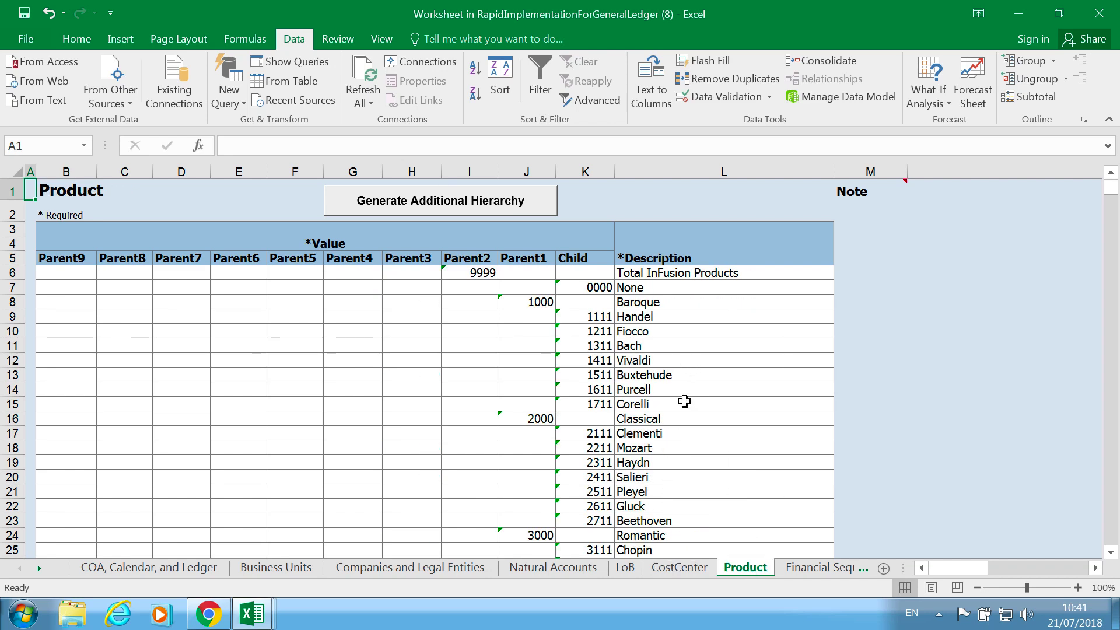
left_click(793, 565)
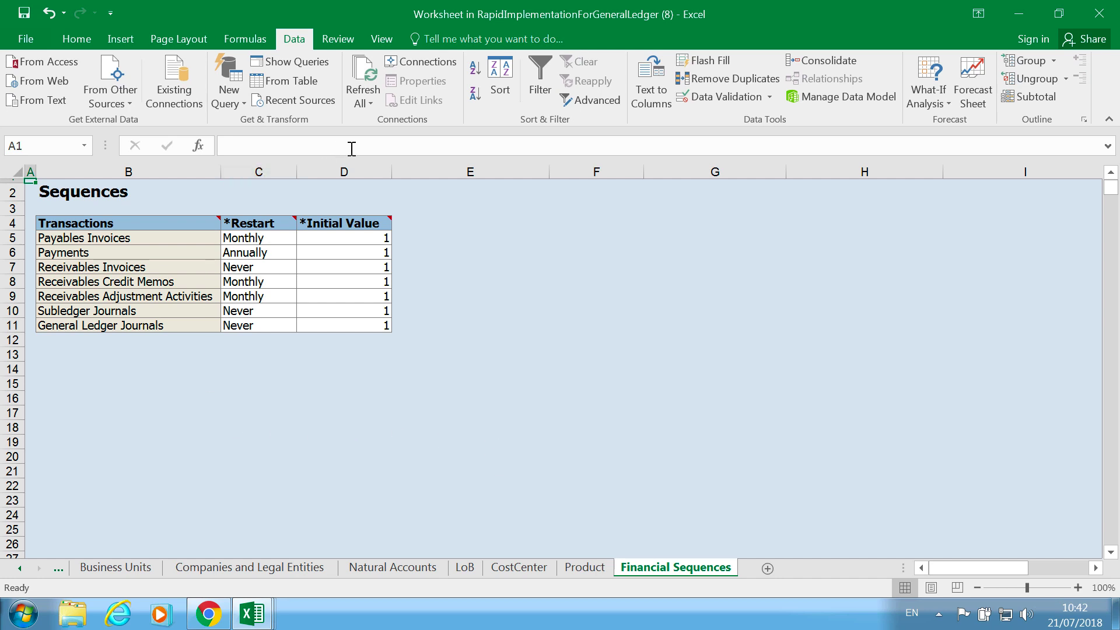
left_click(21, 568)
left_click(276, 567)
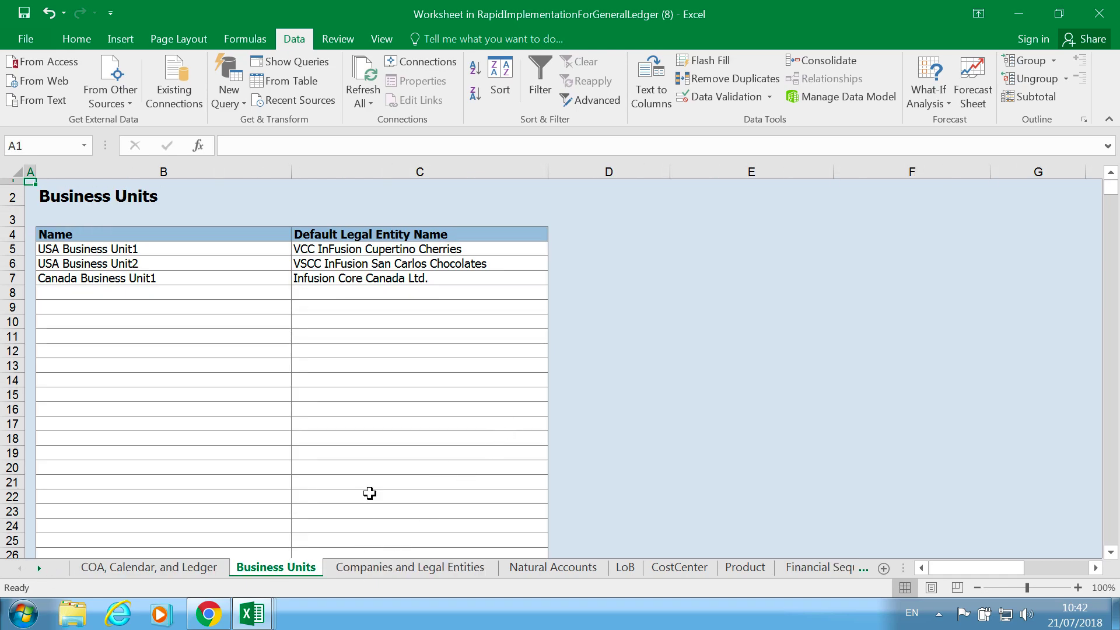
Examine the legal entity name, identifier, country and address columns on the sample Companies and Legal Entities sheet.
left_click(382, 568)
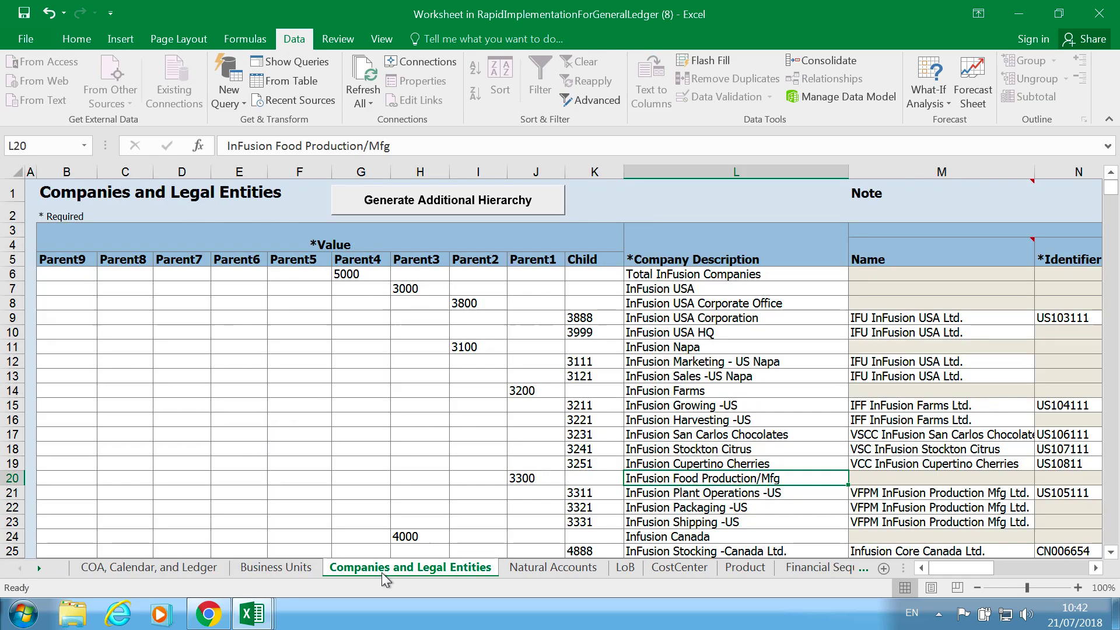
left_click(925, 331)
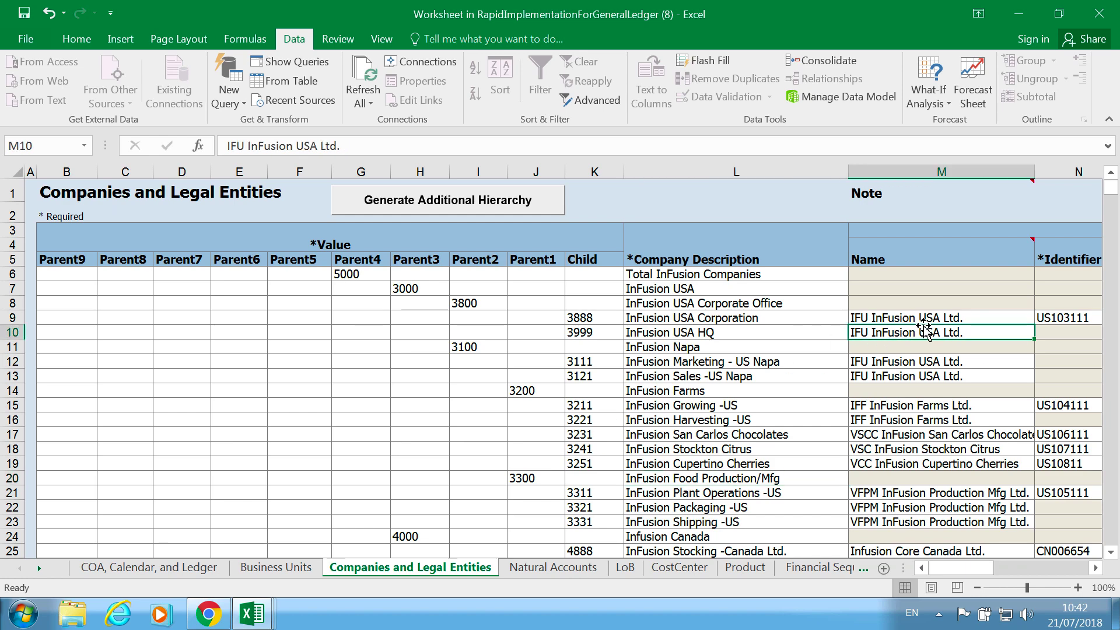
key("Right")
key("Right")
key("Right")
key("Right")
key("Right")
key("Right")
key("Right")
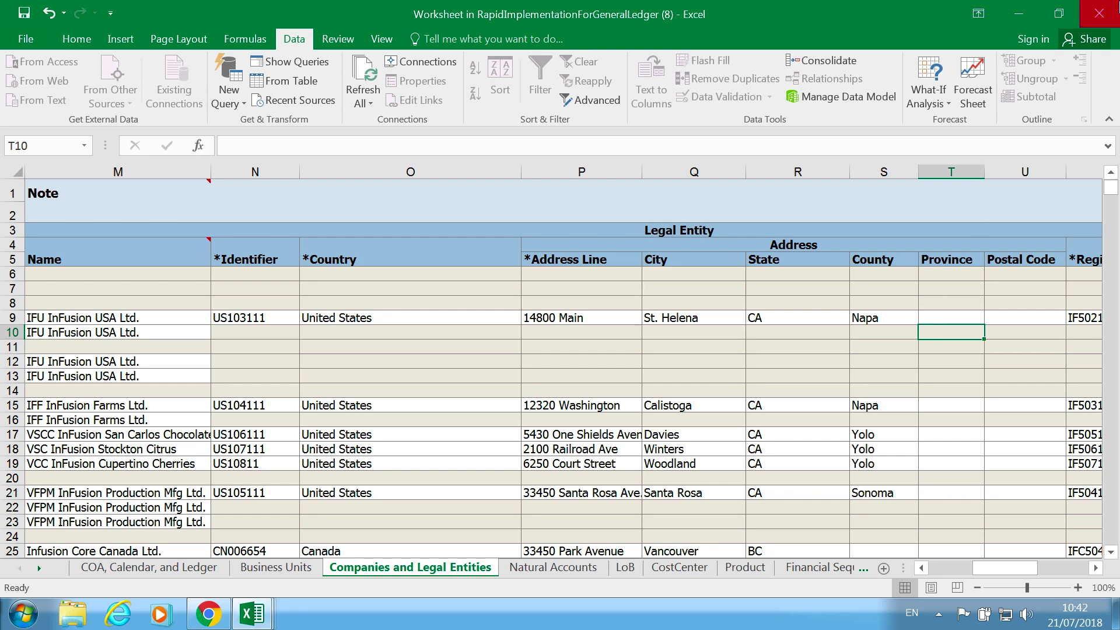
Close the sample data workbook and switch to the ACMERapidImplementationForGeneralLedger workbook.
left_click(1095, 22)
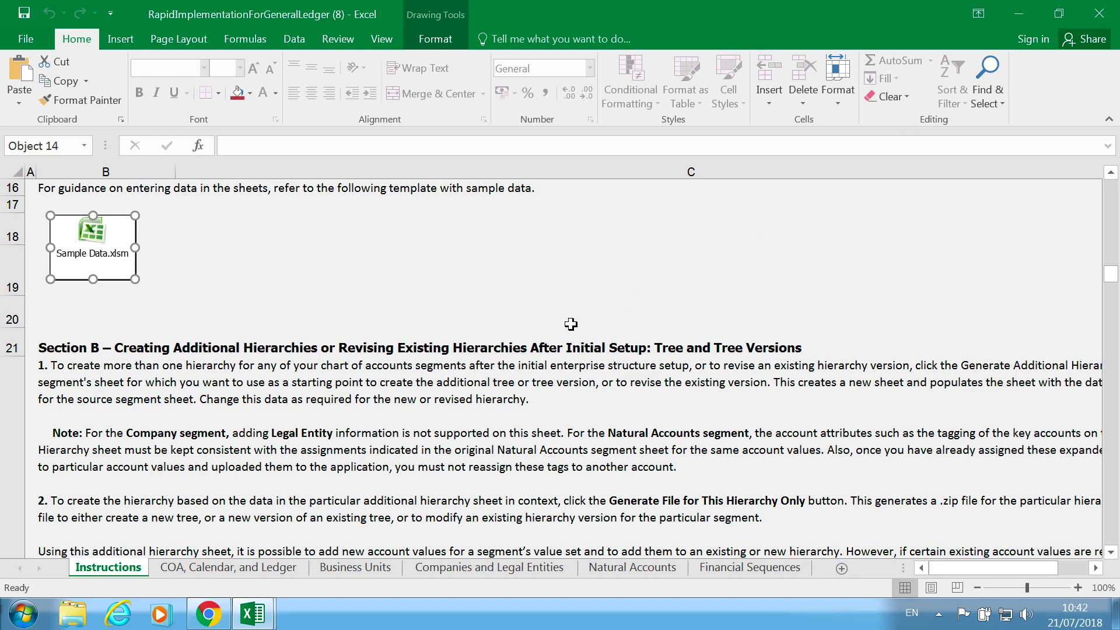
left_click(252, 613)
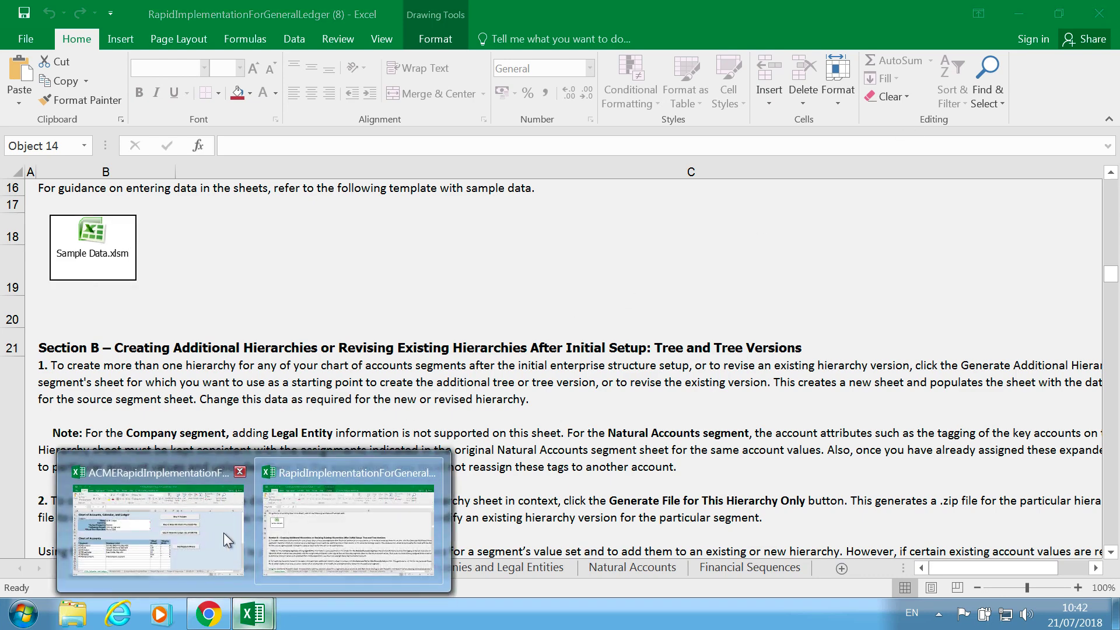
left_click(169, 534)
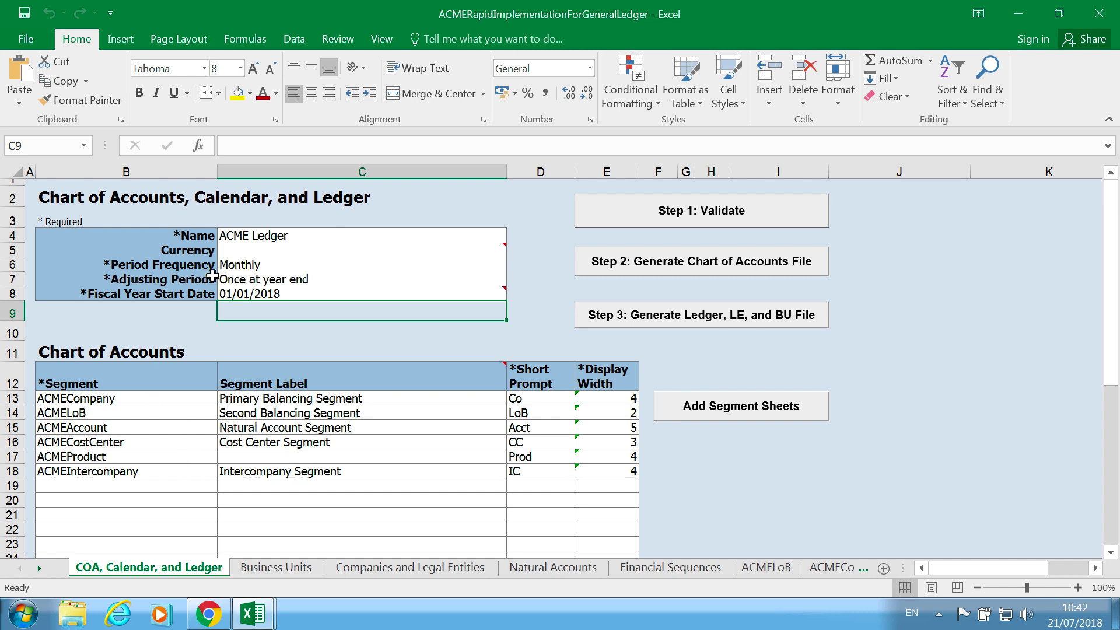
Review the ACME ledger's name, currency, period frequency, adjusting periods and fiscal year start date entries.
left_click(265, 238)
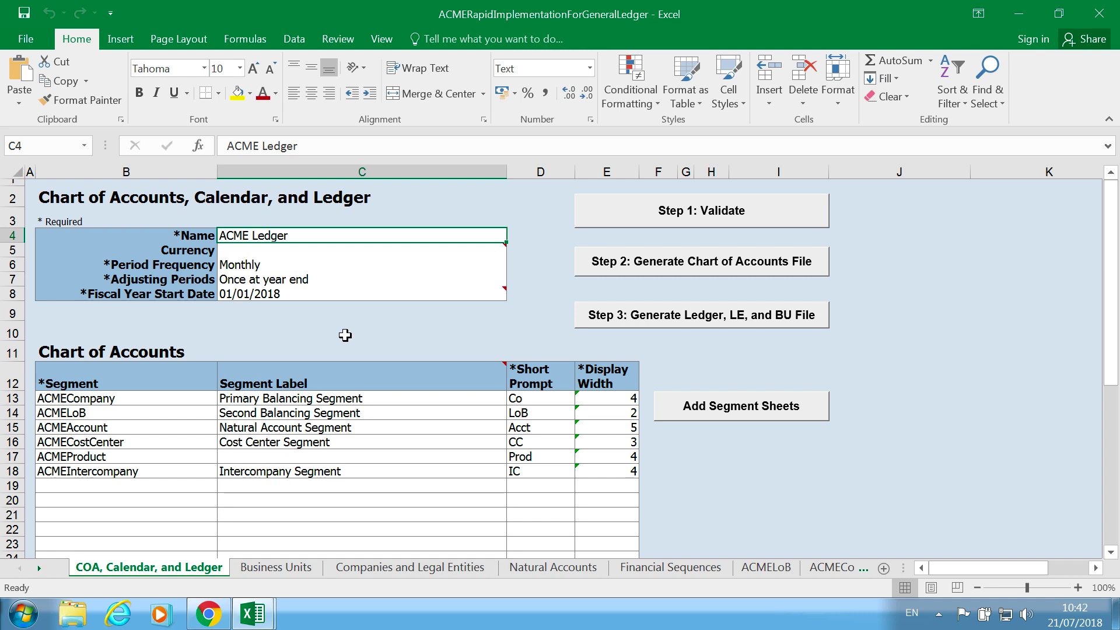
left_click(245, 251)
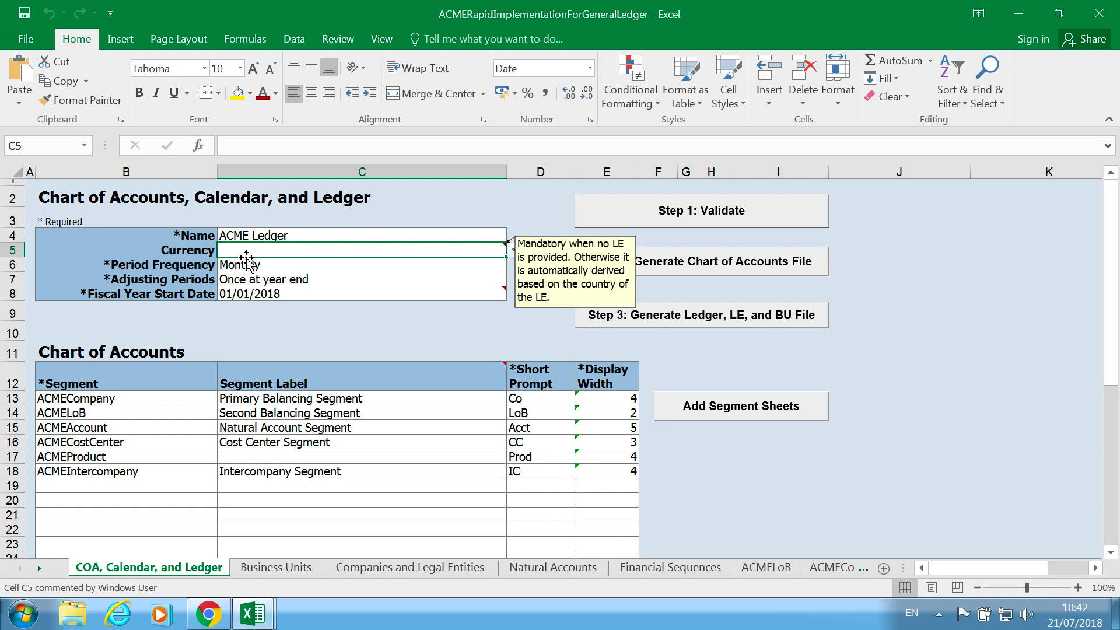
left_click(243, 264)
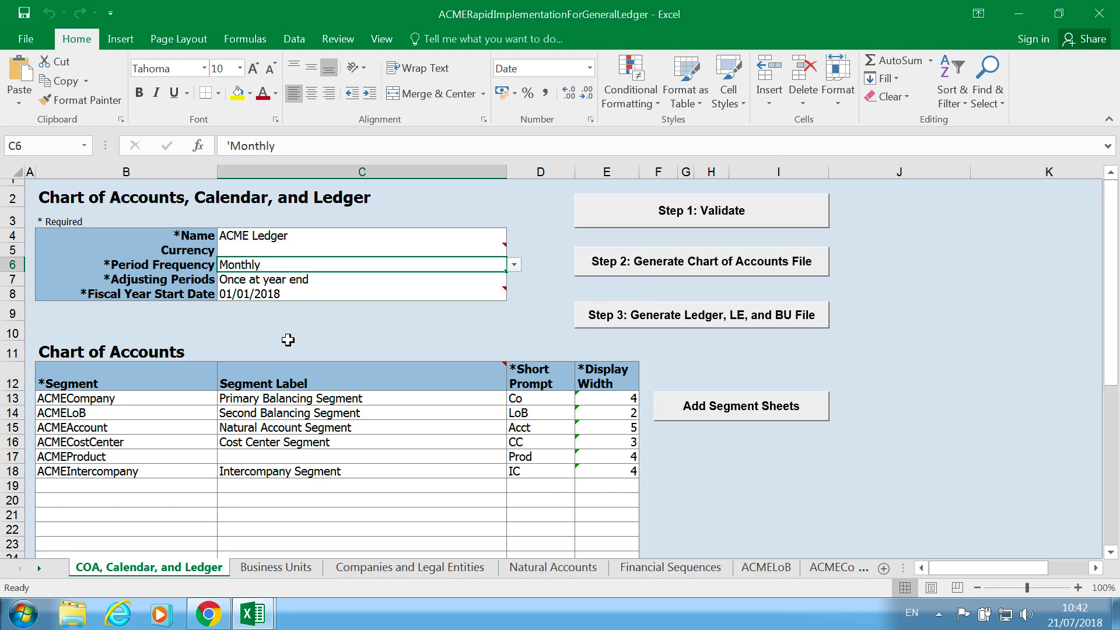
left_click(267, 282)
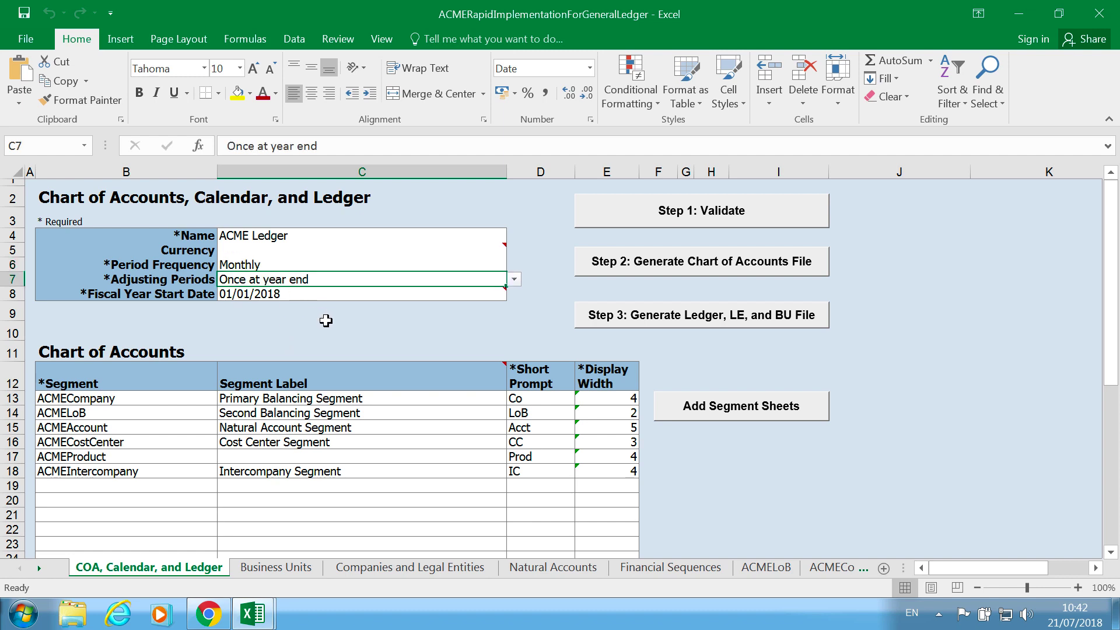
mouse_move(272, 292)
left_click(267, 294)
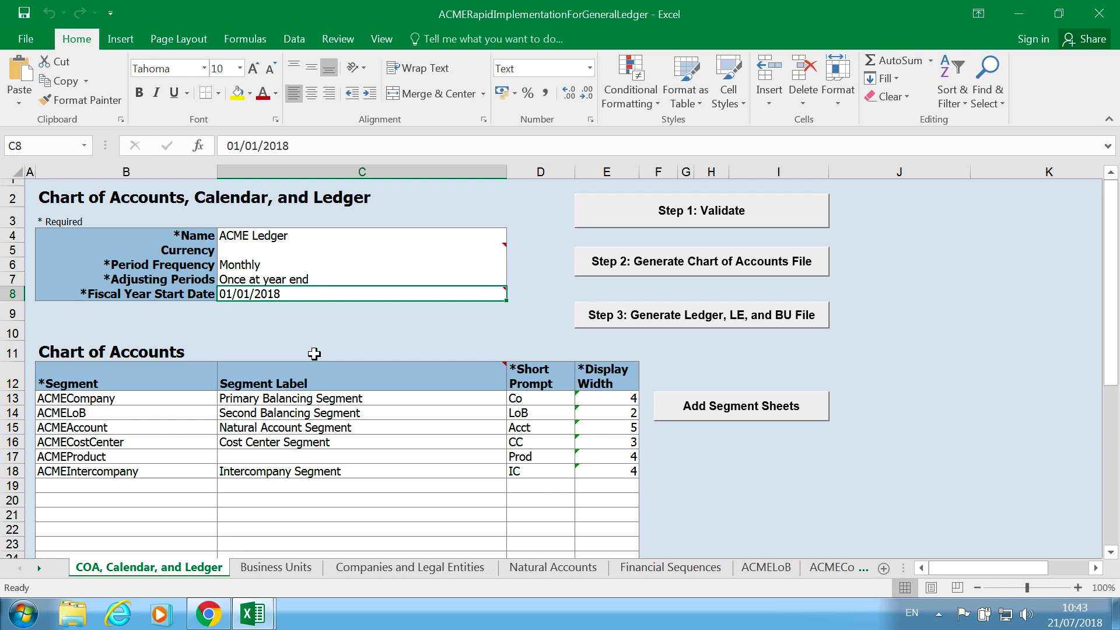
Review the chart of accounts segment names from ACMECompany to ACMEIntercompany, along with their segment labels.
left_click(115, 399)
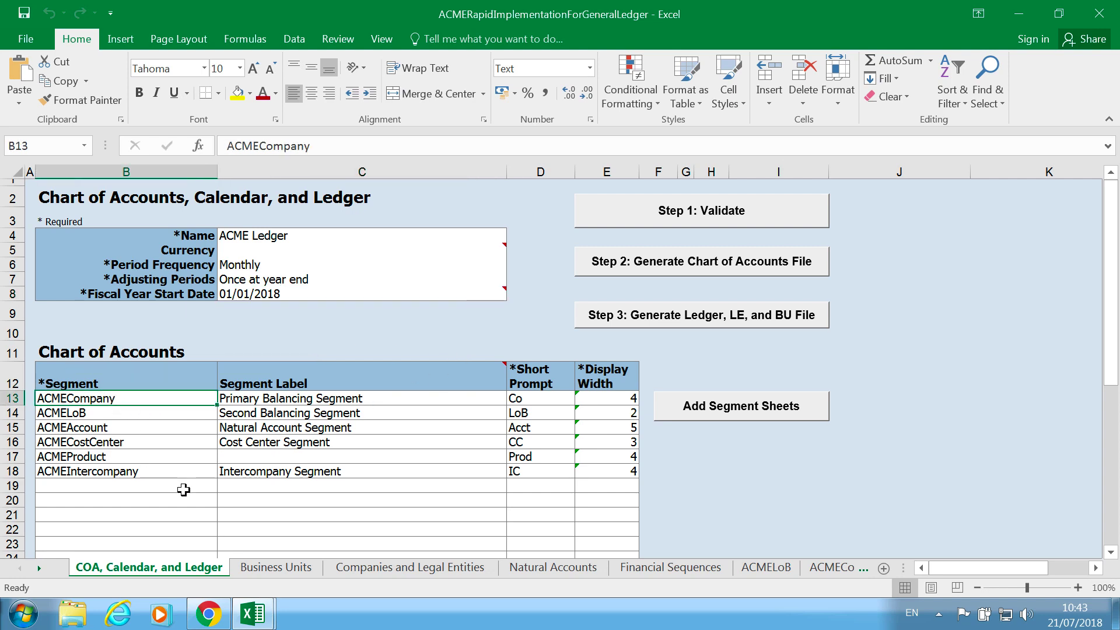
key("Down")
key("Down")
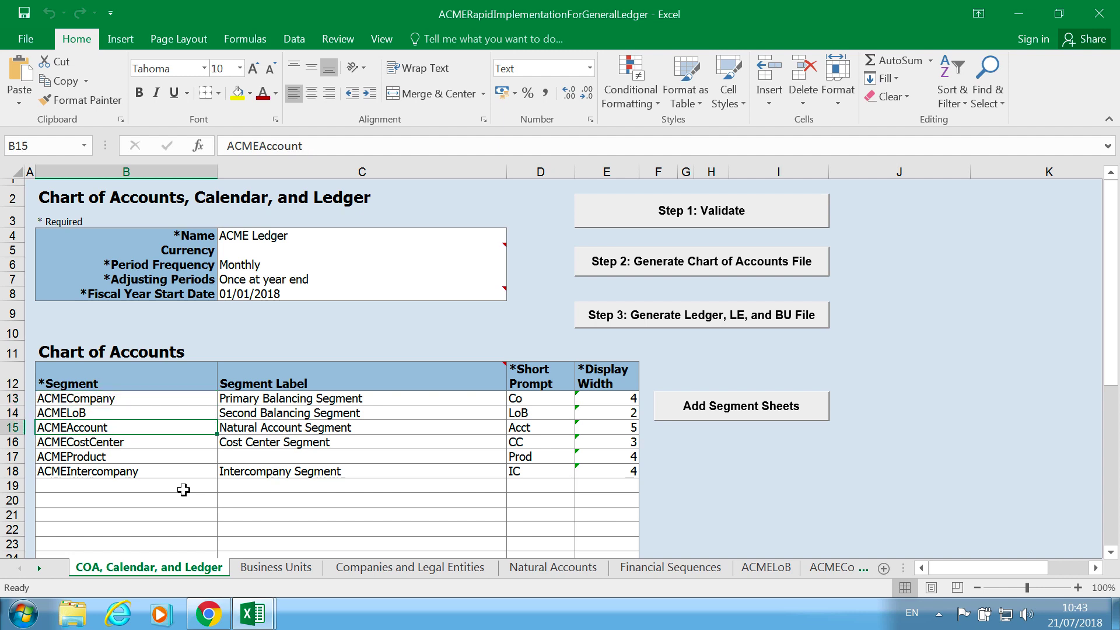
key("Down")
key("Down")
key("Down")
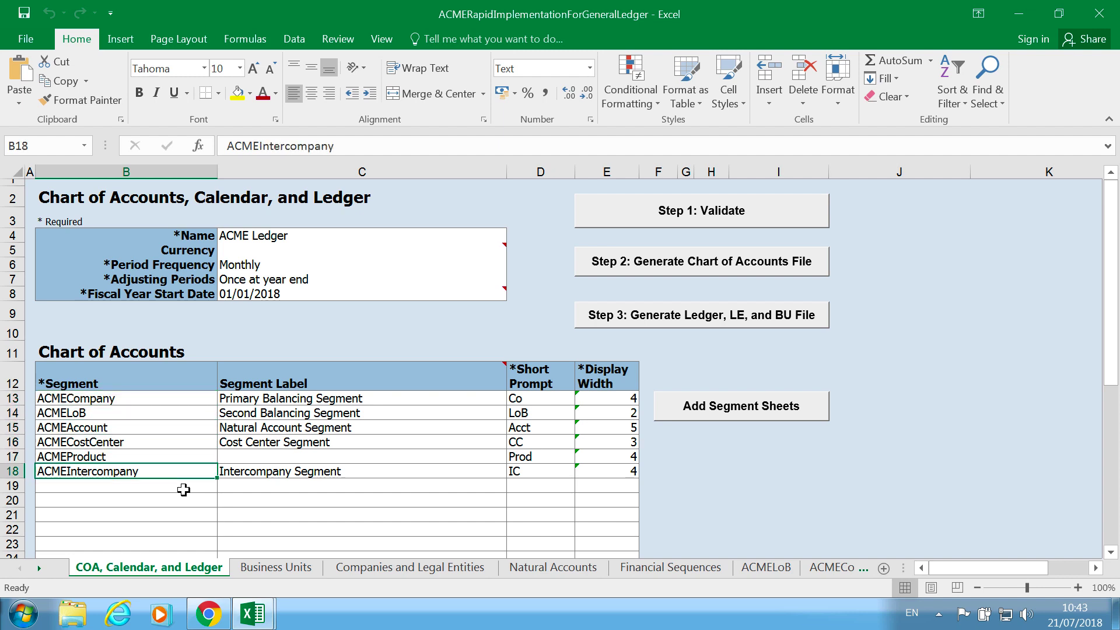
key("Right")
key("Up")
key("Up")
key("Up")
key("Up")
key("Up")
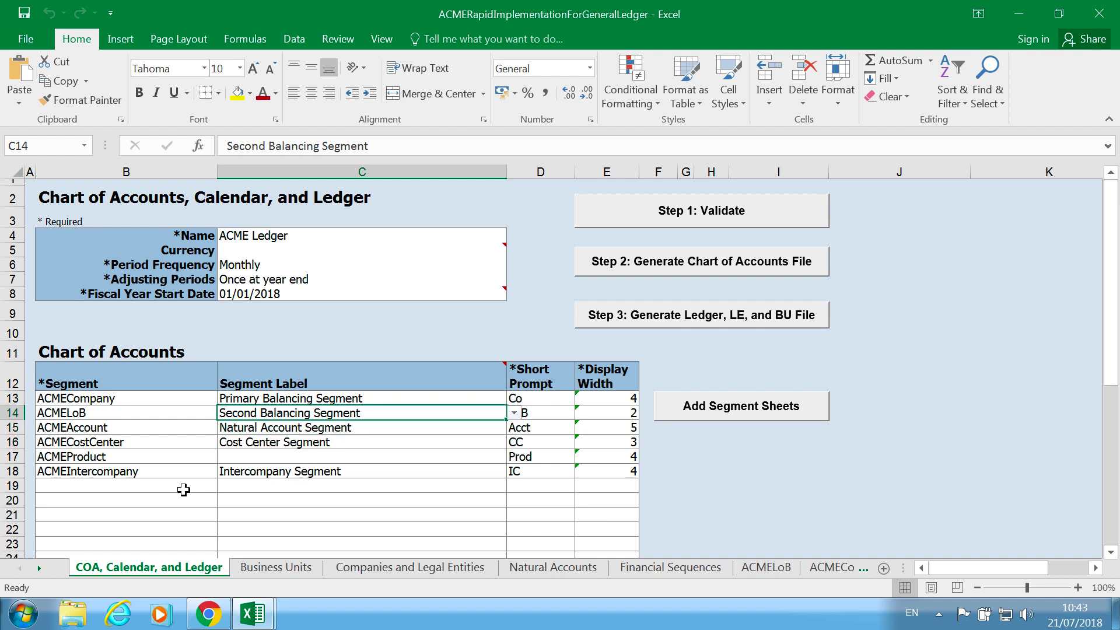
Check the short prompts of the six ACME segments from Co to IC and their display widths.
key("Right")
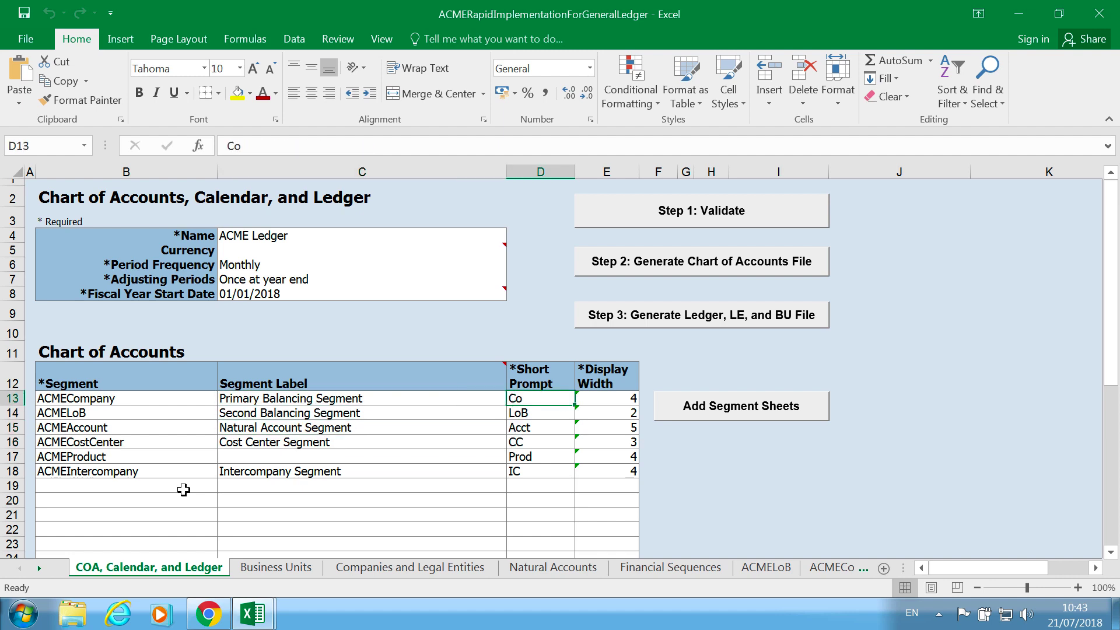
key("Down")
key("Down")
key("Down")
key("Down")
key("Down")
key("Right")
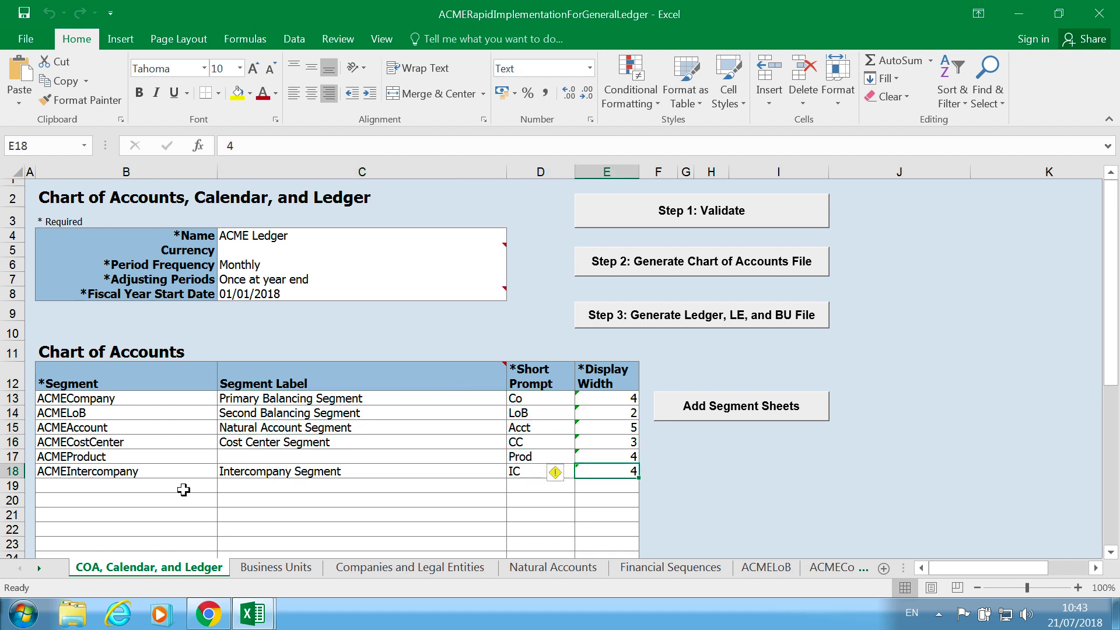
key("Up")
key("Up")
key("Up")
key("Up")
key("Up")
key("Left")
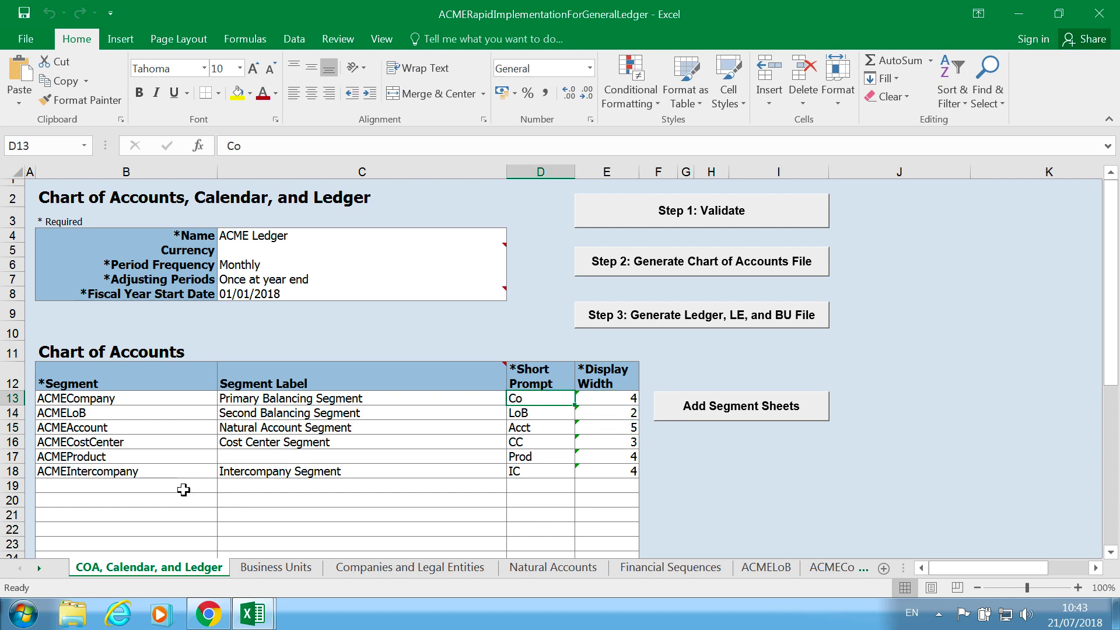
Go over the Short Prompt column once more, and follow the Display Width column down to ACMEIntercompany.
key("Down")
key("Up")
key("Down")
key("Down")
key("Down")
key("Down")
key("Down")
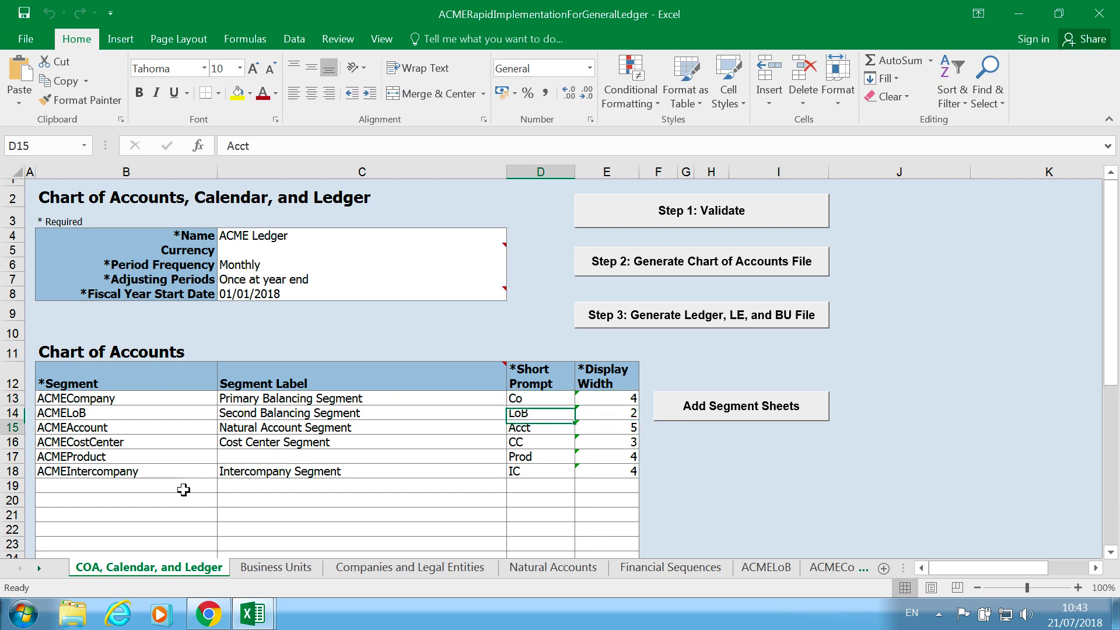
key("Up")
key("Up")
key("Up")
key("Up")
key("Up")
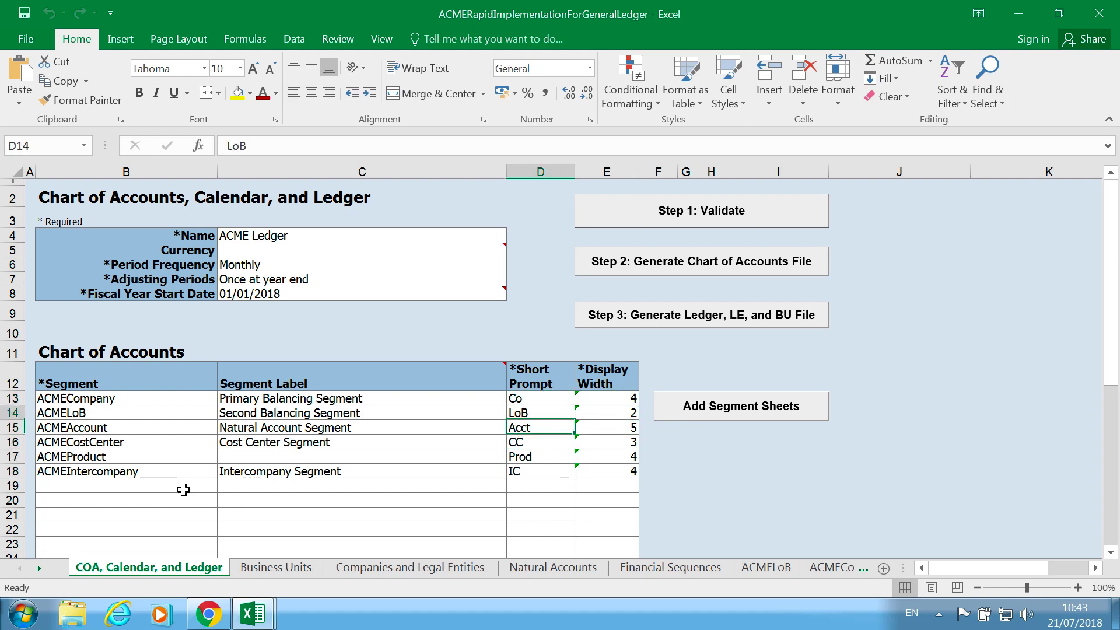
key("Right")
key("Down")
key("Down")
key("Down")
key("Down")
key("Down")
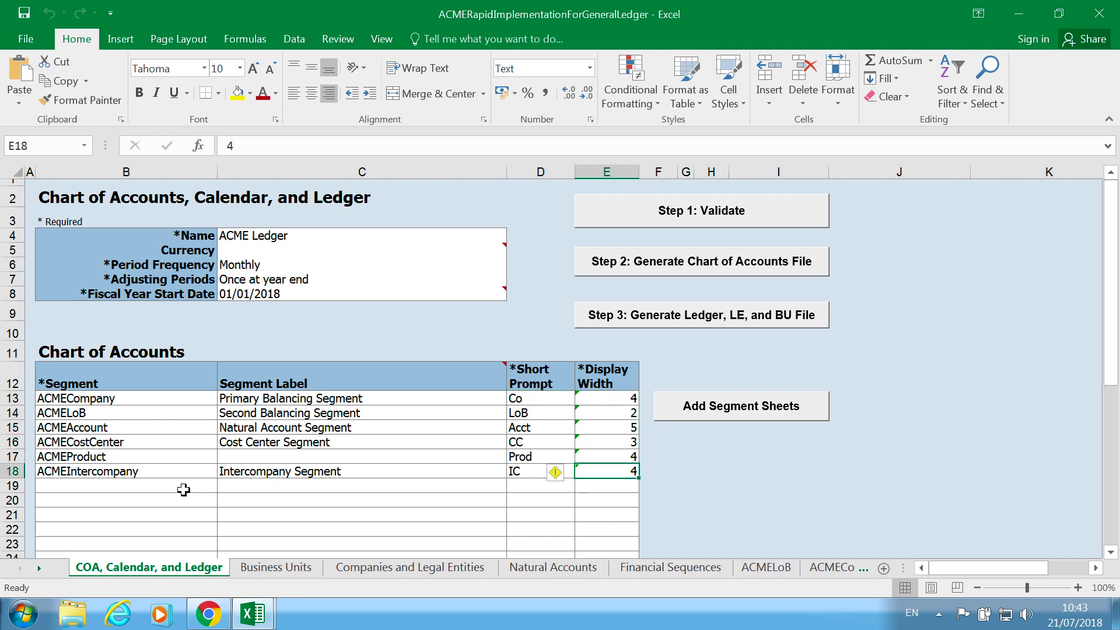
Look over the ACME business units with their default legal entities, and open the Companies and Legal Entities sheet.
left_click(277, 567)
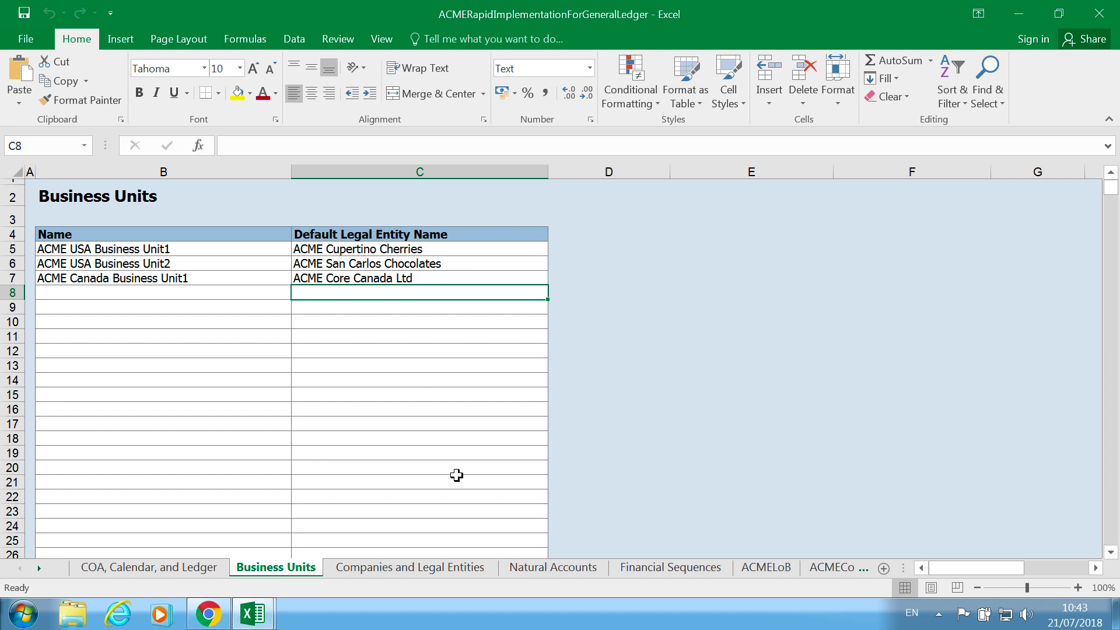
left_click(402, 570)
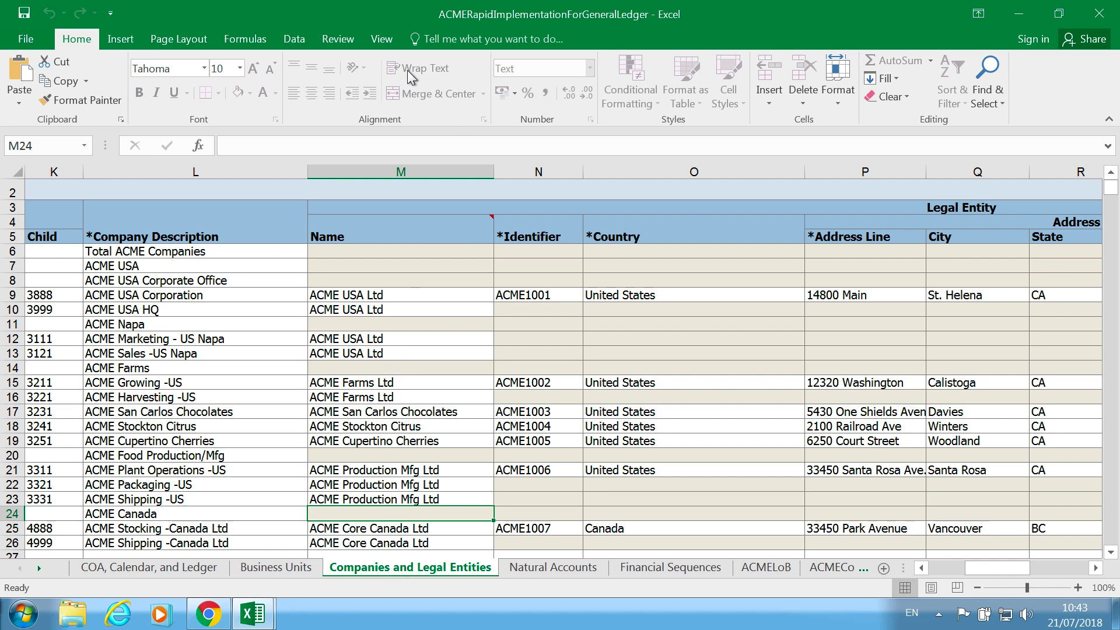
Review the ACME company value hierarchy from parent to child, along with each legal entity's address and registration number columns.
left_click(342, 39)
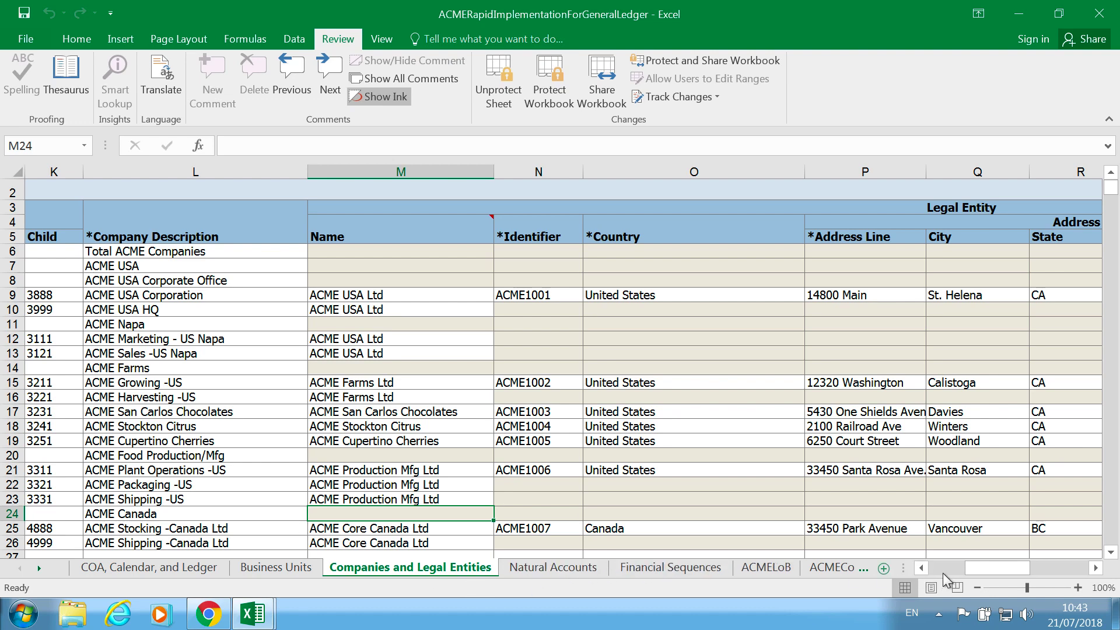
left_click_drag(981, 568, 938, 568)
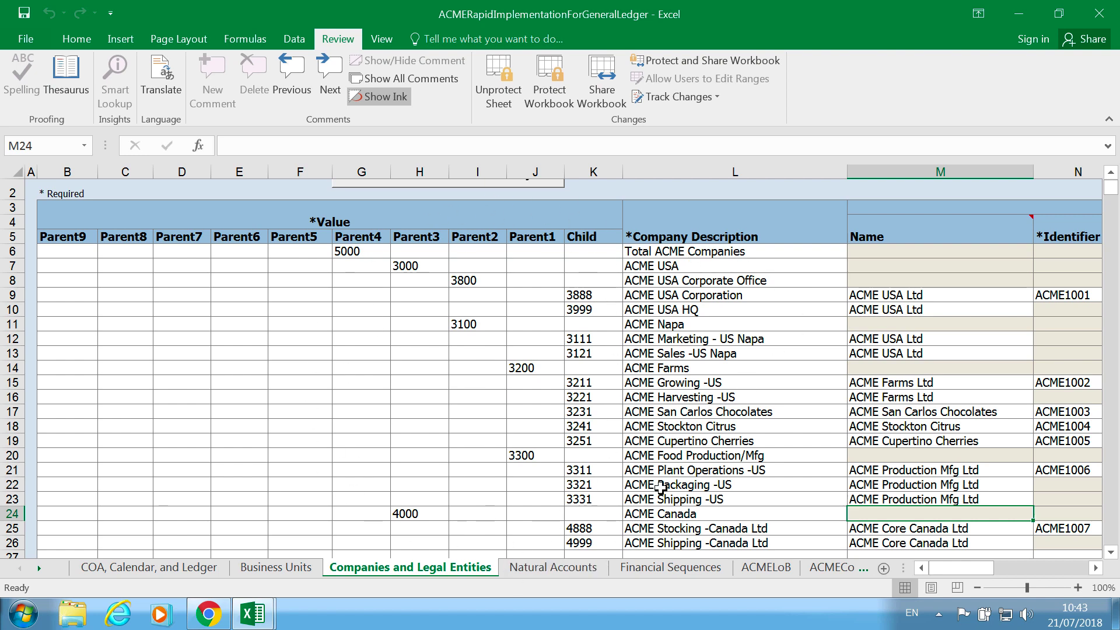
left_click(1094, 569)
left_click_drag(1094, 572, 1094, 573)
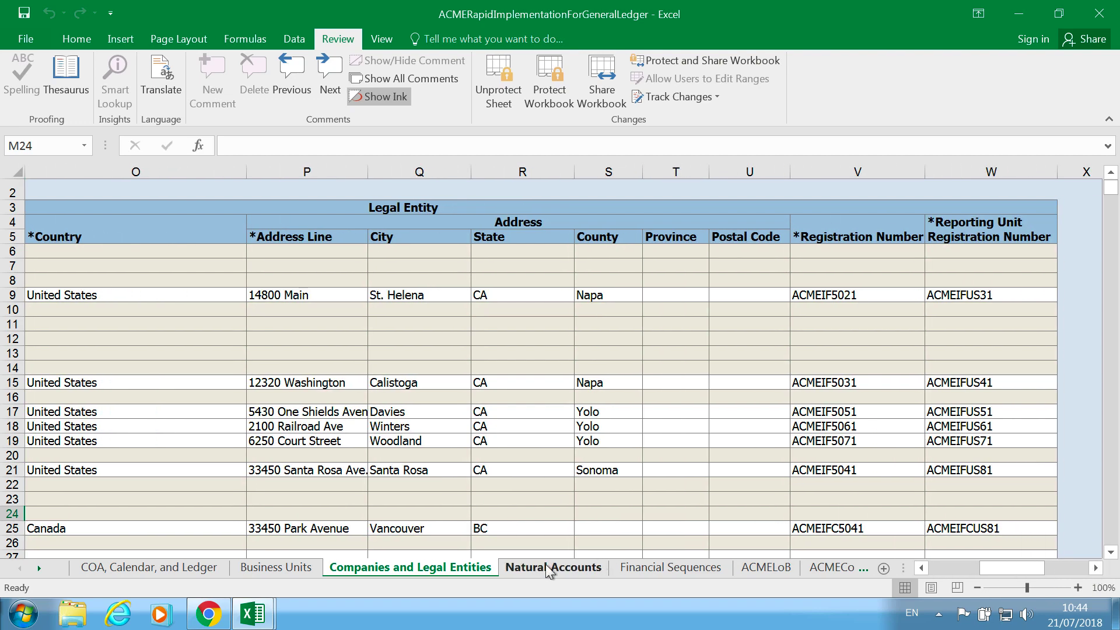
Look over the Natural Accounts hierarchy with its account types, and the restart and initial value settings on the Financial Sequences sheet.
left_click(533, 567)
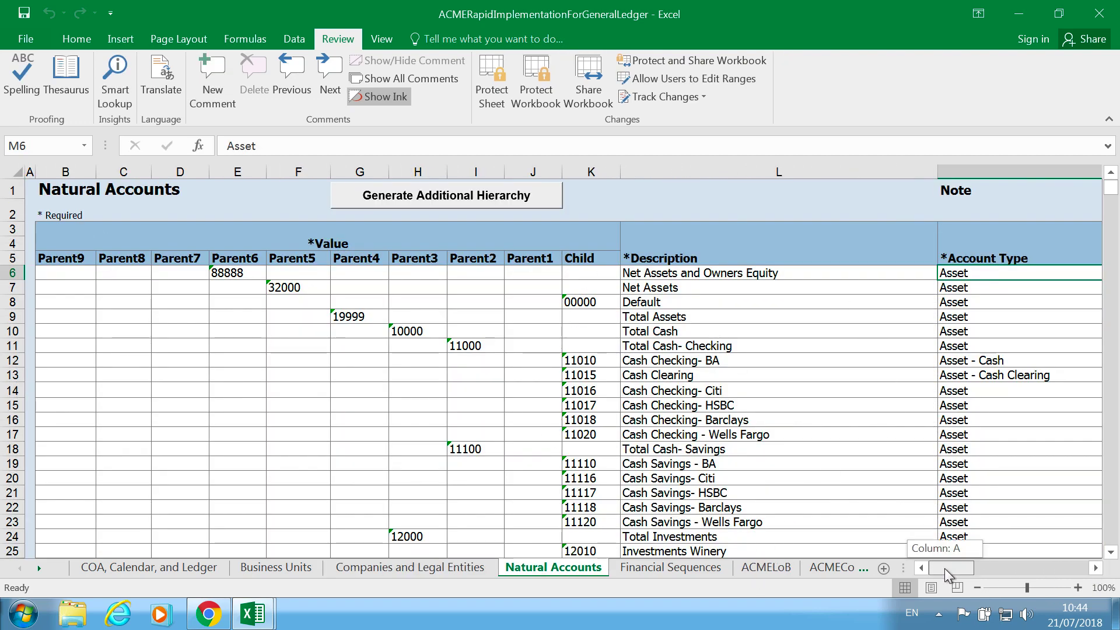
mouse_move(944, 568)
left_mouse_down()
mouse_move(1048, 561)
mouse_move(923, 564)
left_mouse_up()
left_click(645, 565)
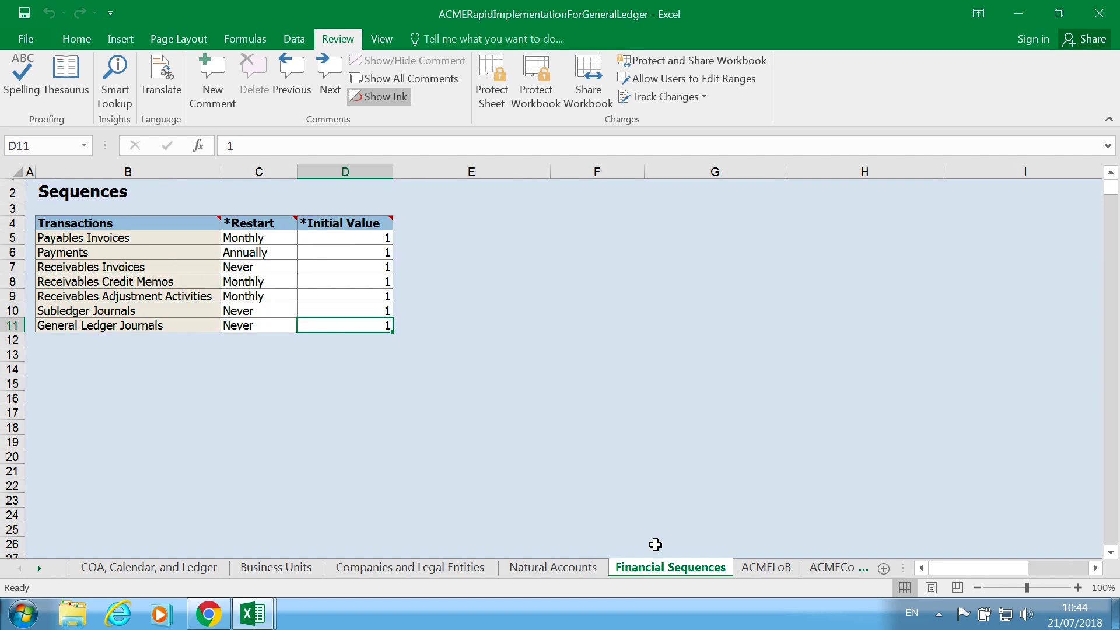
Review the ACMELoB, ACMECostCenter and ACMEProduct value sheets, comparing them with the segments listed on the COA, Calendar, and Ledger sheet.
left_click(768, 573)
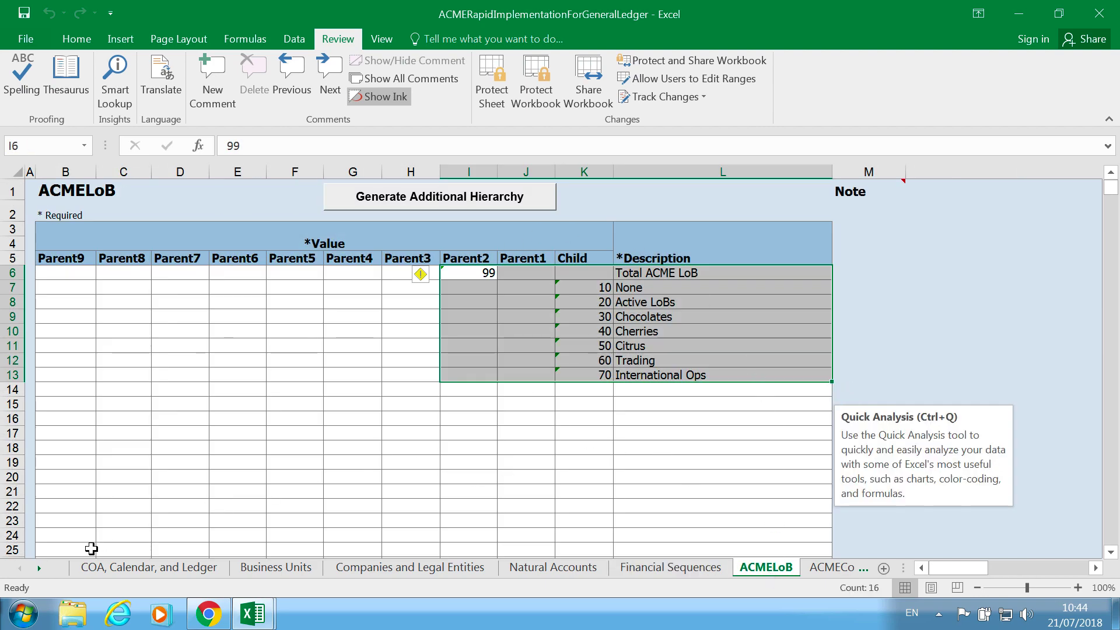
left_click(161, 566)
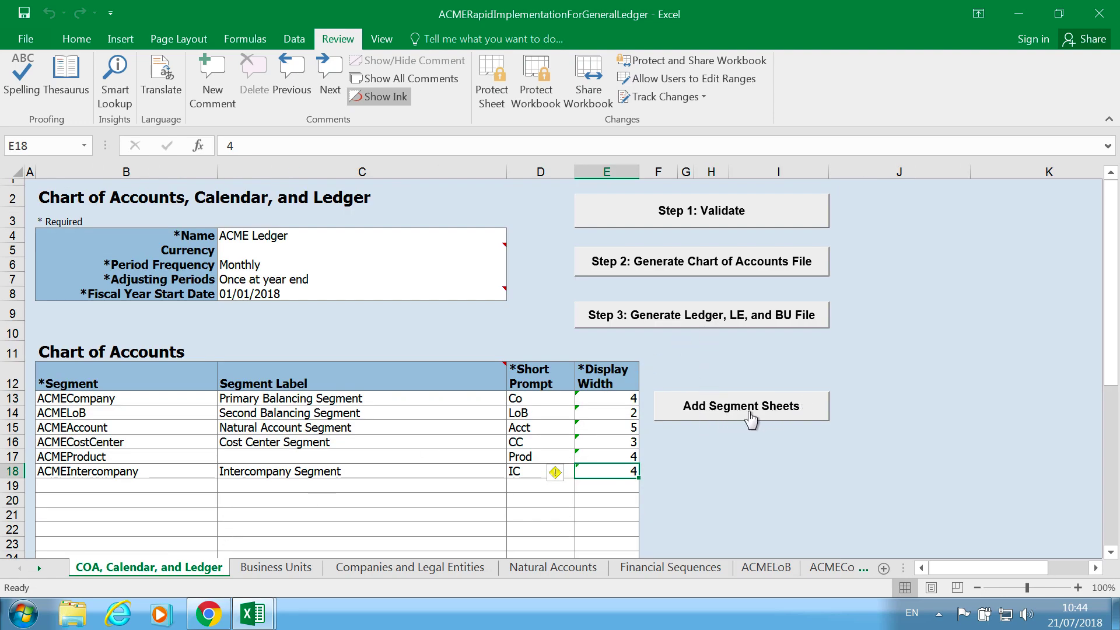
left_click(764, 568)
left_click(840, 568)
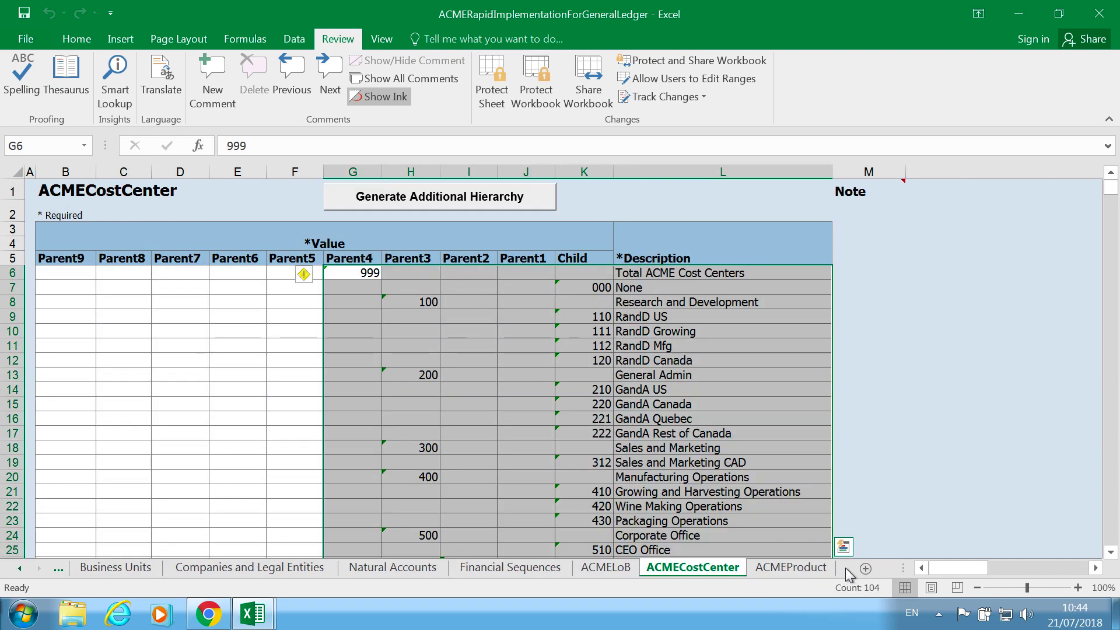
left_click(794, 568)
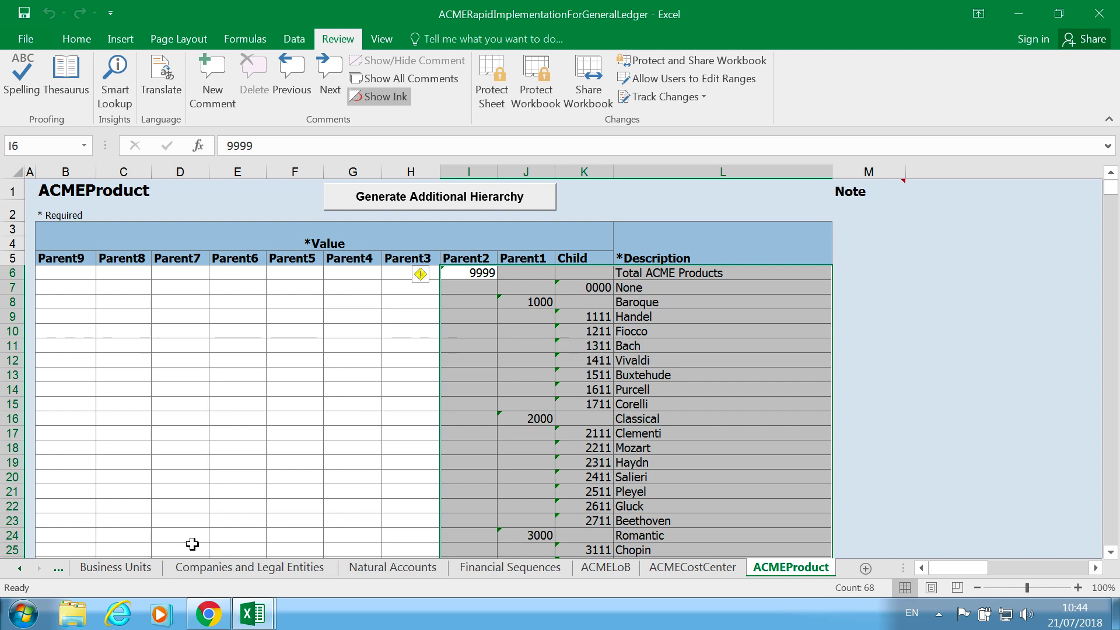
left_click(21, 568)
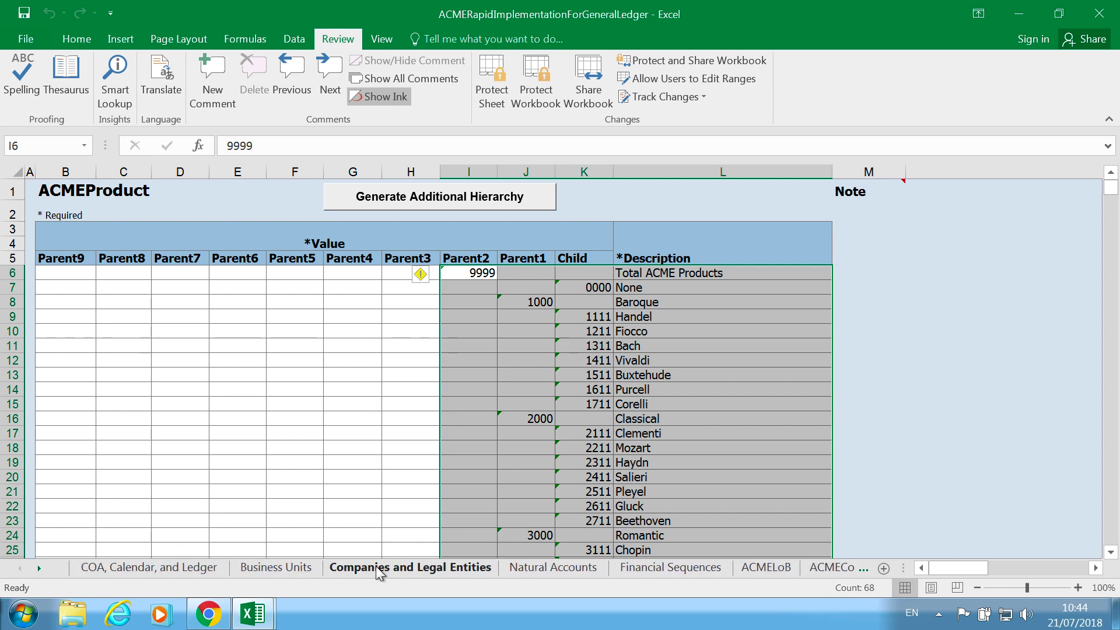